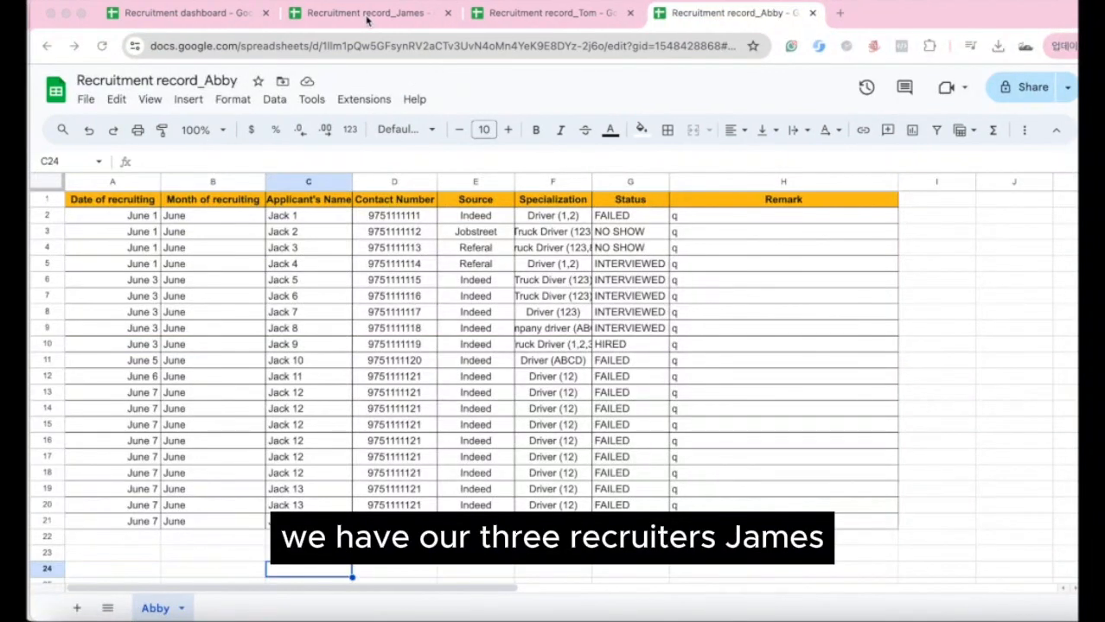
Review the three recruiters' recruitment record spreadsheets, including the applicant name, specialization and status columns.
left_click(372, 14)
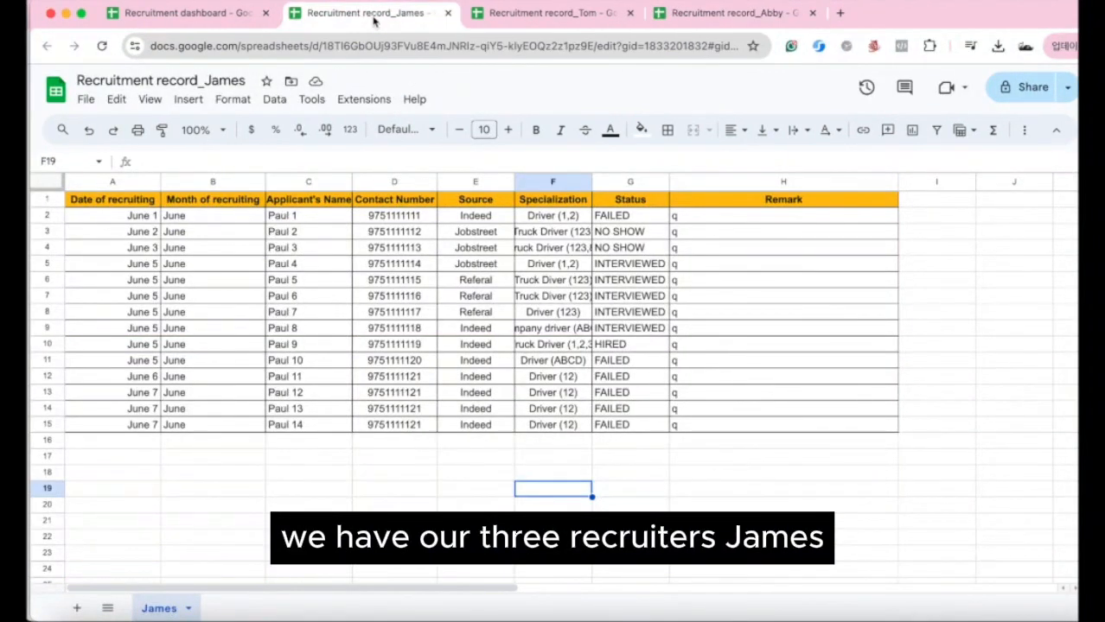
left_click(554, 14)
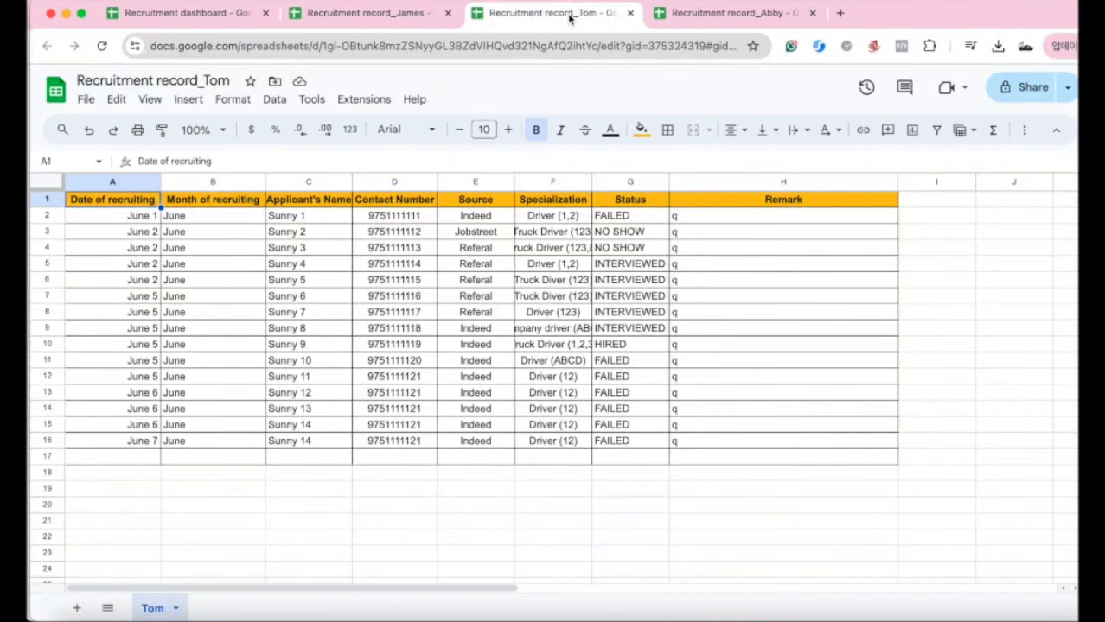
left_click(663, 15)
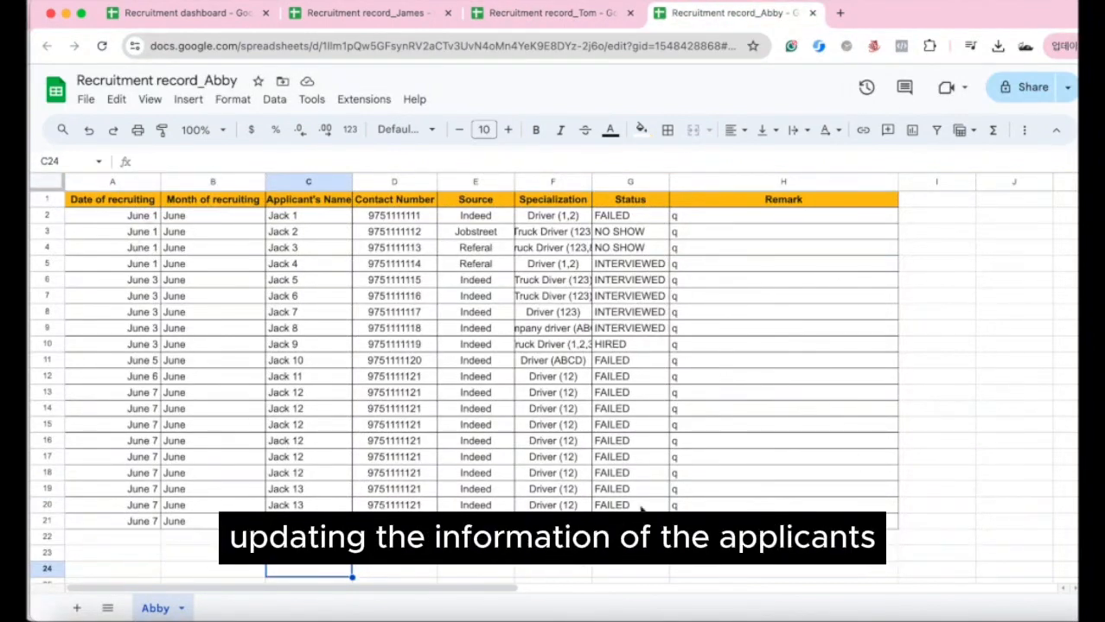
left_click(320, 217)
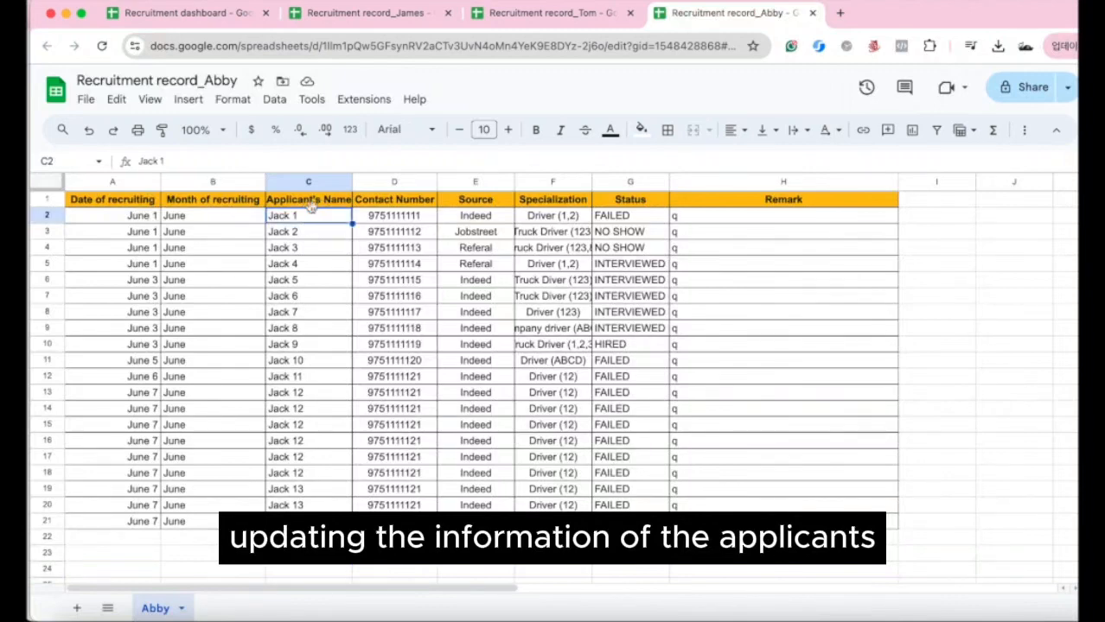
left_click(543, 218)
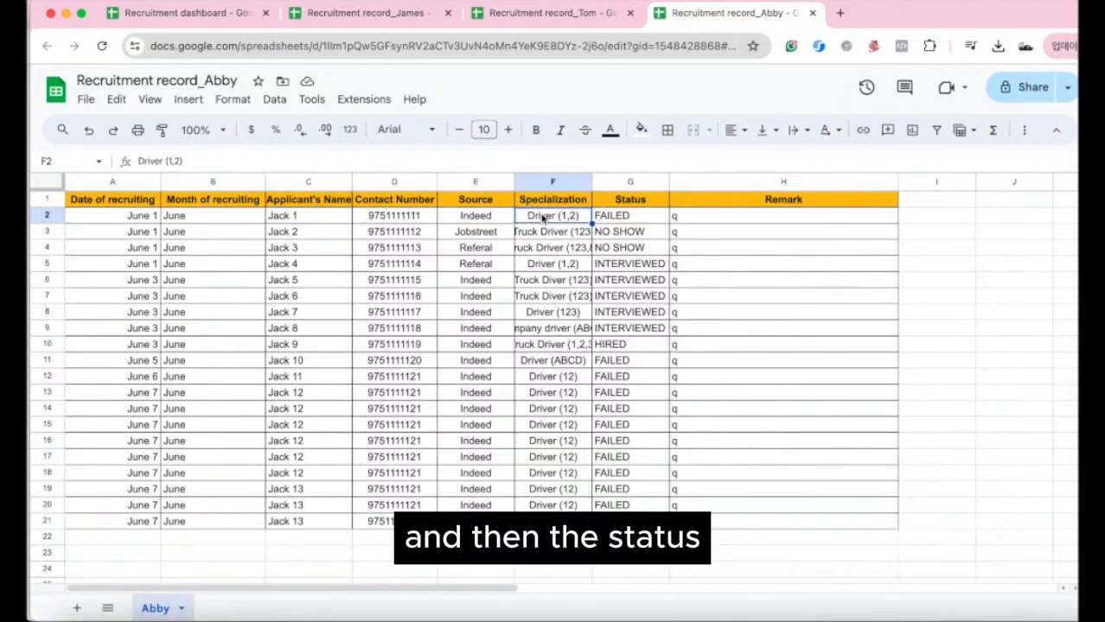
left_click(622, 219)
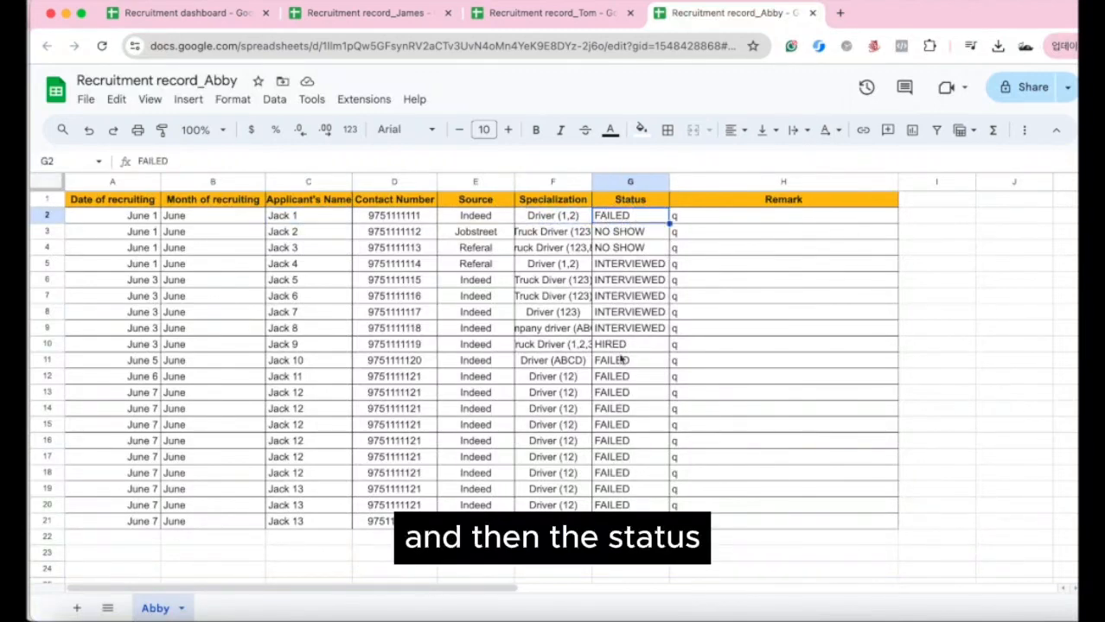
In the Recruitment dashboard spreadsheet, rename Sheet1 to the first recruiter's name.
left_click(205, 19)
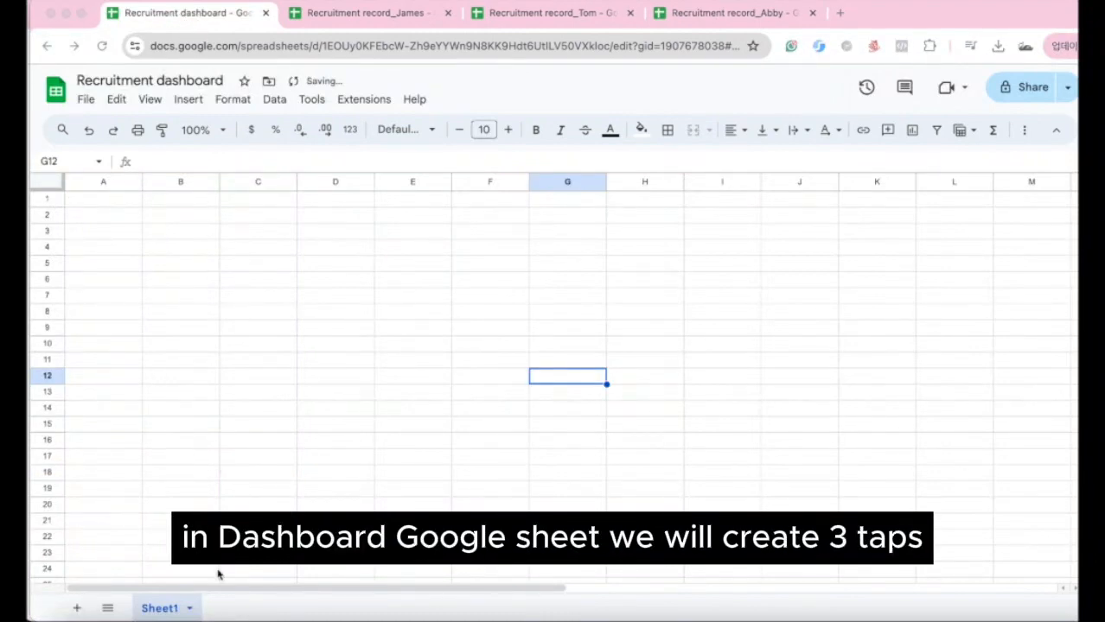
left_click(189, 608)
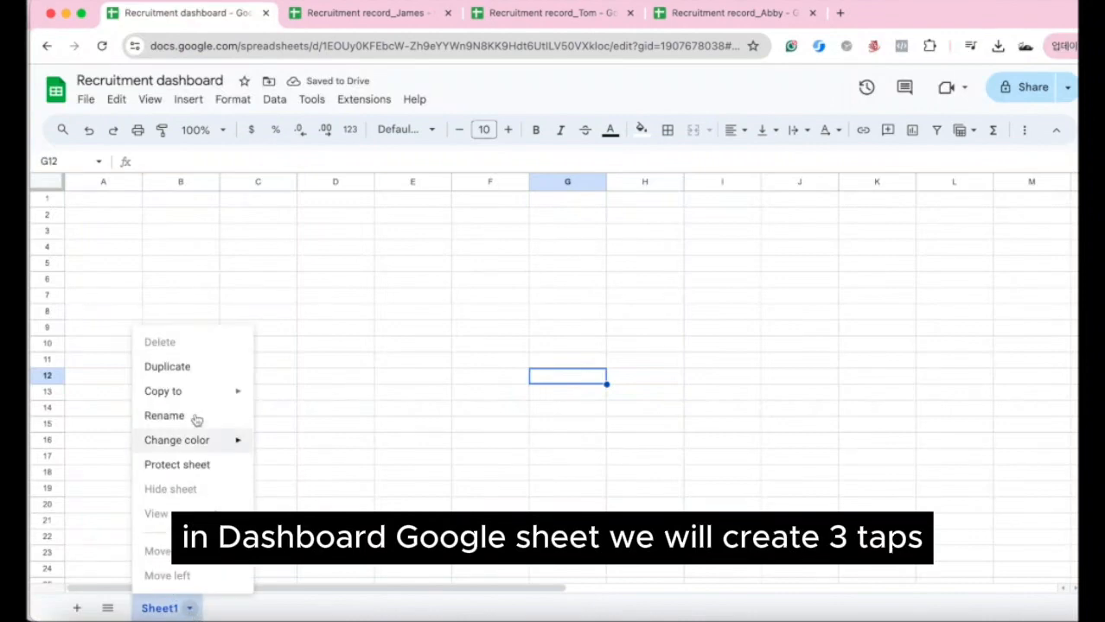
left_click(194, 416)
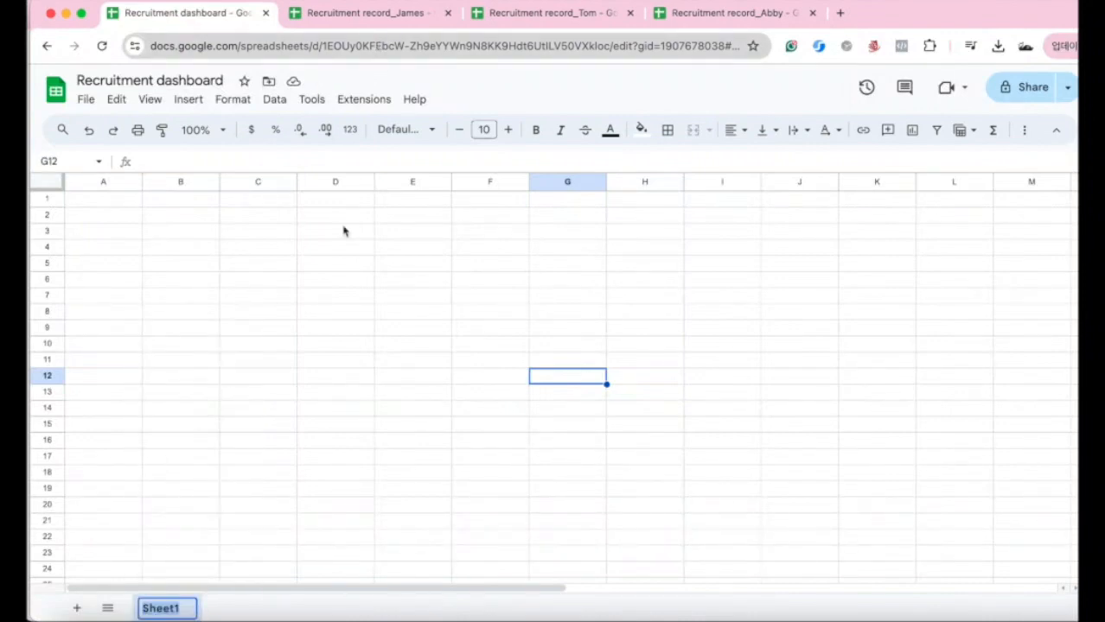
type("James")
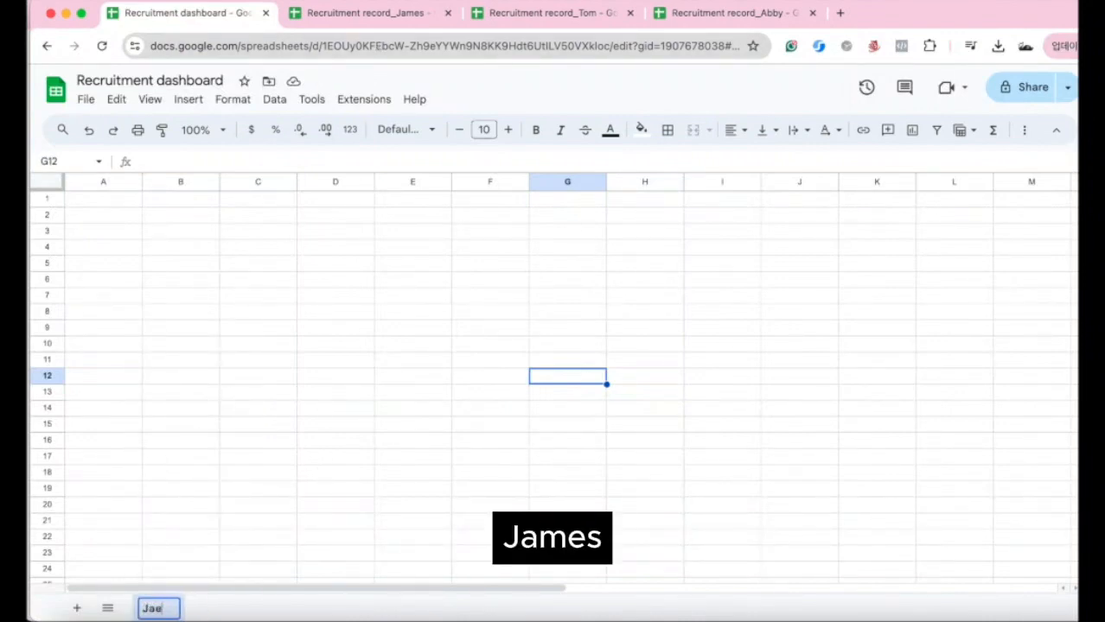
key("Return")
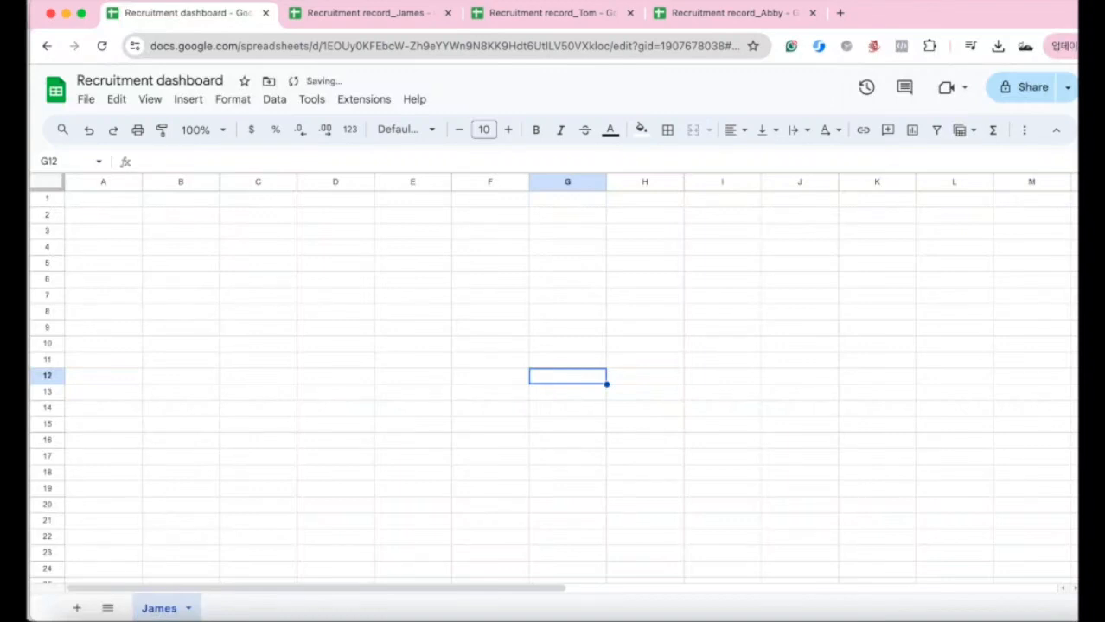
Add a second sheet to the dashboard and name it after the second recruiter.
left_click(76, 607)
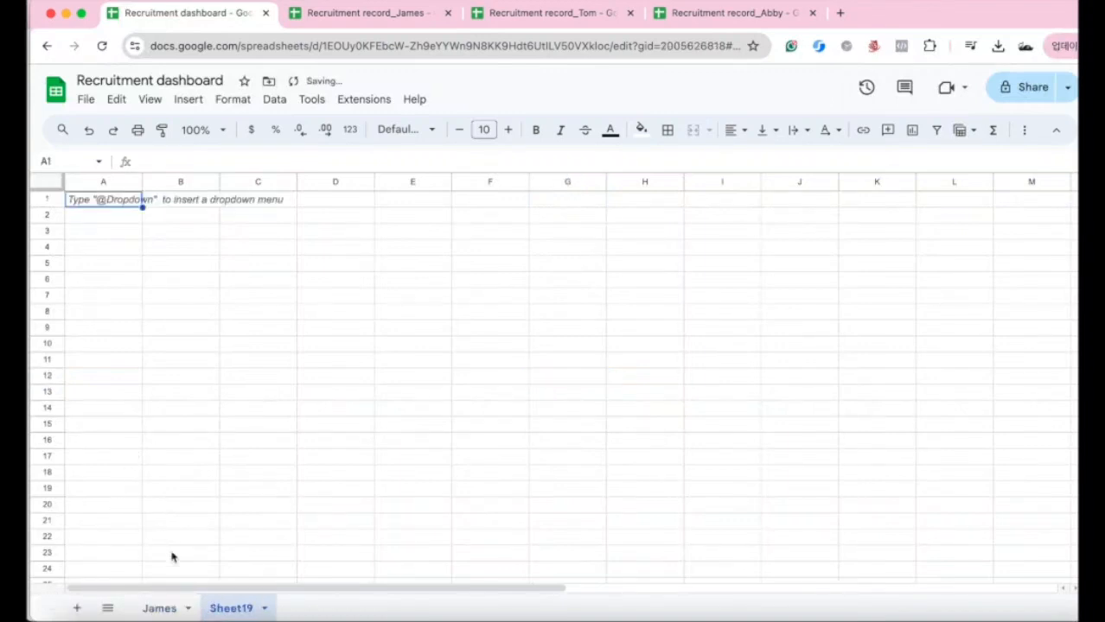
left_click(264, 608)
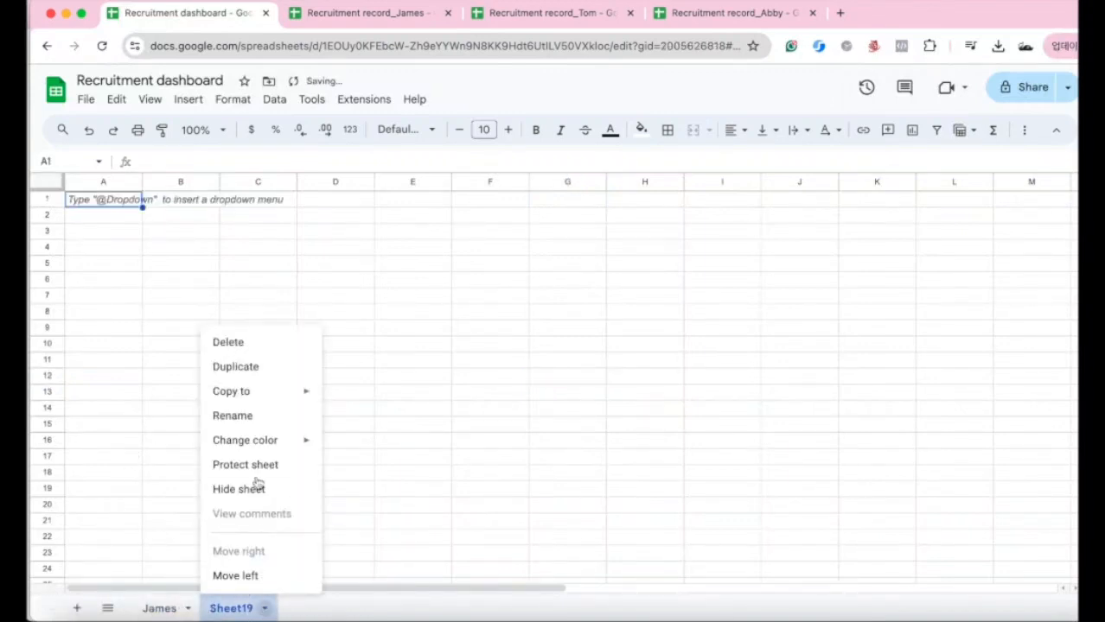
left_click(255, 418)
type("Tom")
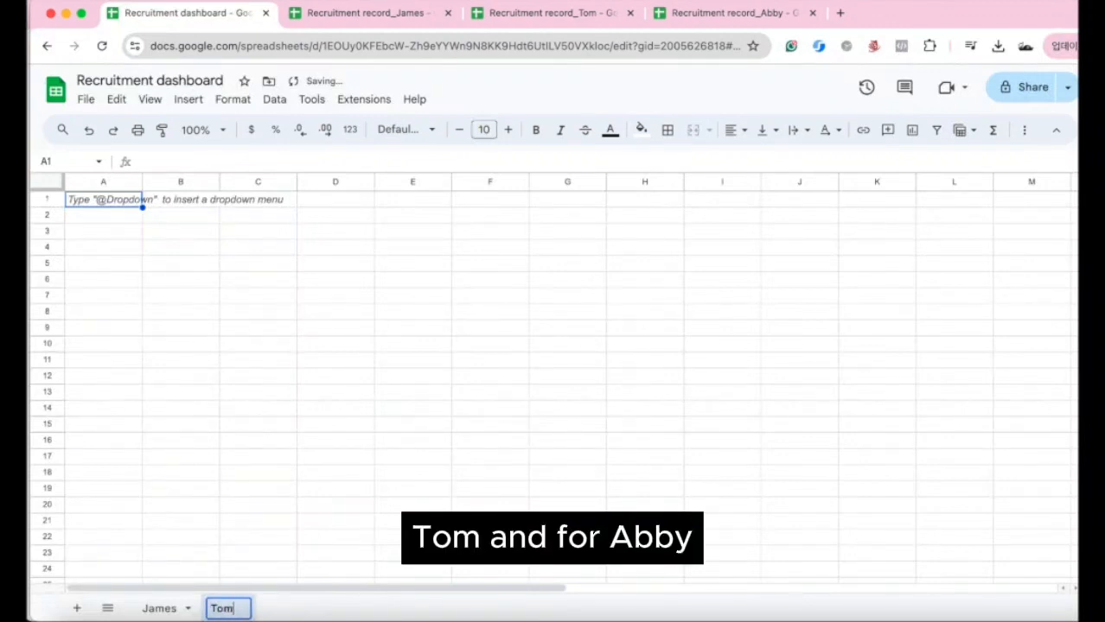
left_click(257, 438)
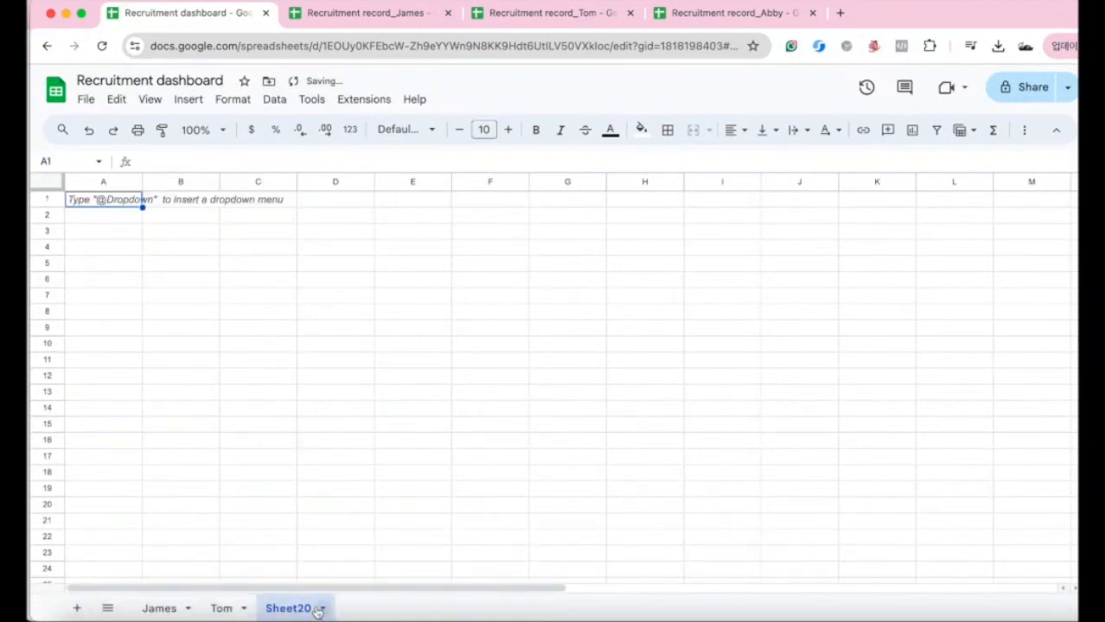
Add a third sheet to the dashboard and name it after the third recruiter.
left_click(321, 609)
left_click(314, 419)
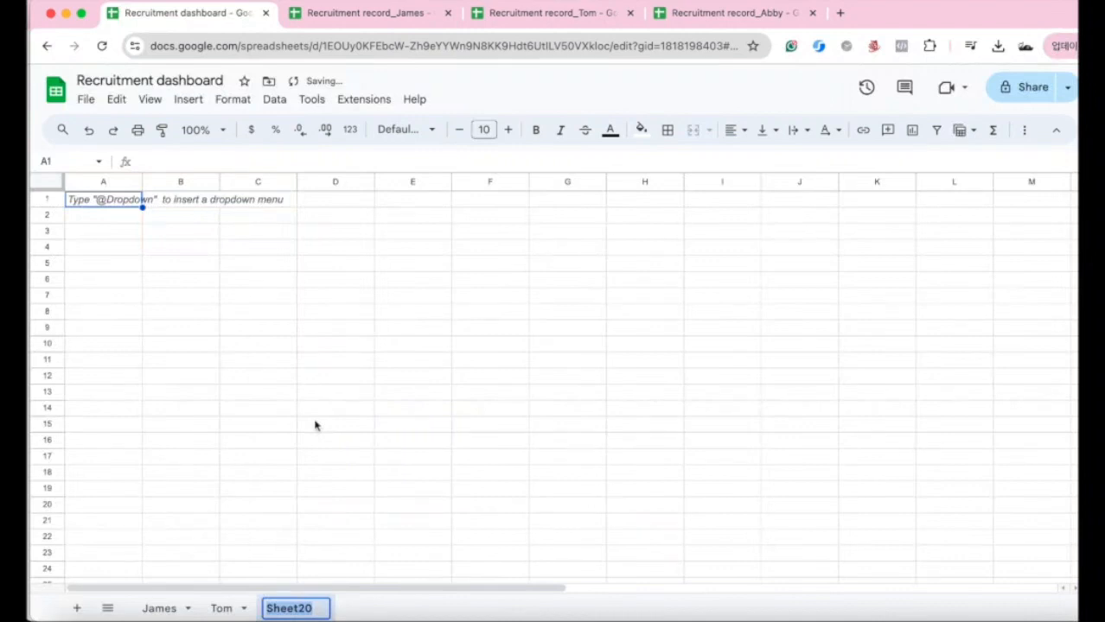
type("Abby")
left_click(340, 372)
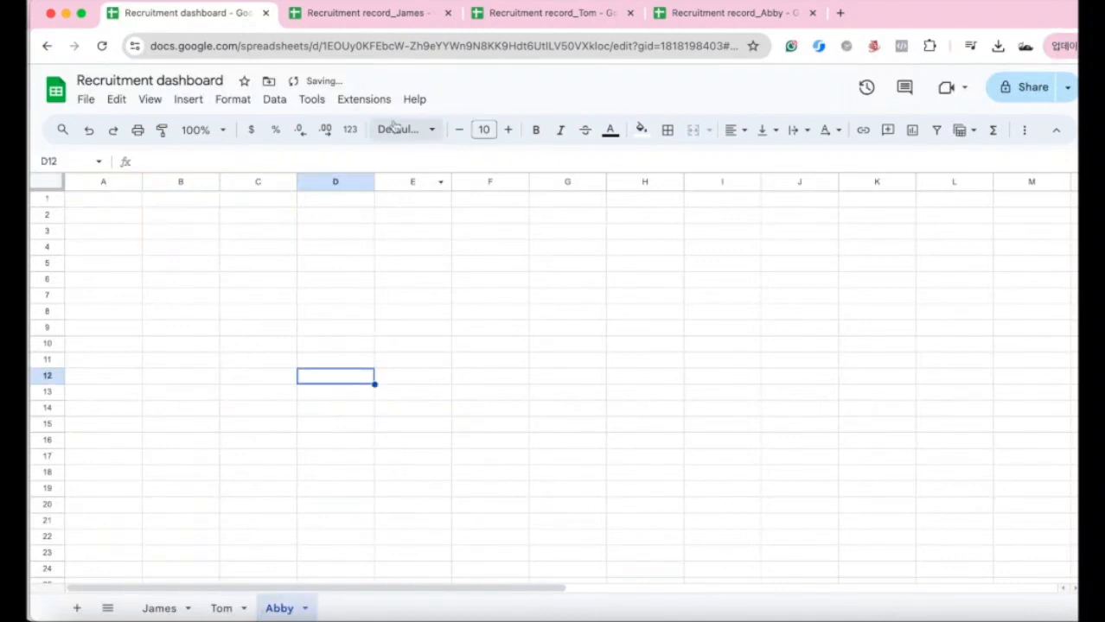
Copy the header row A1:H1 from the first recruiter's record spreadsheet into row 1 of that recruiter's dashboard sheet.
left_click(159, 607)
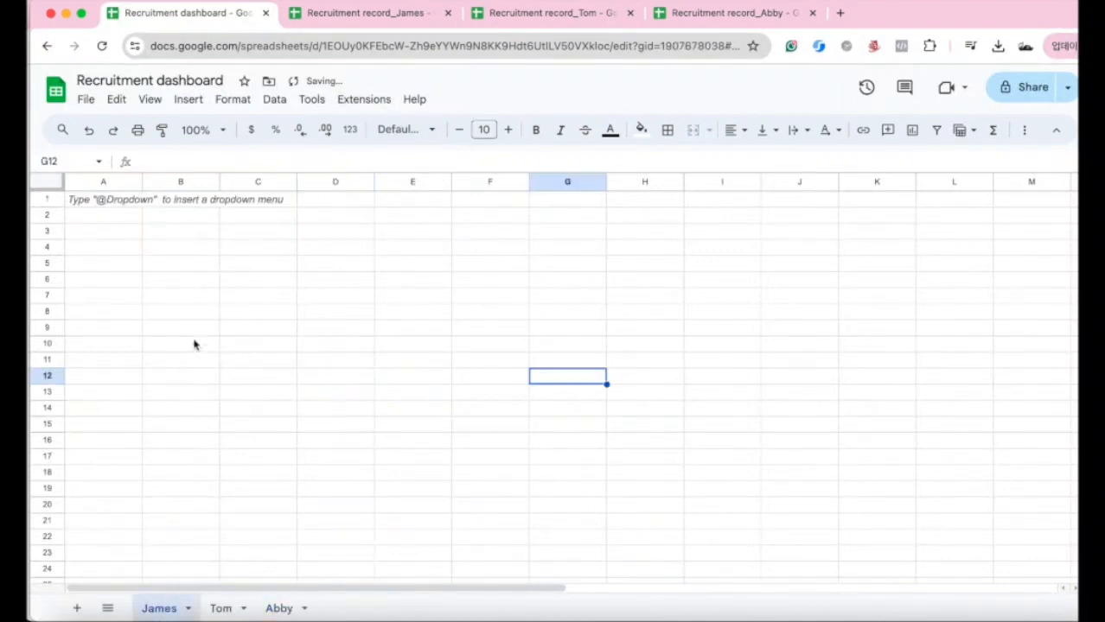
left_click(251, 311)
left_click(370, 14)
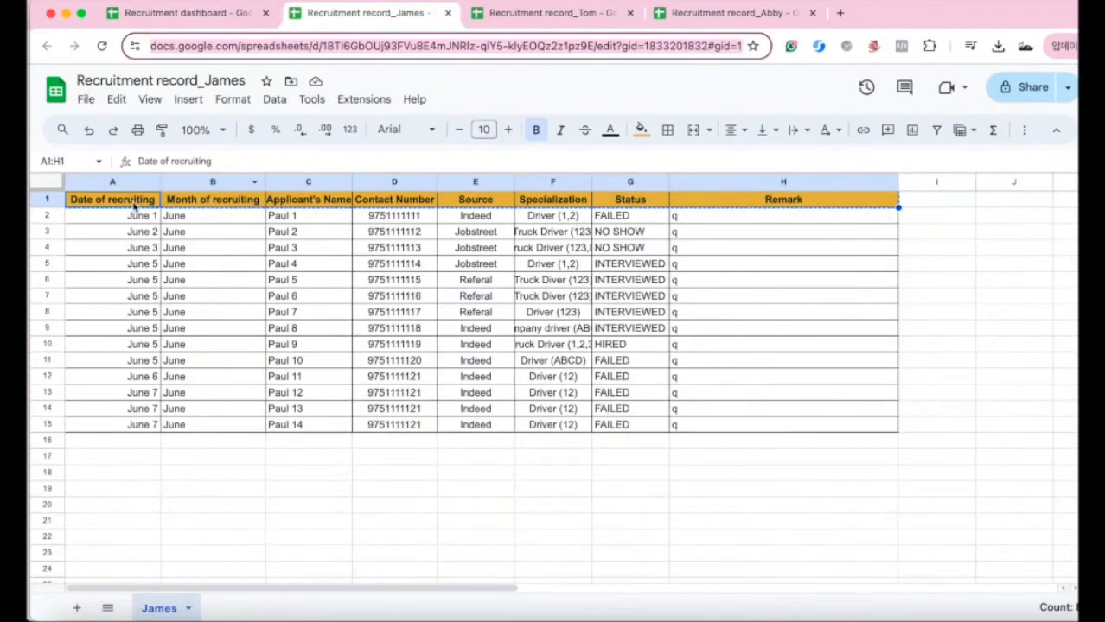
left_click_drag(130, 200, 737, 207)
key("ctrl+c")
key("ctrl+c")
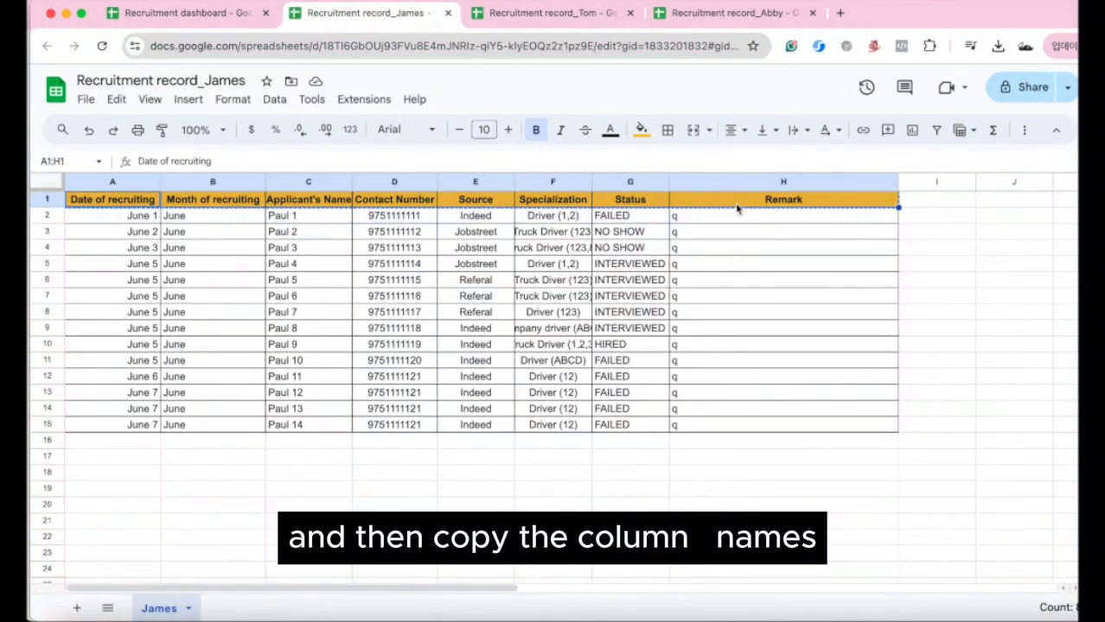
left_click(210, 15)
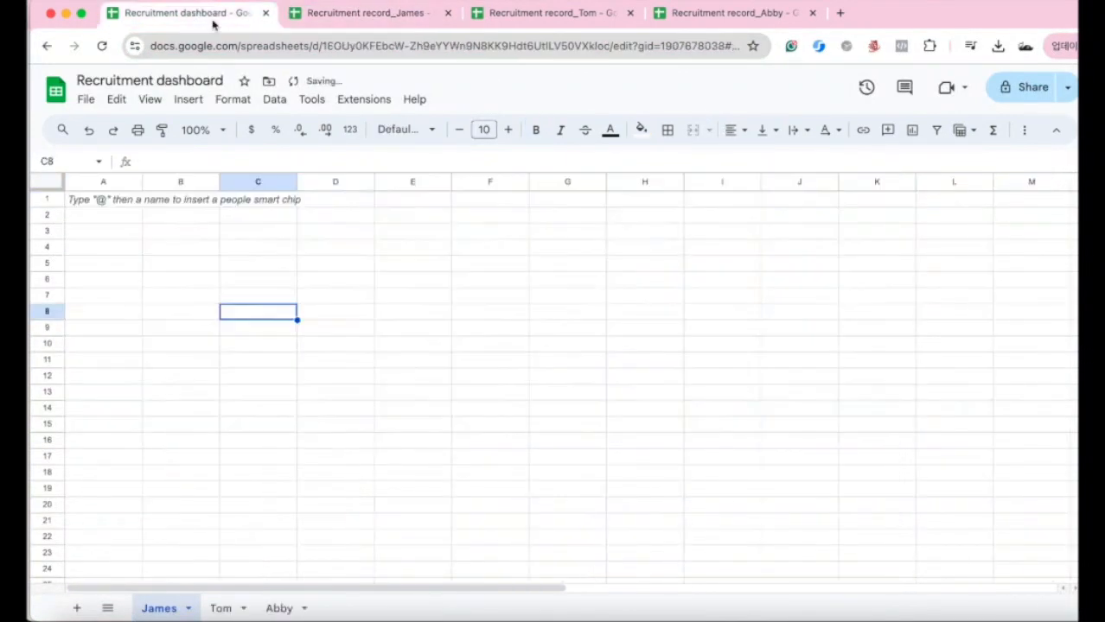
left_click(119, 204)
key("ctrl+v")
left_click(255, 370)
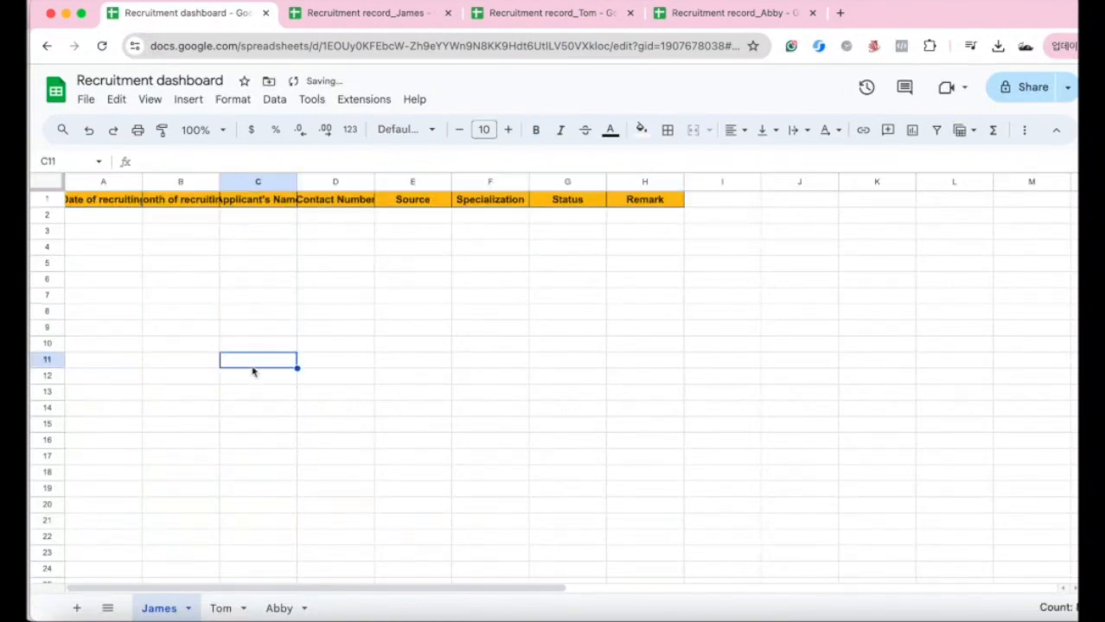
Insert a new column before the Date of recruiting column and give it the header "Recruiter".
left_click(88, 178)
right_click(88, 178)
left_click(150, 252)
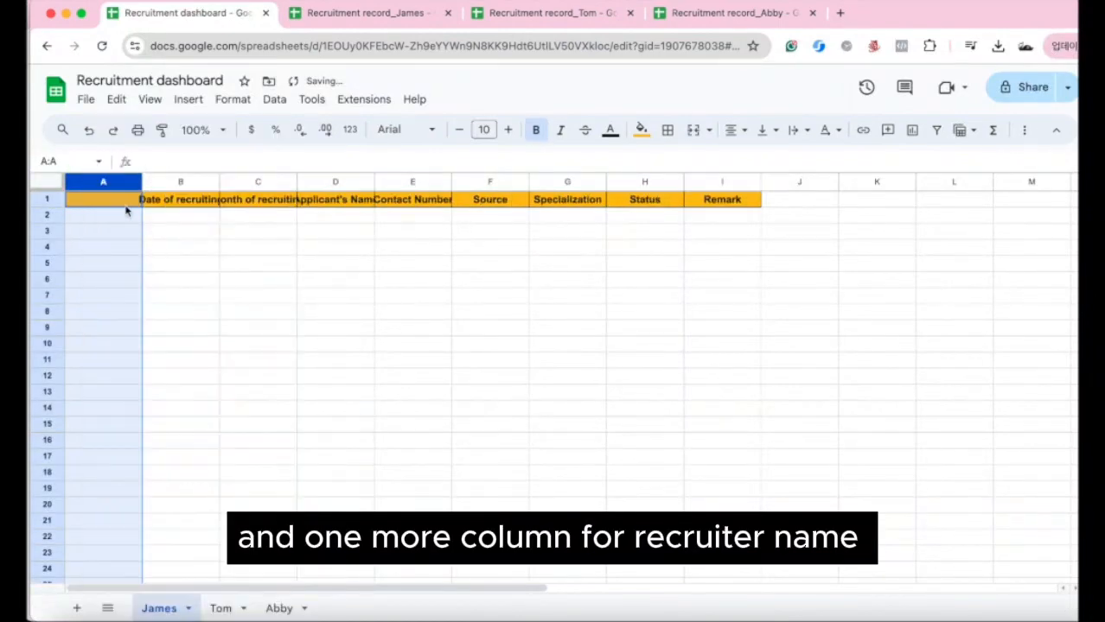
left_click(115, 202)
type("Recruiter")
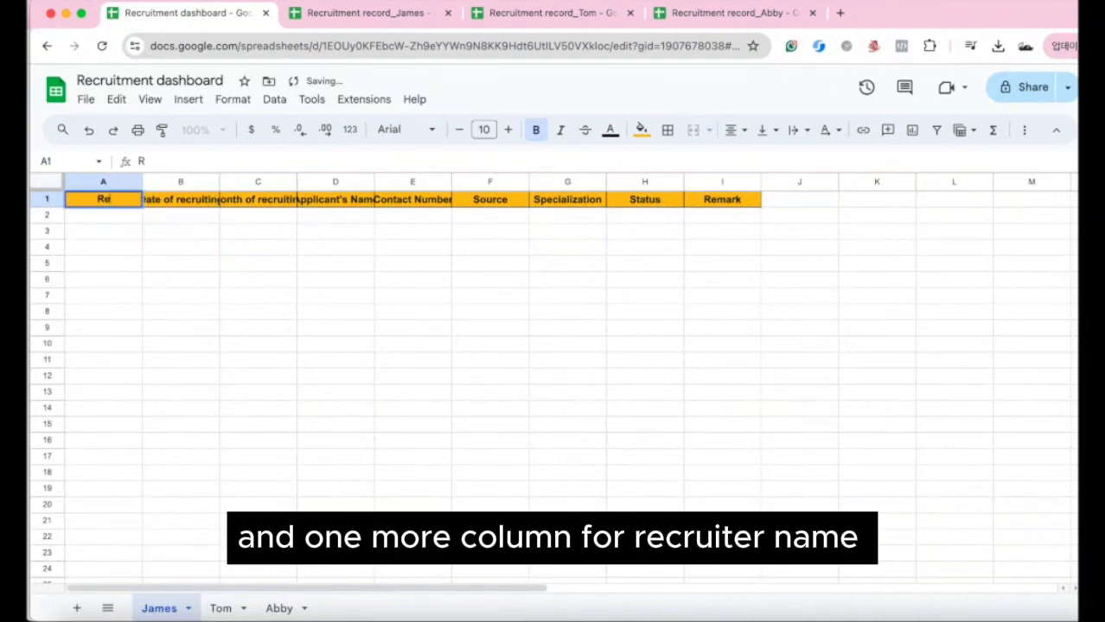
left_click(135, 287)
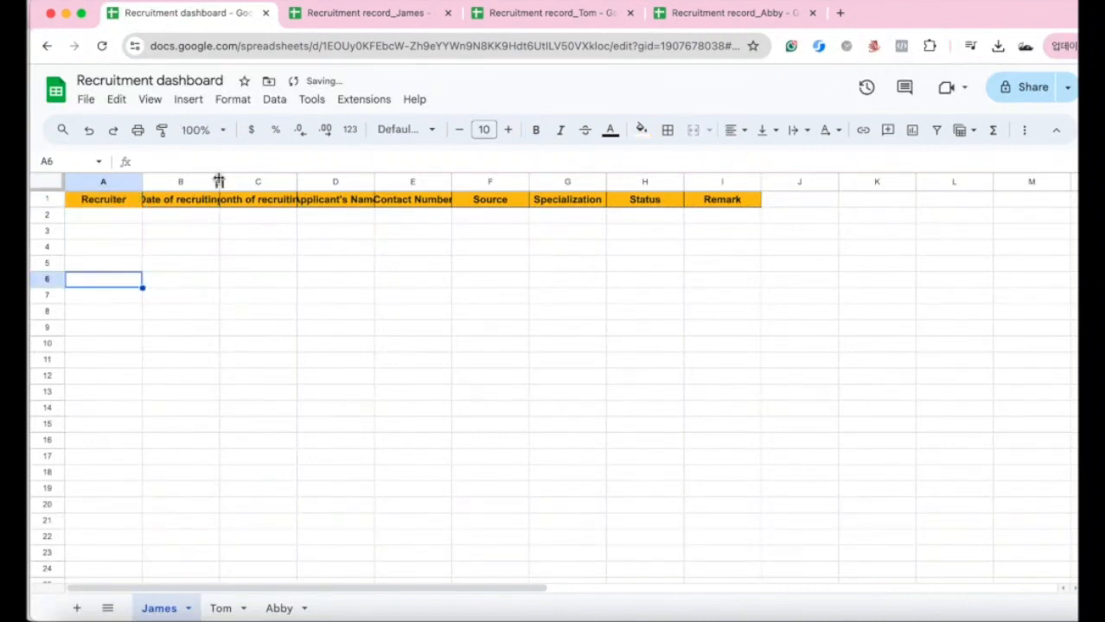
Widen columns B to E so the headers from Date of recruiting to Contact Number fit.
left_click_drag(219, 181, 249, 181)
left_click_drag(325, 181, 353, 180)
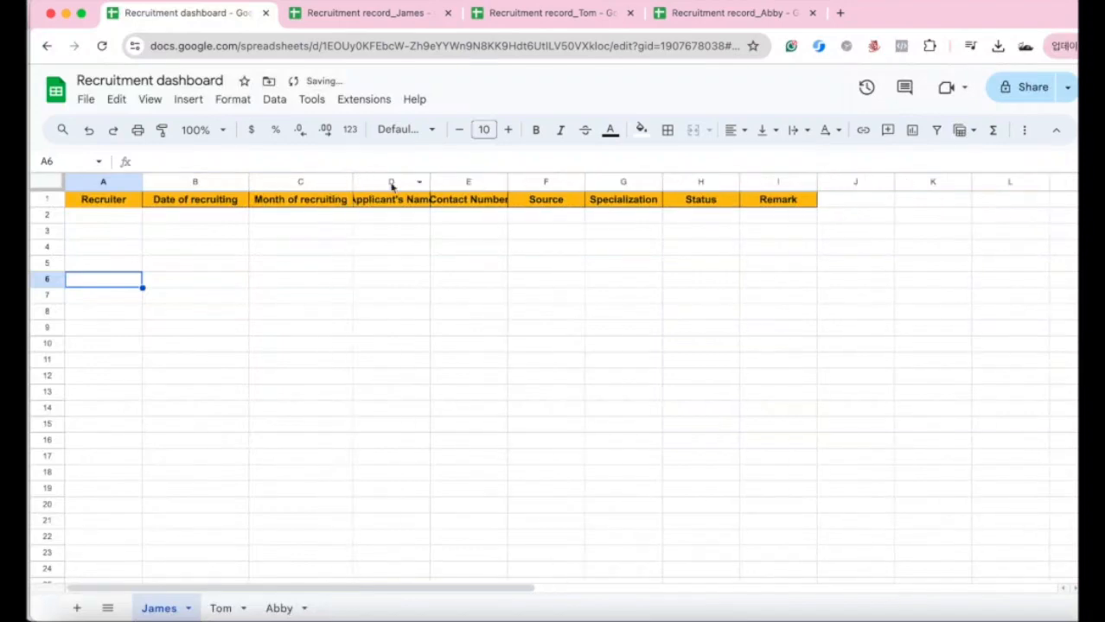
left_click_drag(430, 181, 450, 181)
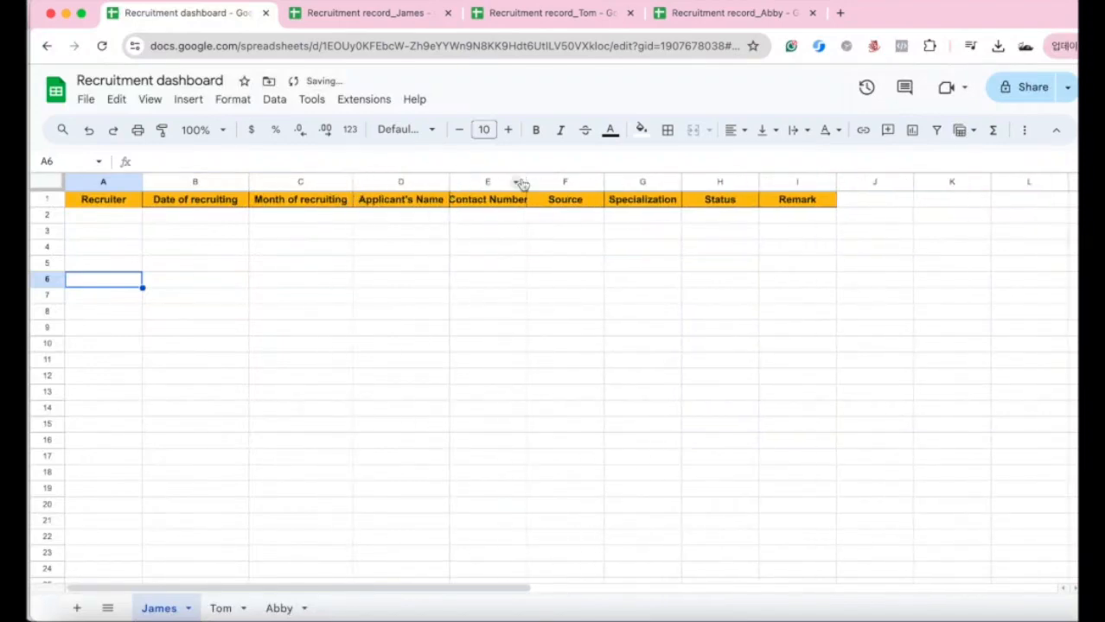
left_click_drag(525, 181, 574, 180)
left_click(511, 280)
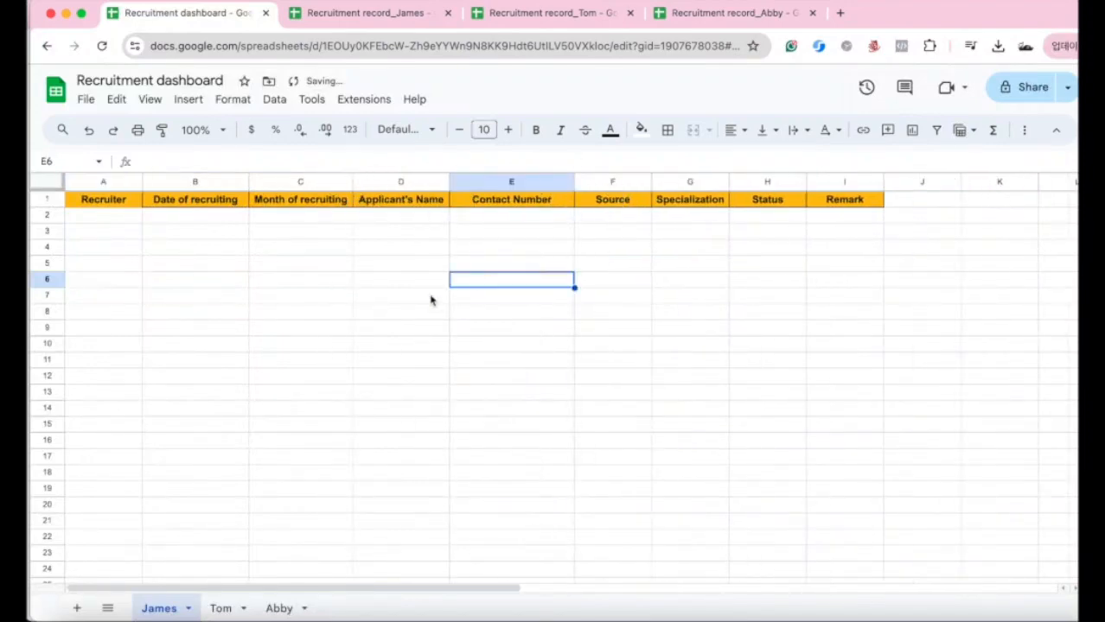
Enter the first recruiter's name in A2 and fill it down the Recruiter column to A147.
left_click(99, 216)
type("James")
key("Return")
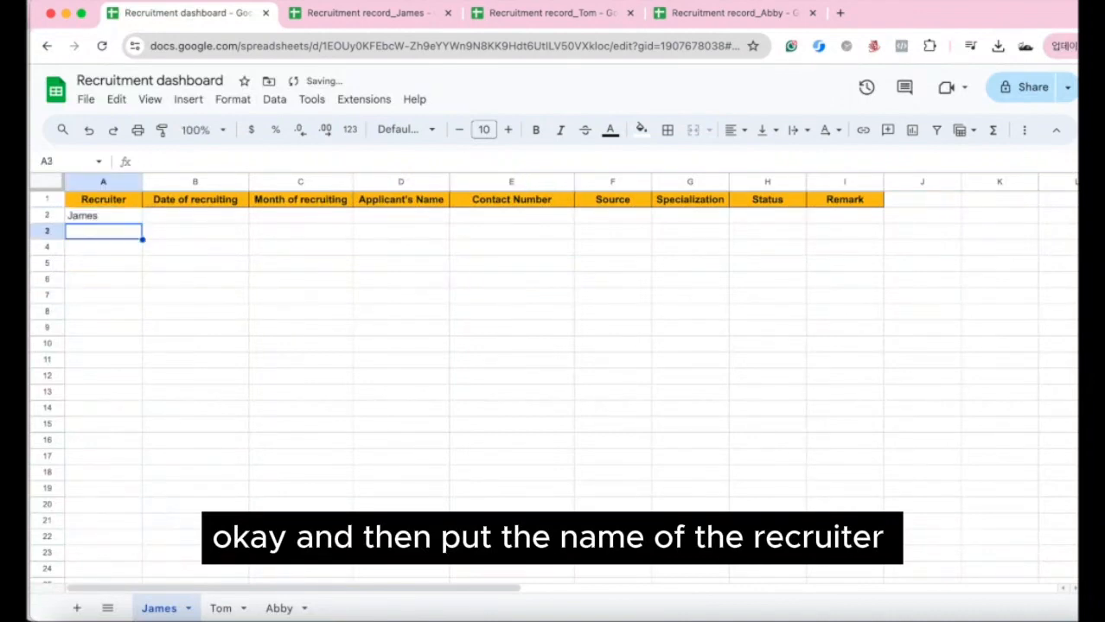
left_click(107, 217)
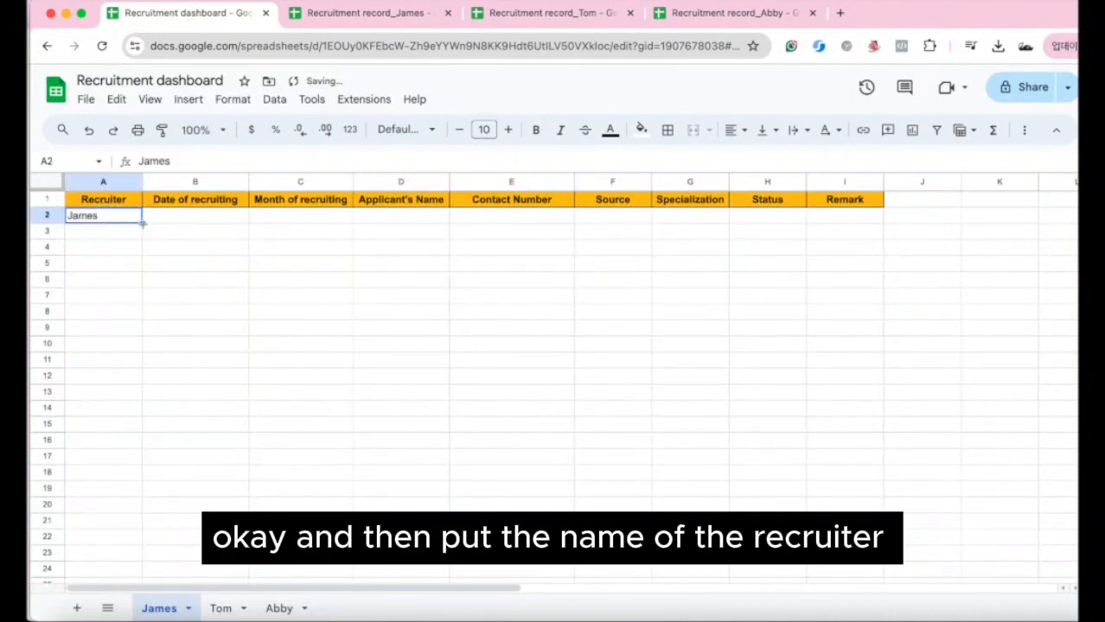
left_click_drag(142, 224, 161, 596)
scroll(313, 414, "up", 20)
scroll(314, 414, "up", 10)
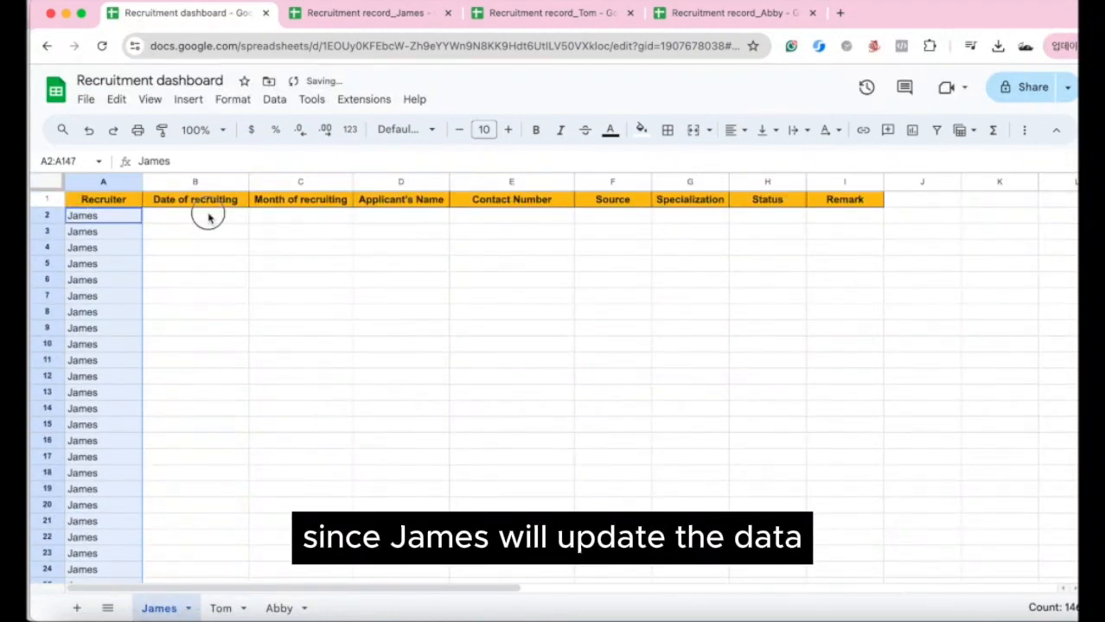
Start an IMPORTRANGE formula in B2 of the first recruiter's sheet, using the URL of that recruiter's record spreadsheet as the source.
left_click(208, 216)
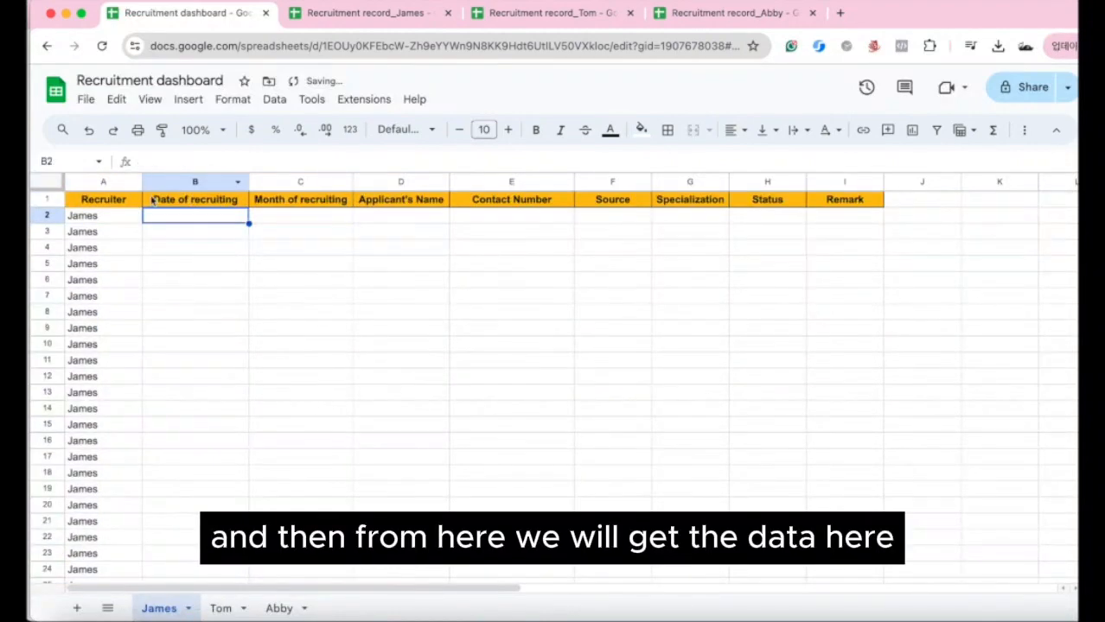
left_click(367, 13)
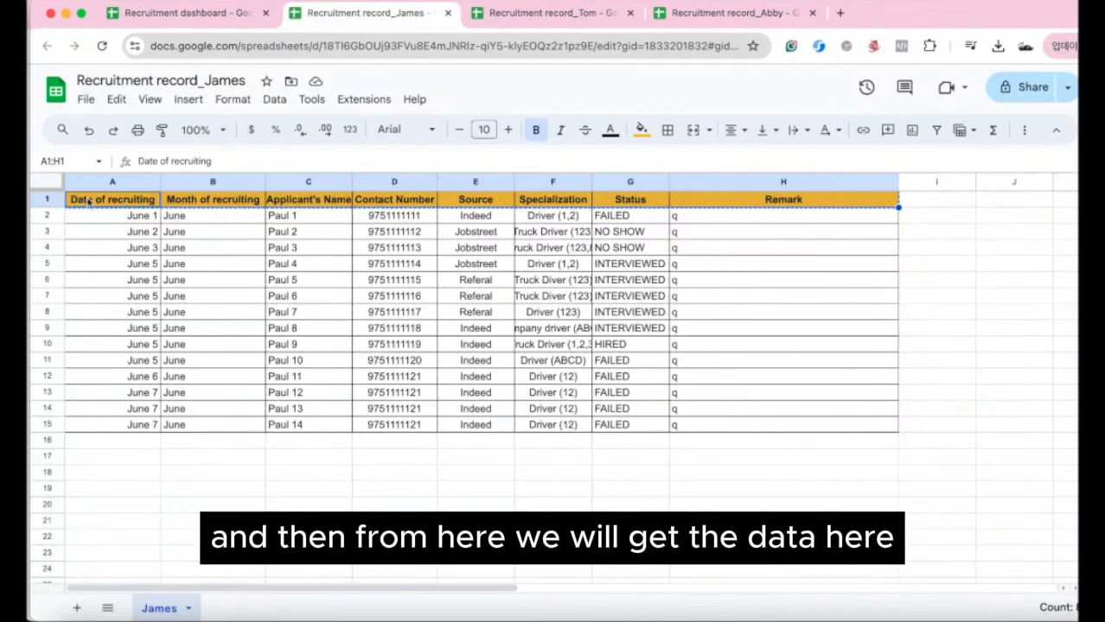
left_click(194, 13)
type("=i")
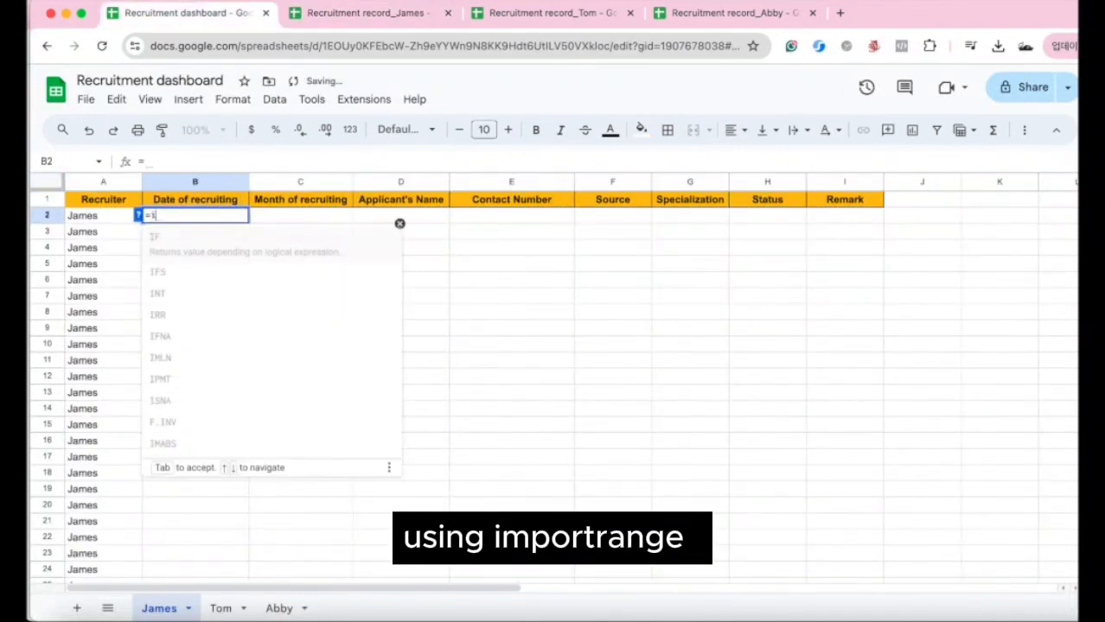
type("mportrang")
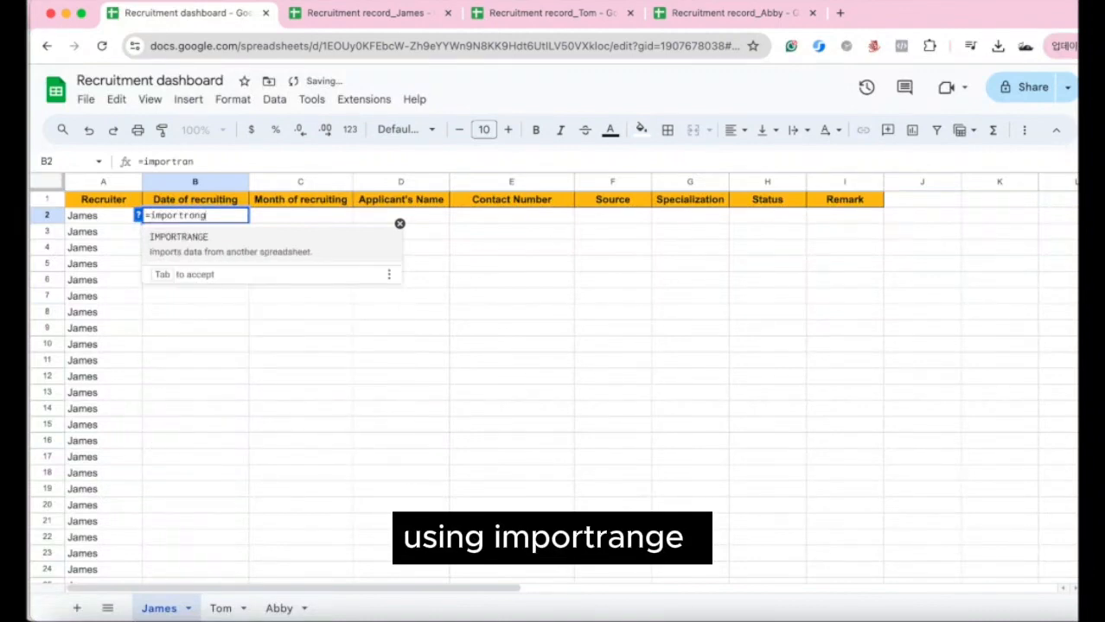
type("e(\"")
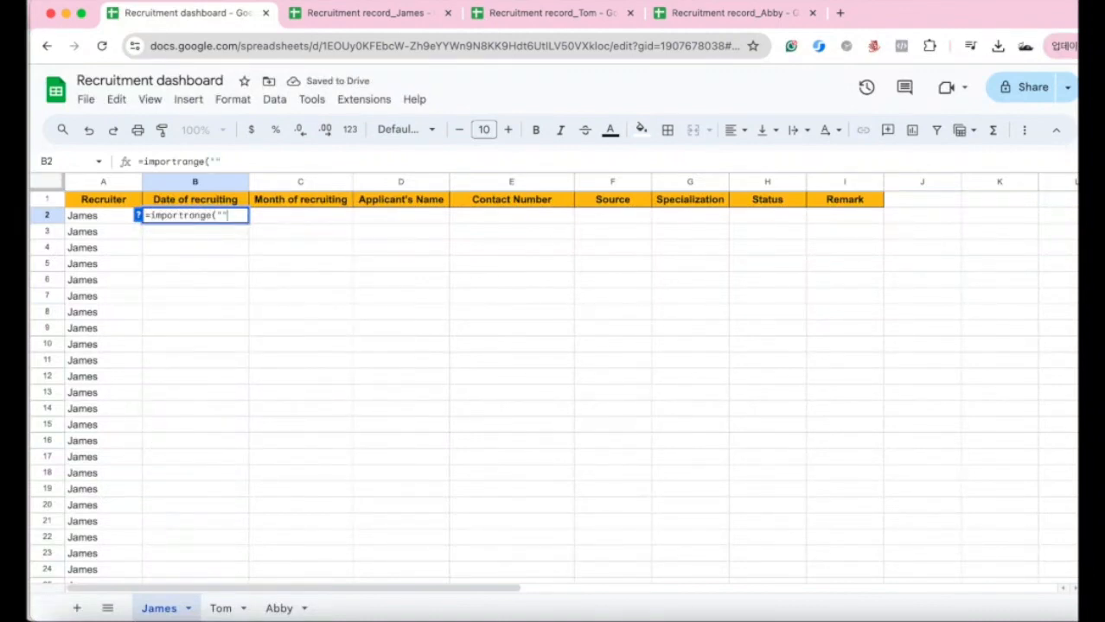
left_click(357, 13)
left_click(314, 46)
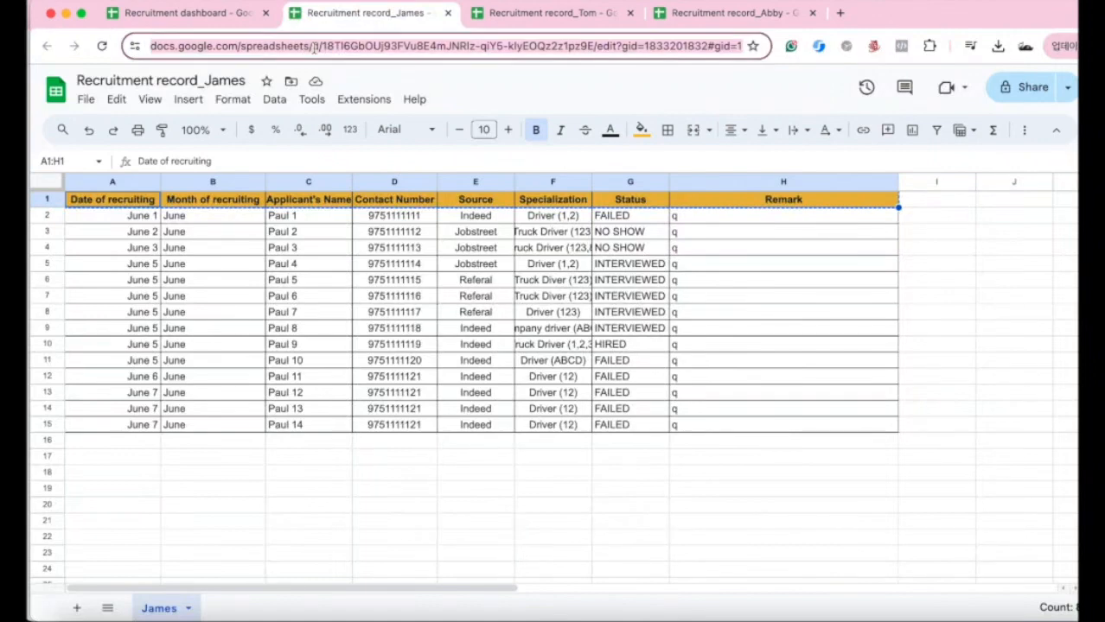
left_click(239, 15)
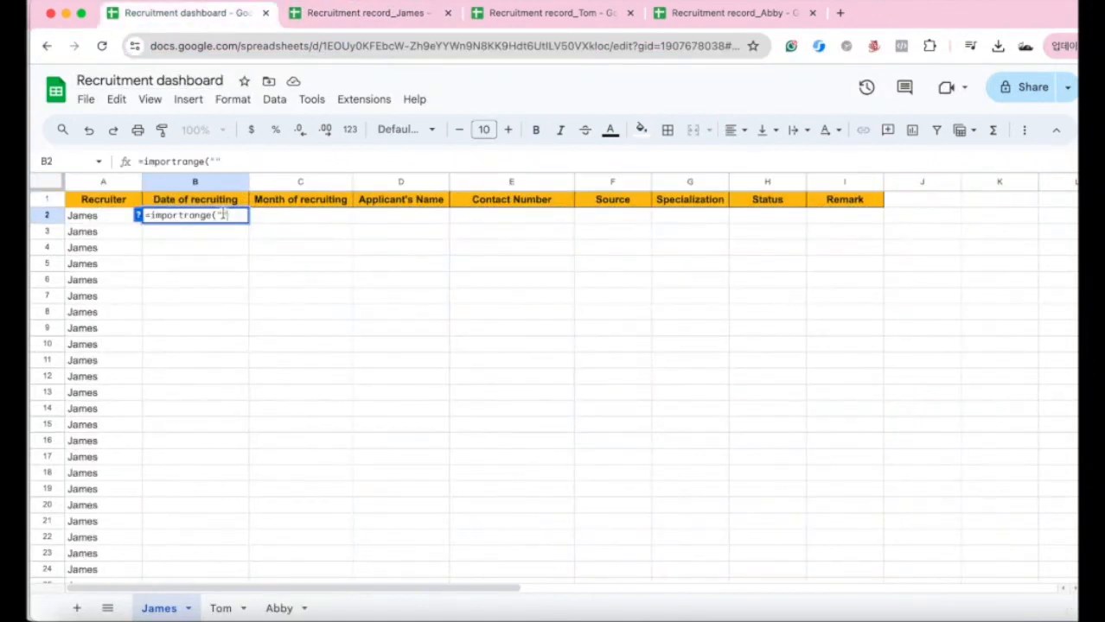
left_click(222, 215)
key("super+v")
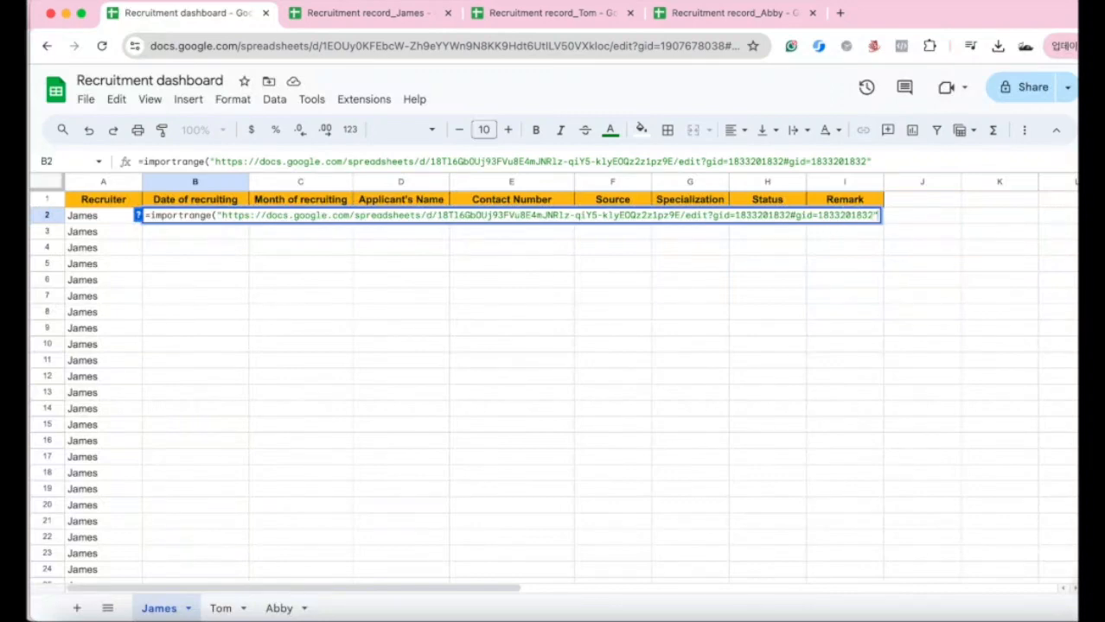
Complete the IMPORTRANGE formula in B2 with the range A2:H of the first recruiter's tab in the record spreadsheet.
type(",\"")
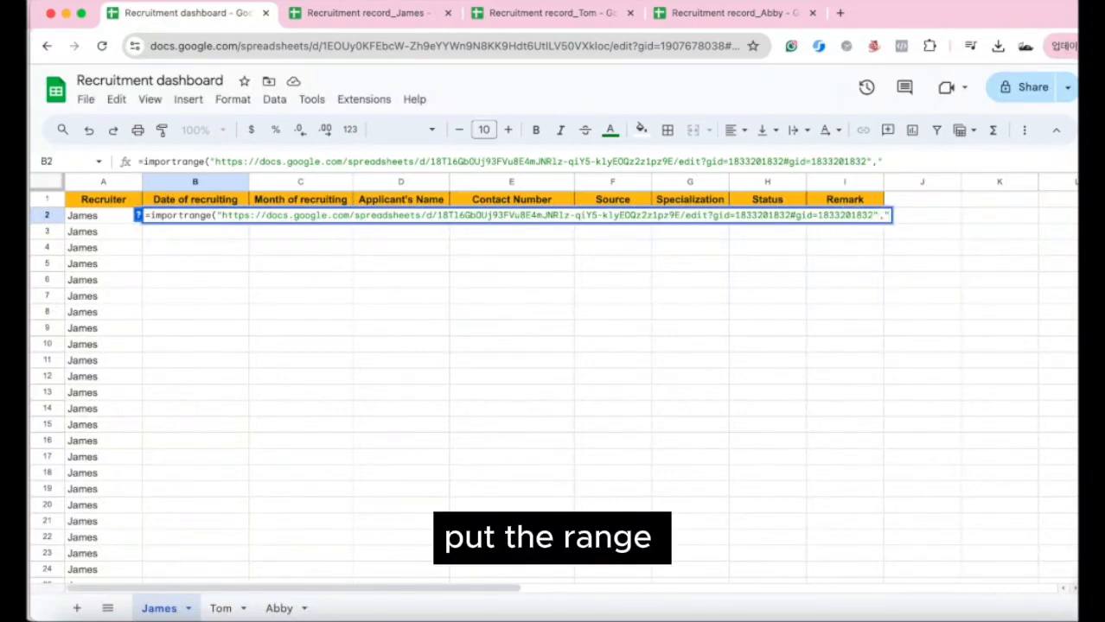
left_click(427, 13)
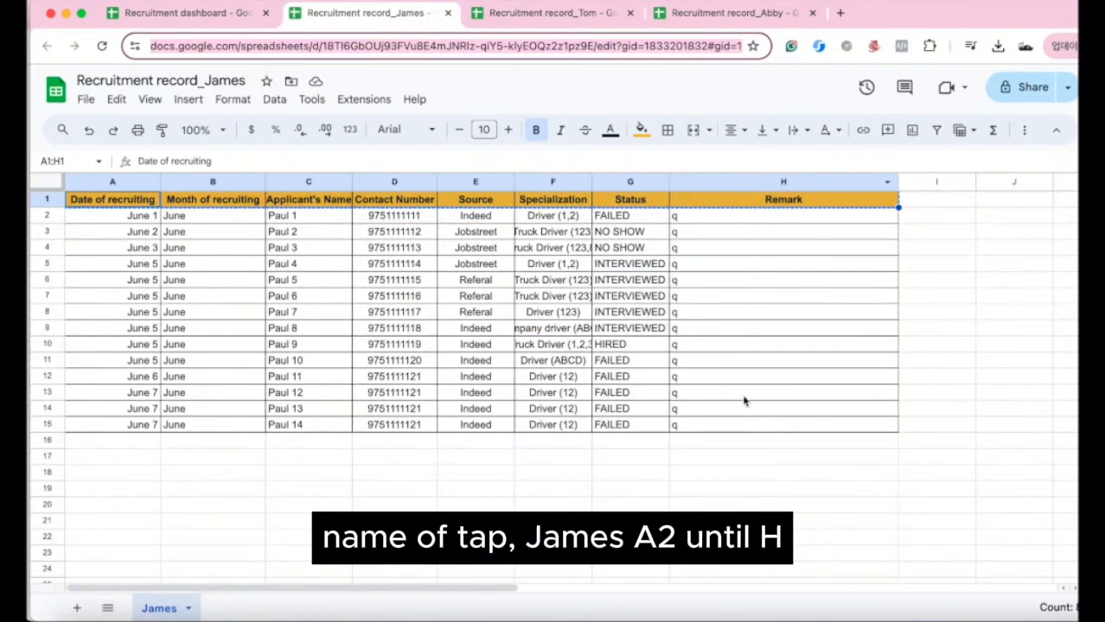
left_click(233, 24)
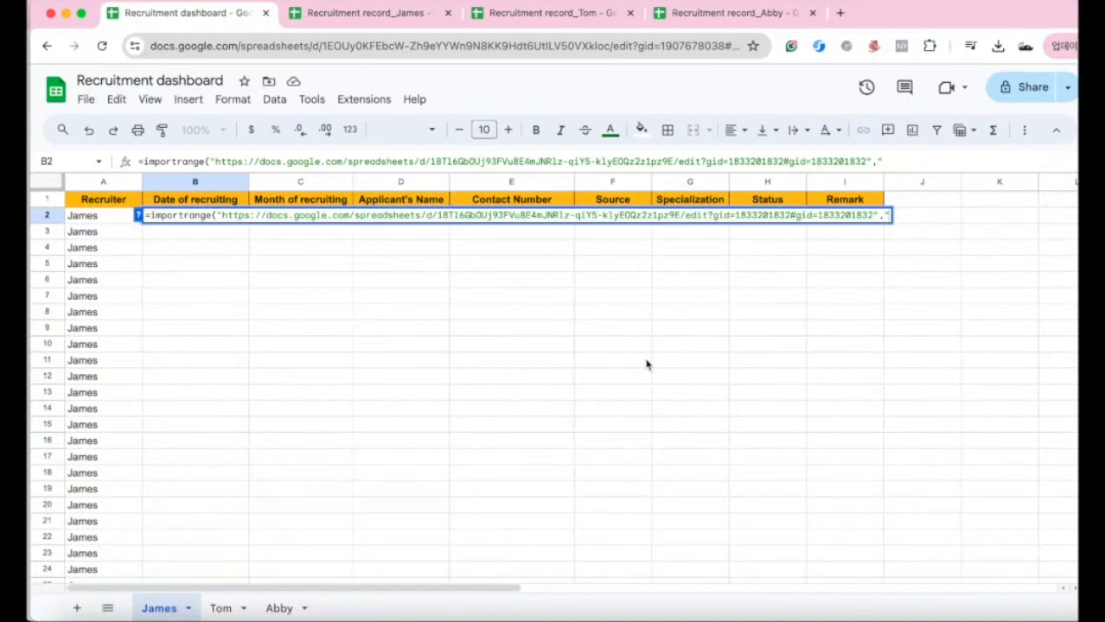
type("James!A")
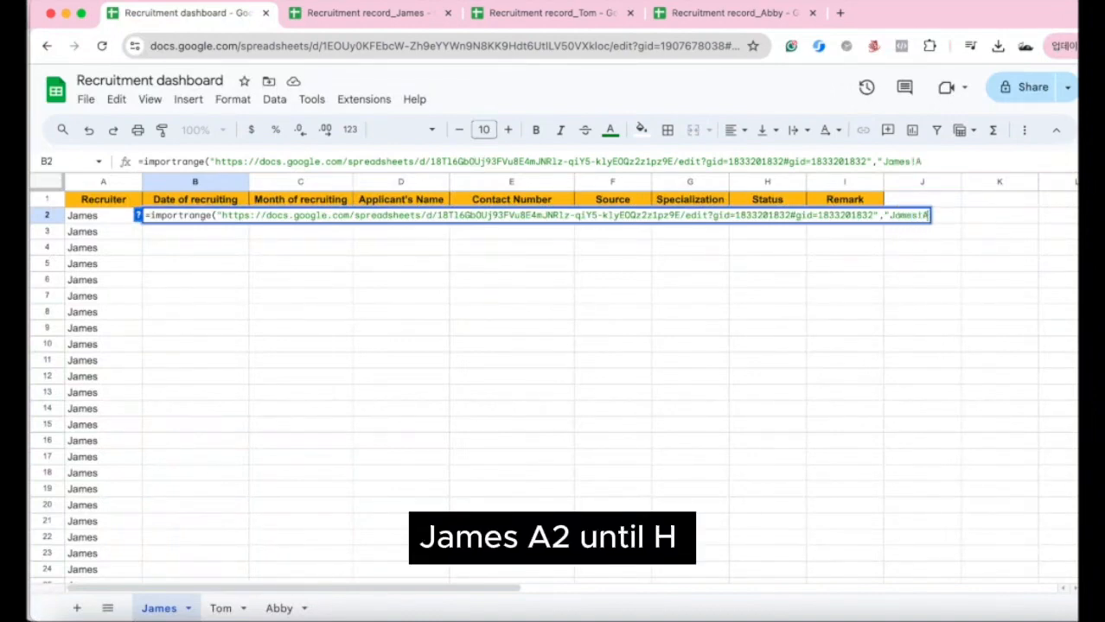
type("2:H\")")
key("Return")
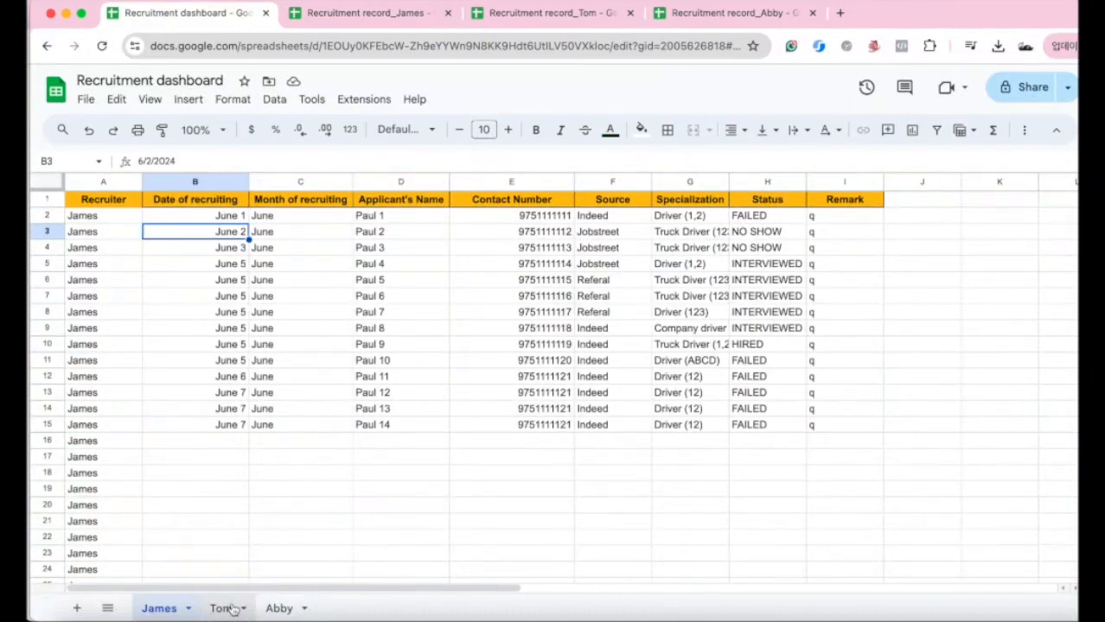
Copy the header row A1:I1 from the first recruiter's dashboard sheet into row 1 of the second recruiter's sheet.
left_click(227, 609)
left_click(163, 609)
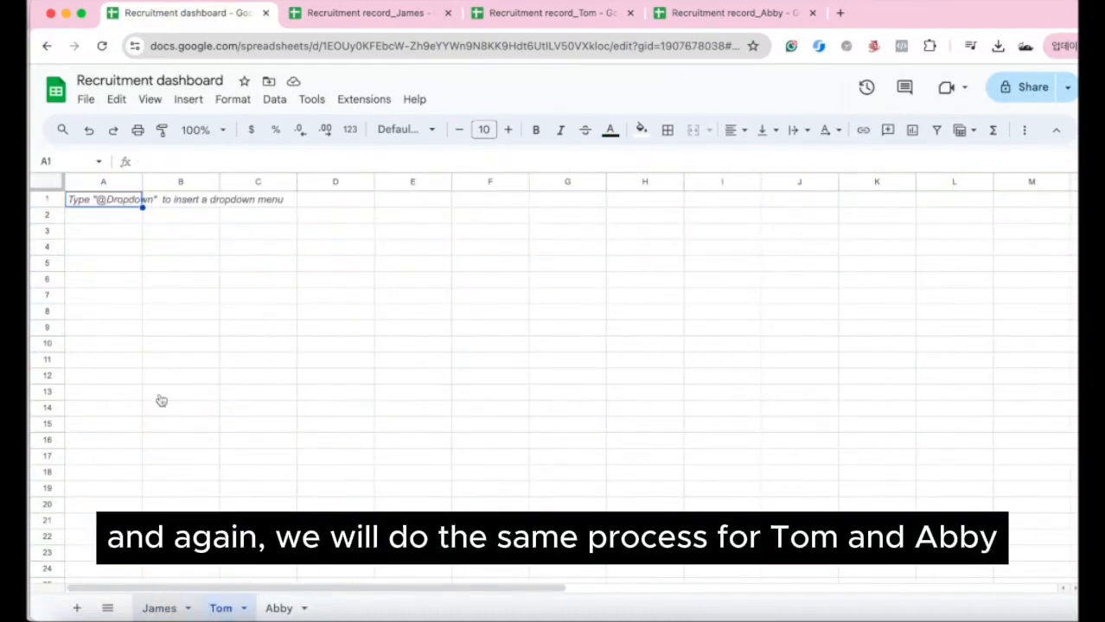
left_click_drag(126, 201, 834, 198)
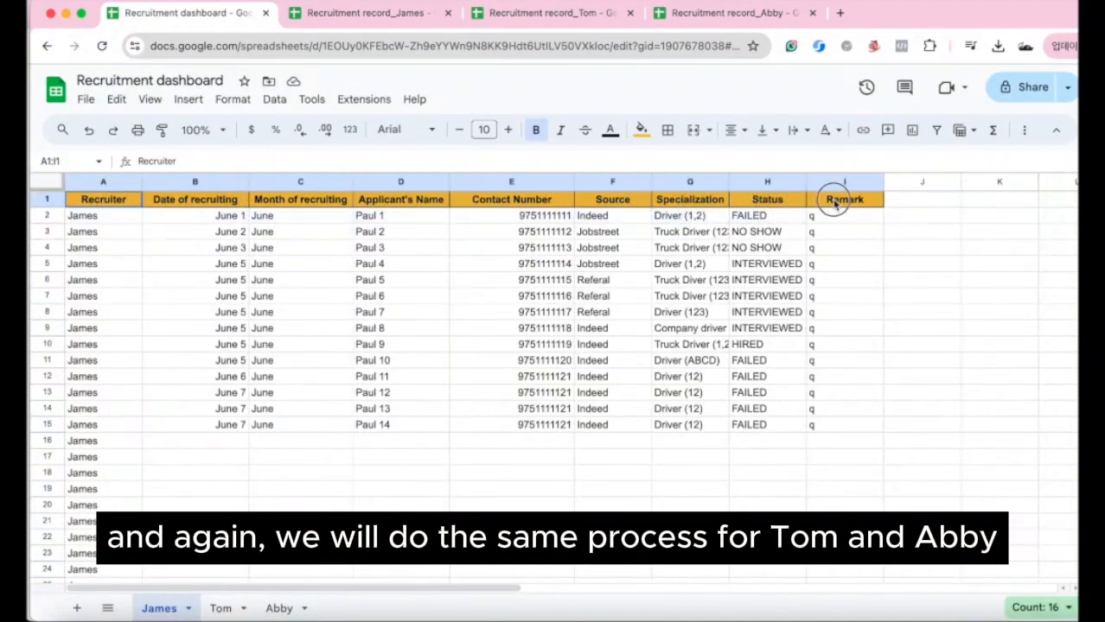
key("ctrl+c")
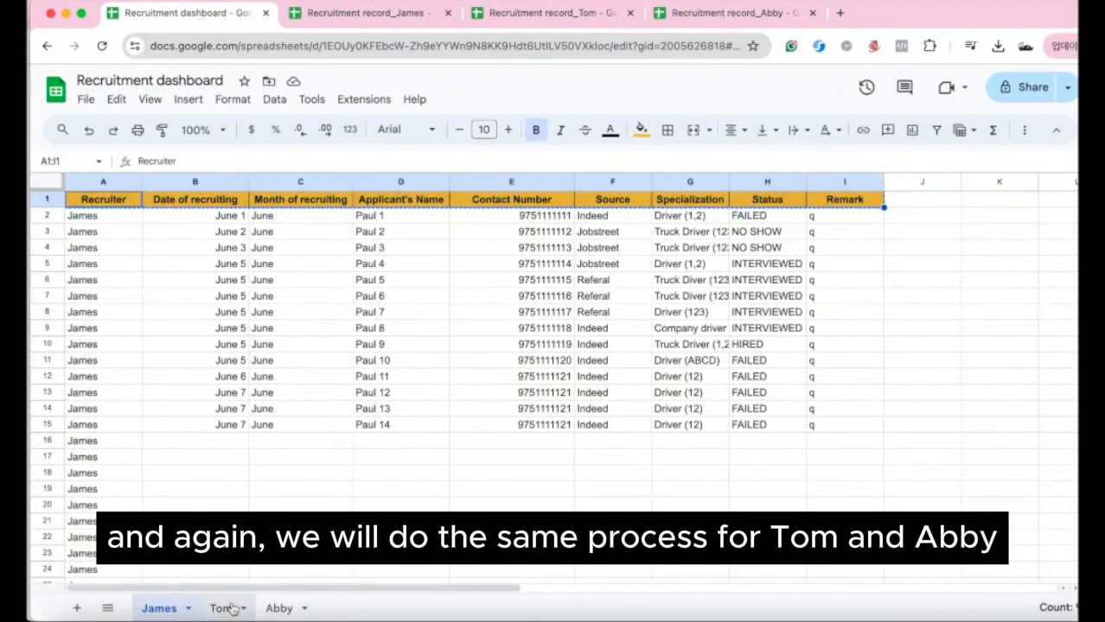
left_click(222, 609)
key("ctrl+v")
left_click(189, 261)
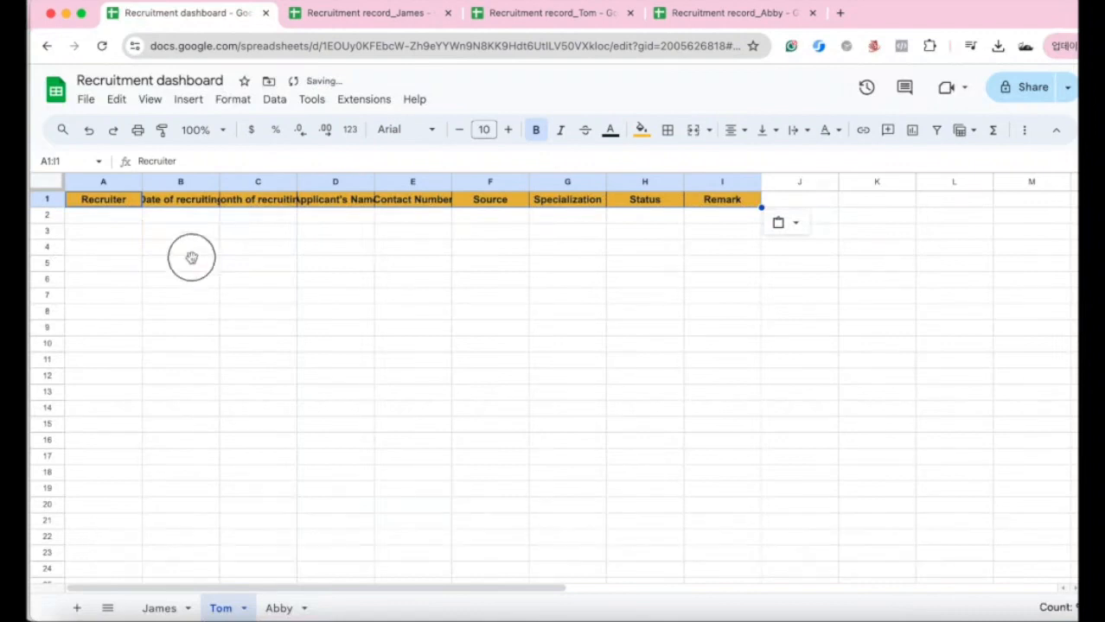
Widen columns B to E on the second recruiter's sheet so the headers from Date of recruiting to Contact Number fit.
left_click_drag(219, 182, 256, 184)
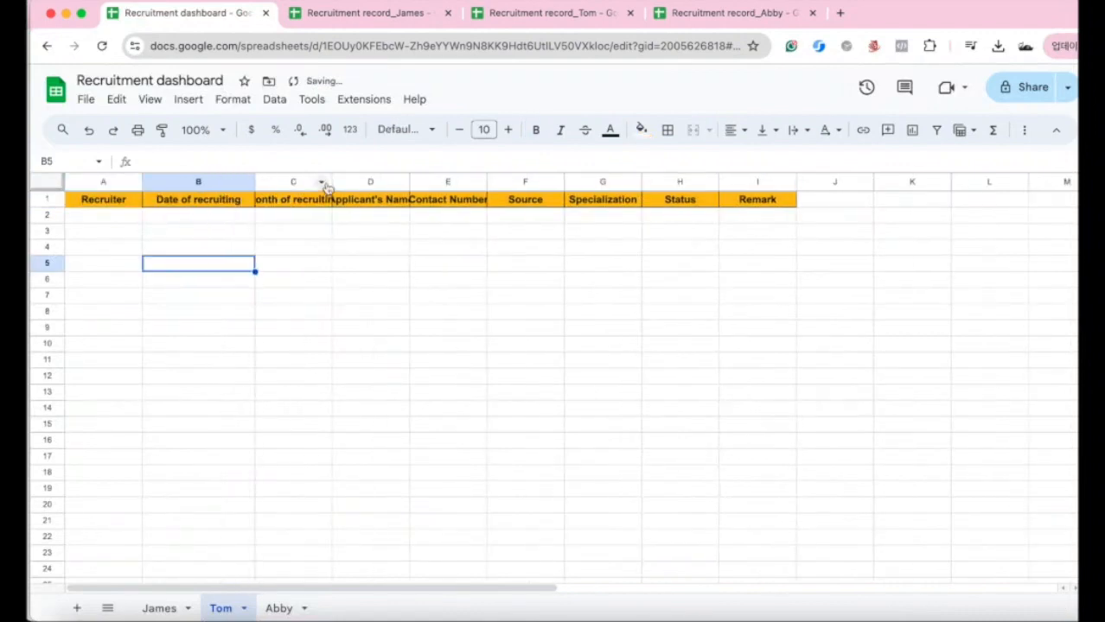
left_click(328, 182)
left_click(337, 181, "shift")
left_click_drag(333, 181, 370, 181)
left_click(512, 284)
left_click_drag(562, 182, 607, 181)
Enter the second recruiter's name in A2 and fill it down the Recruiter column to A28.
left_click(124, 219)
type("Tom")
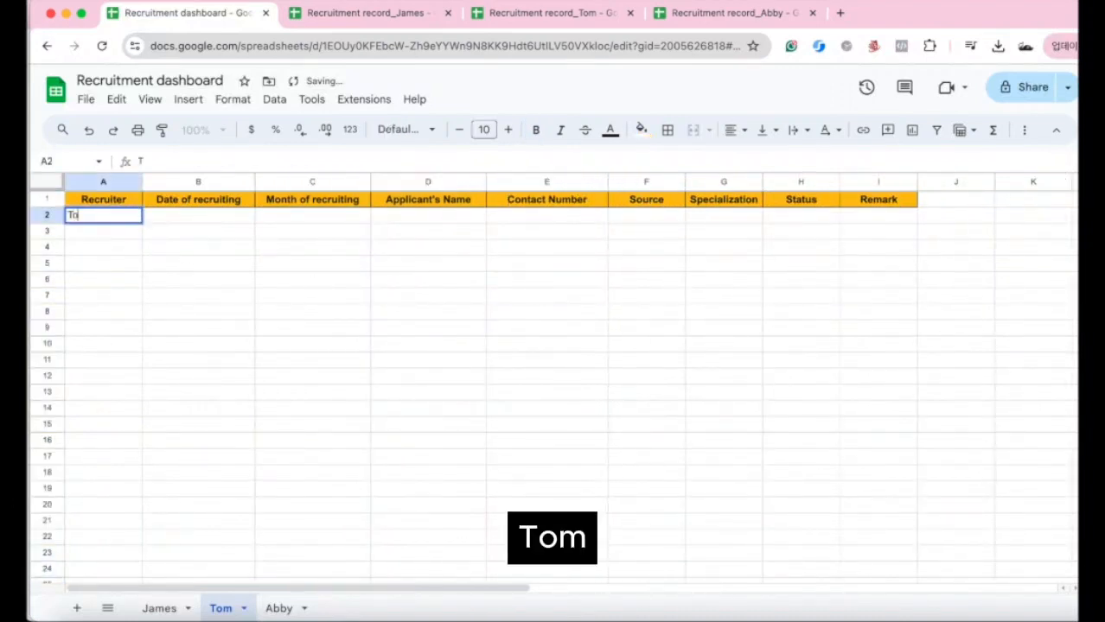
key("Return")
left_click(75, 219)
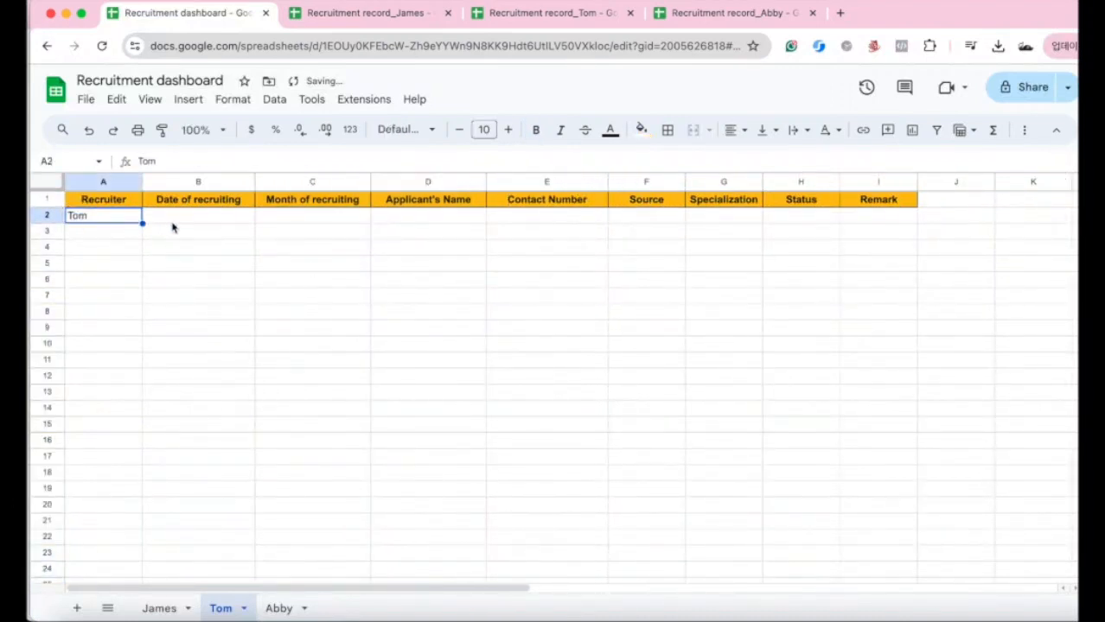
left_click_drag(143, 224, 138, 597)
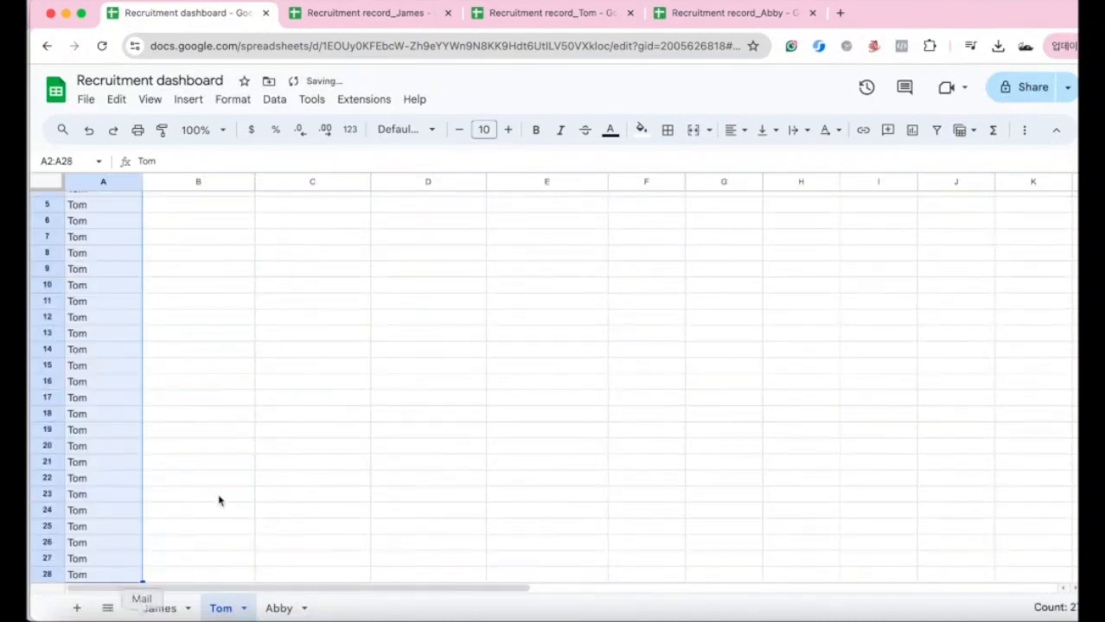
Start an IMPORTRANGE formula in B2 of the second recruiter's sheet, using the URL of that recruiter's record spreadsheet as the source.
scroll(234, 421, "up", 3)
left_click(183, 223)
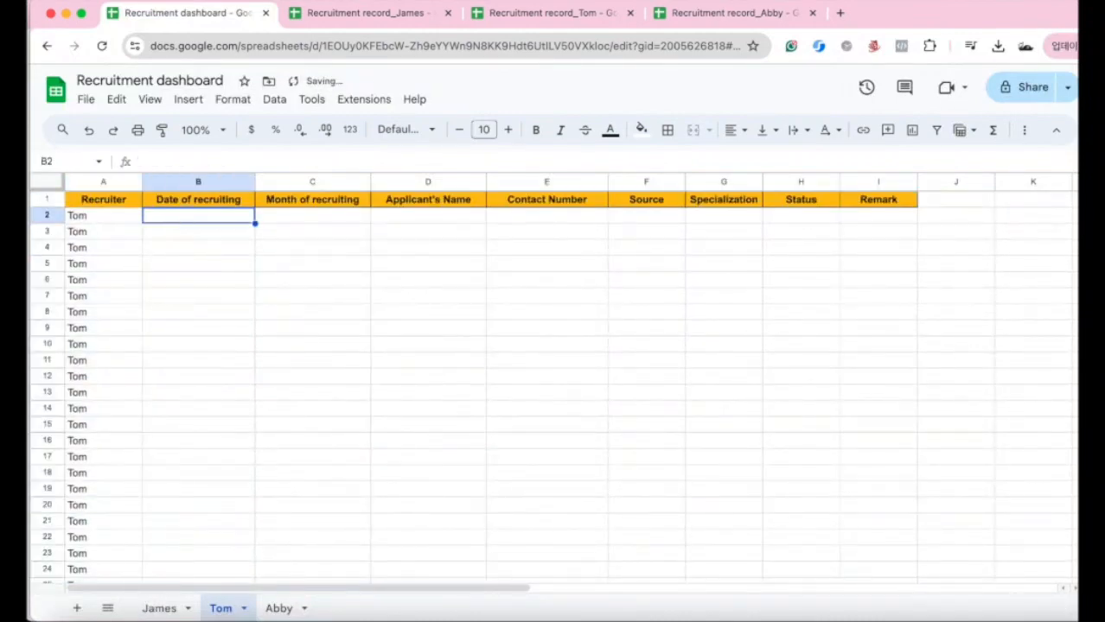
type("=importrang")
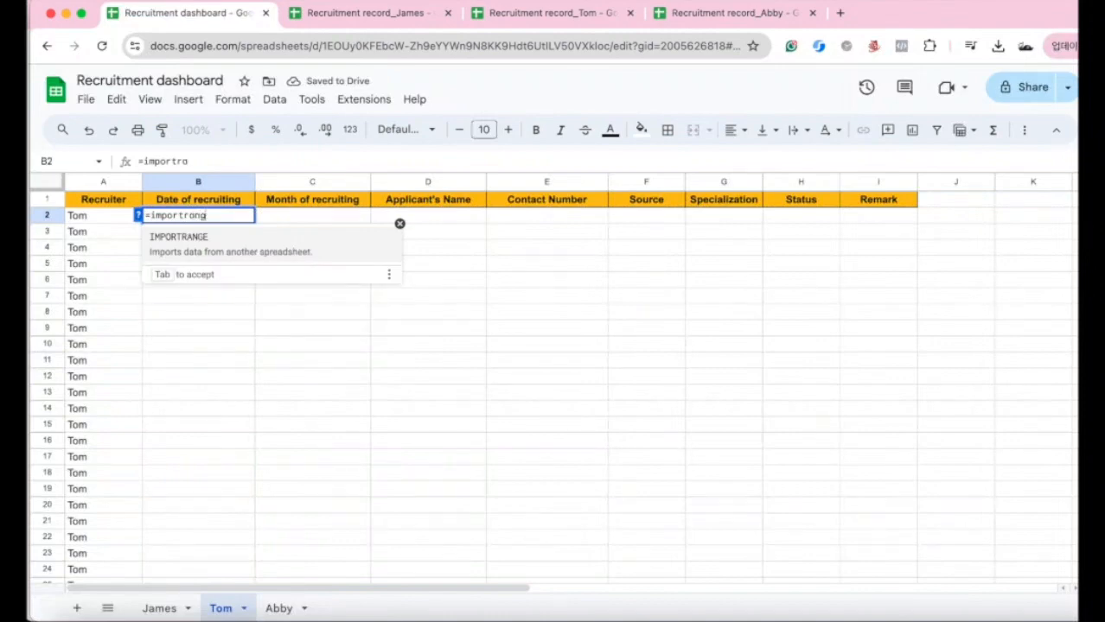
type("e(\"\"")
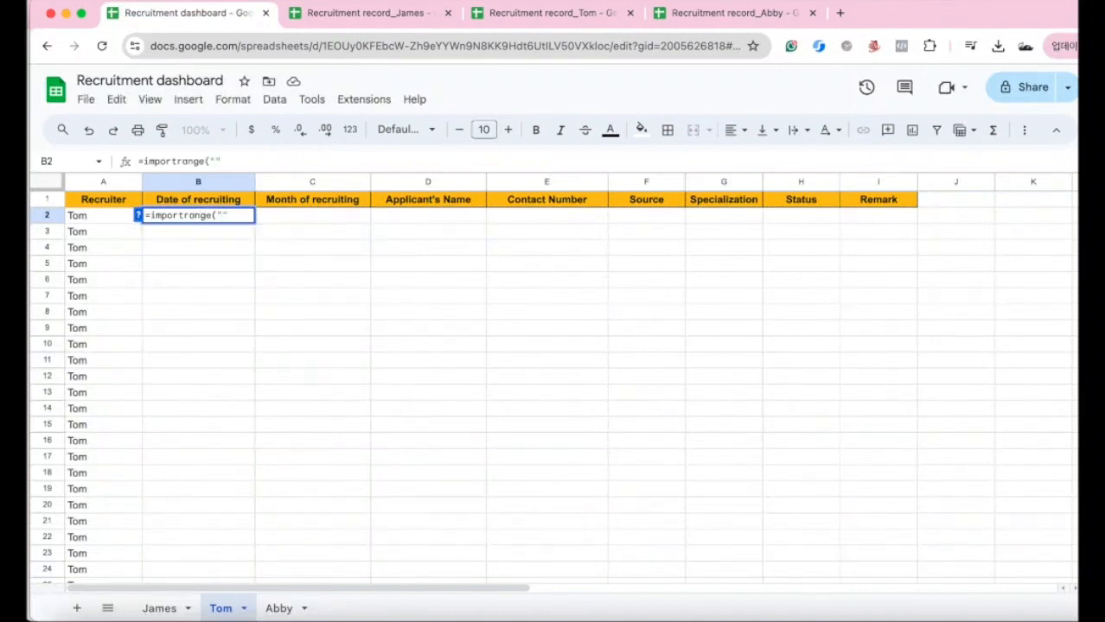
left_click(512, 14)
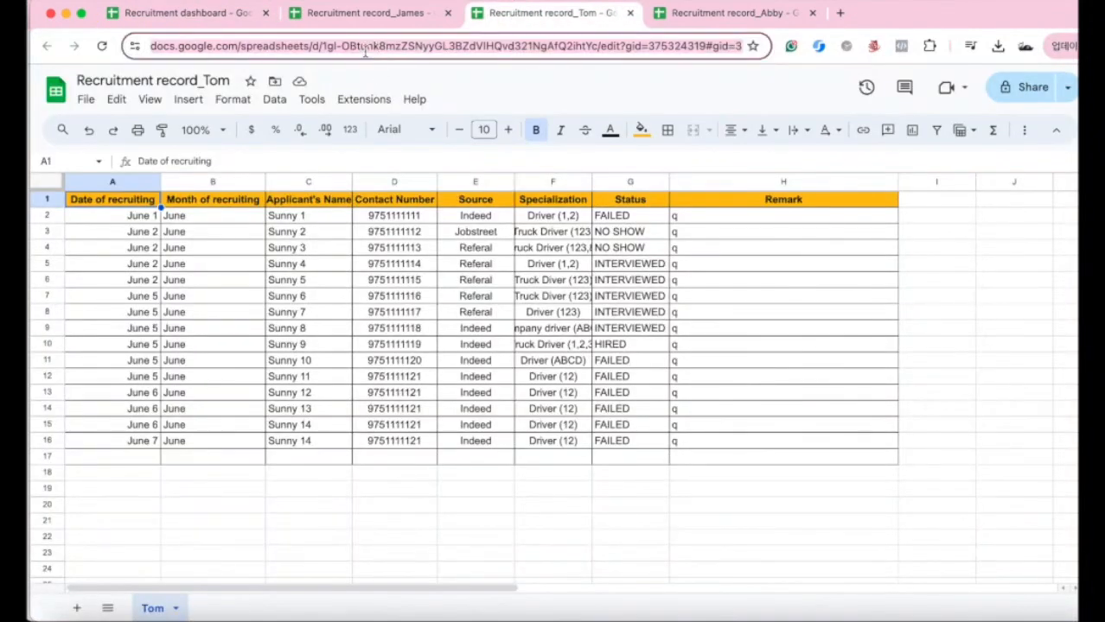
left_click(250, 15)
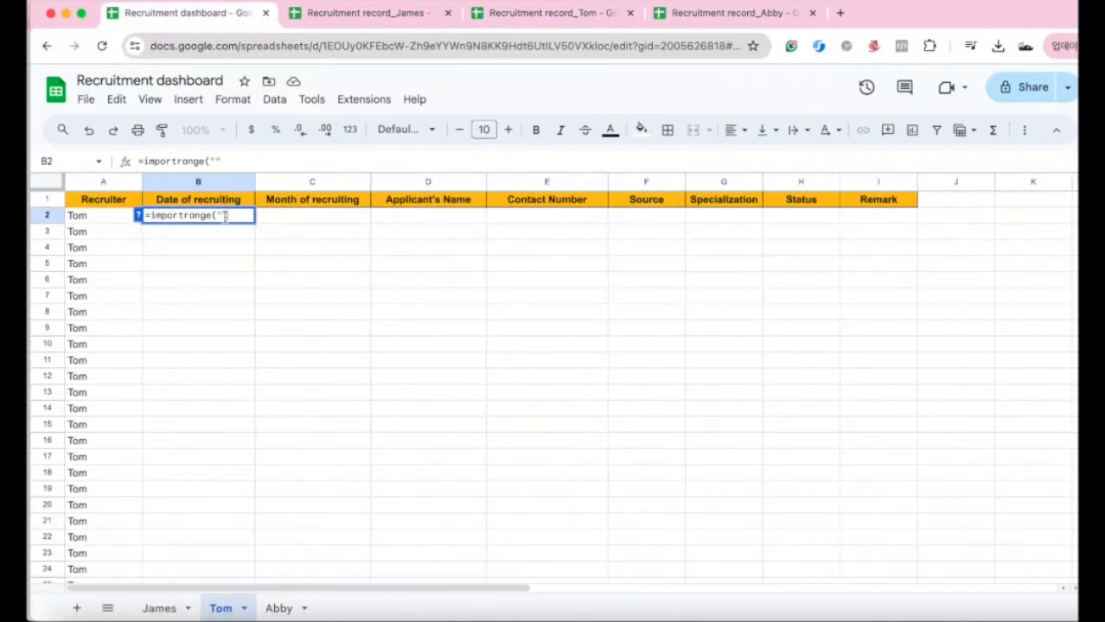
key("super+v")
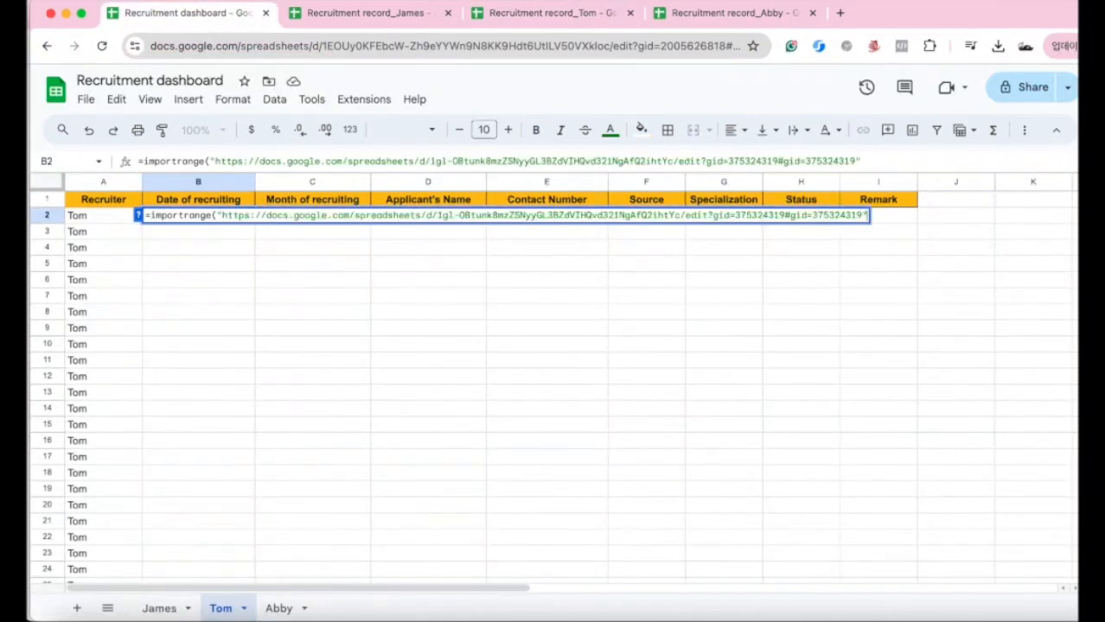
Complete the IMPORTRANGE formula in B2 with the range A2:H of the second recruiter's tab in the record spreadsheet.
type(",\"Tom")
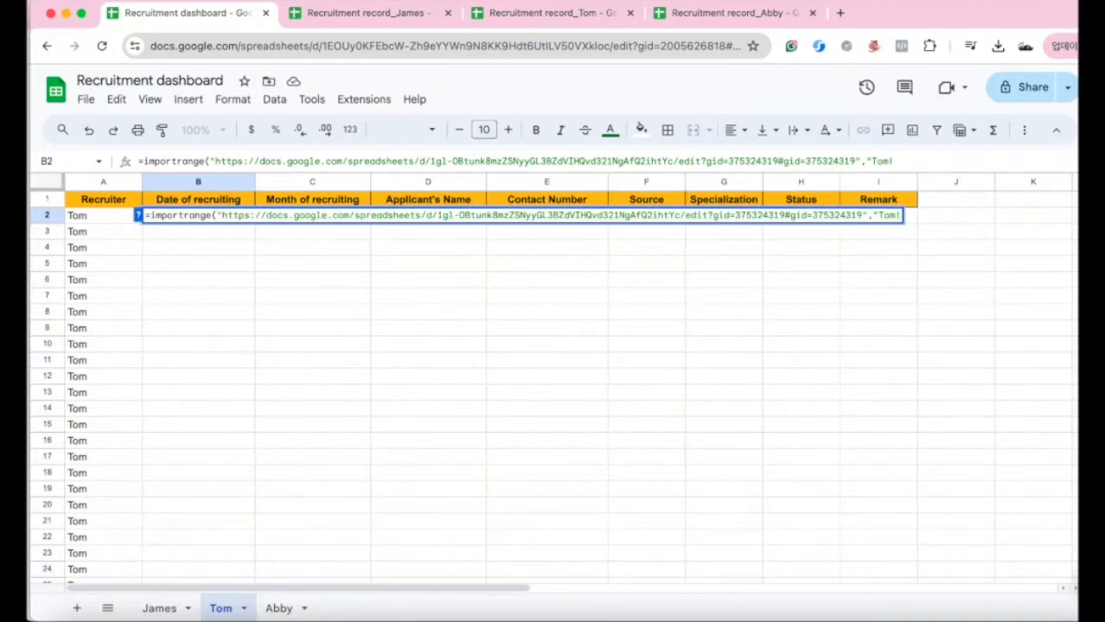
type("!A2:H\")")
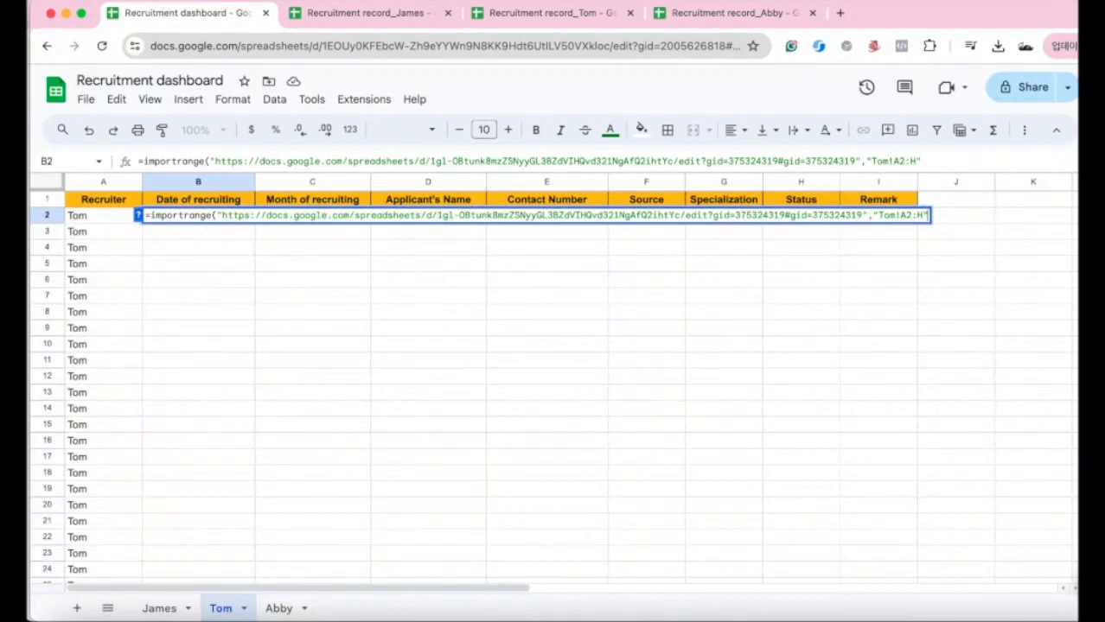
key("Return")
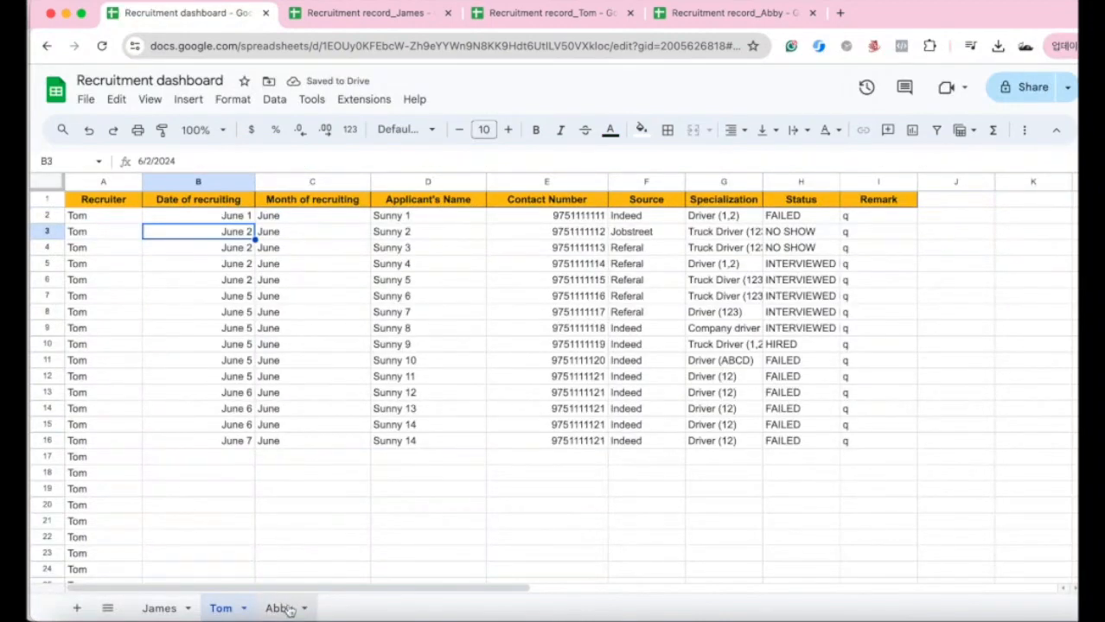
Copy the header row A1:I1 from the second recruiter's dashboard sheet into row 1 of the third recruiter's sheet.
left_click(107, 201)
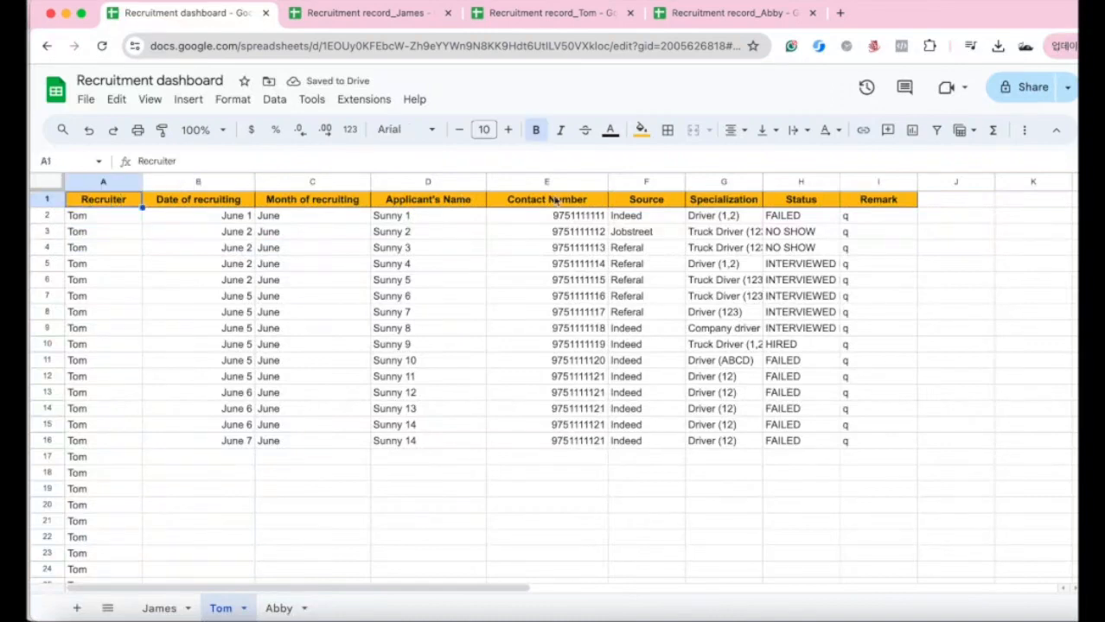
left_click(877, 204, "shift")
key("ctrl+c")
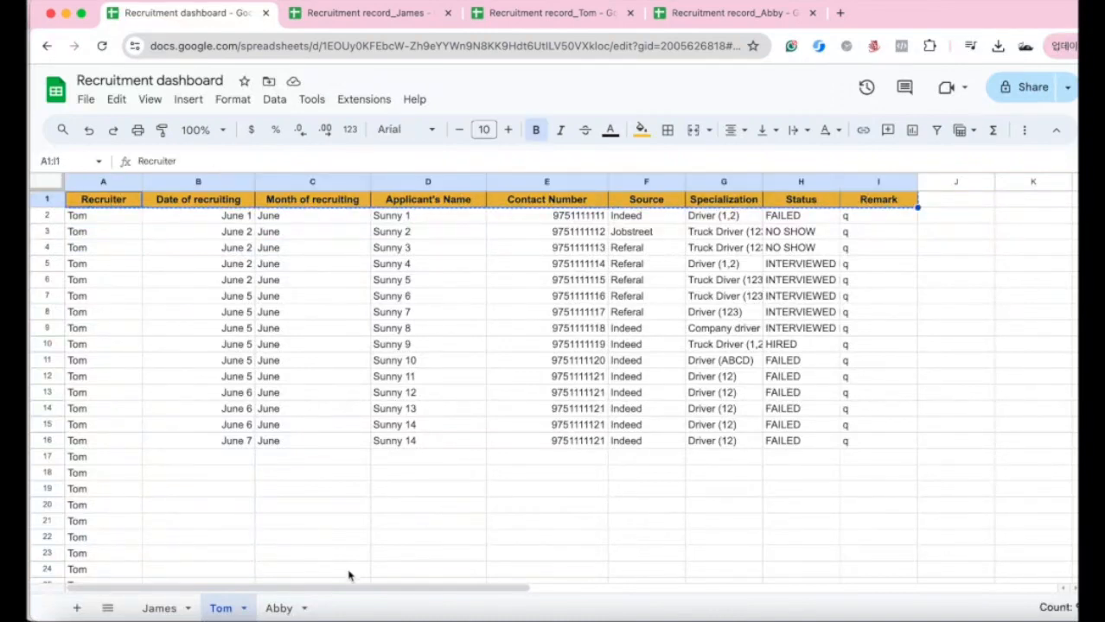
left_click(295, 609)
key("ctrl+v")
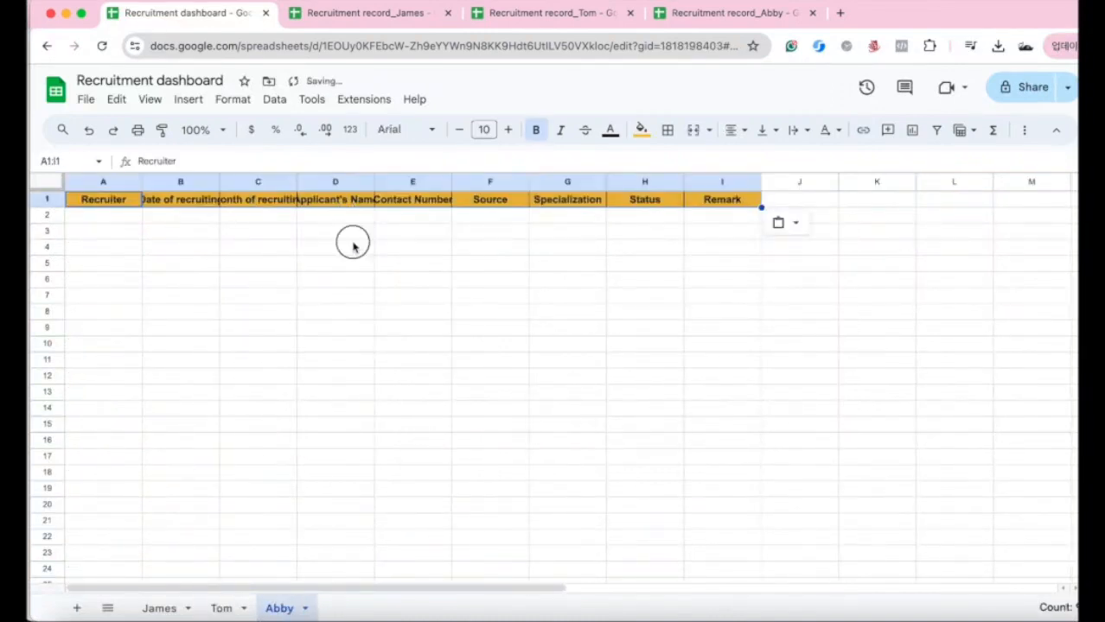
left_click(353, 247)
Enter the third recruiter's name in A2 and fill it down the Recruiter column to A63.
left_click(120, 220)
type("Abby")
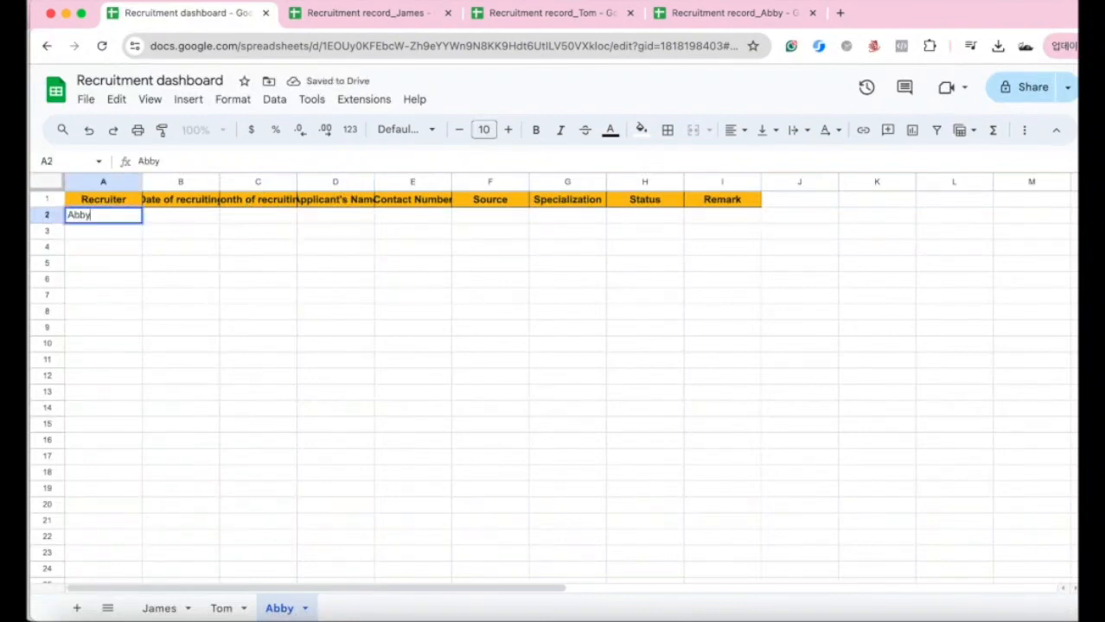
key("Return")
left_click(117, 218)
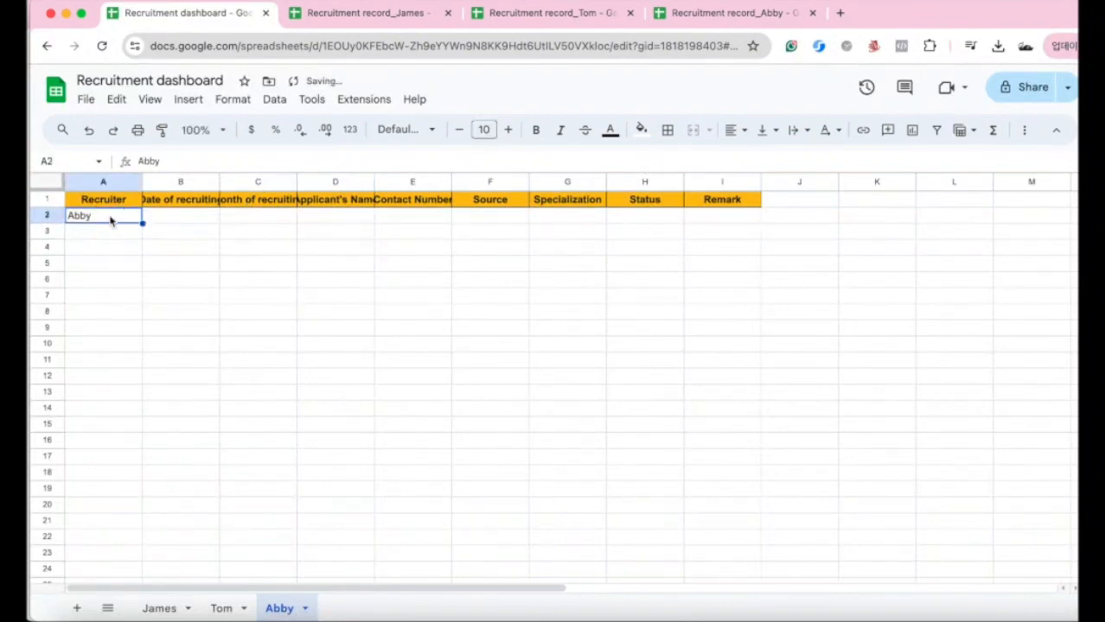
left_click_drag(143, 224, 296, 460)
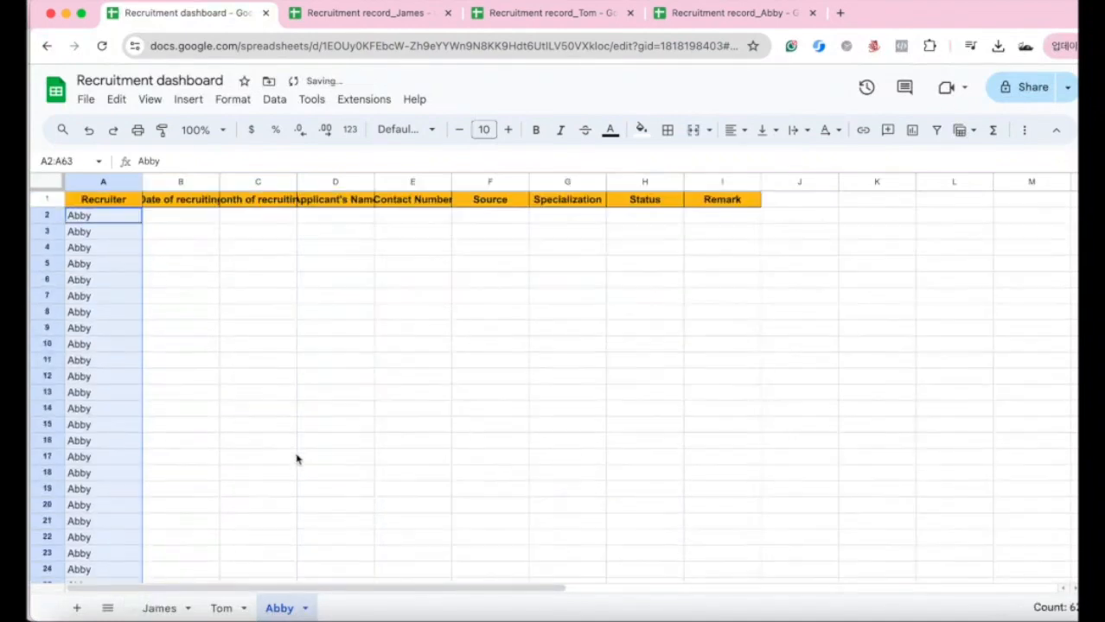
Start an IMPORTRANGE formula in B2 of the third recruiter's sheet, using the URL of that recruiter's record spreadsheet as the source.
left_click(185, 215)
type("=impo")
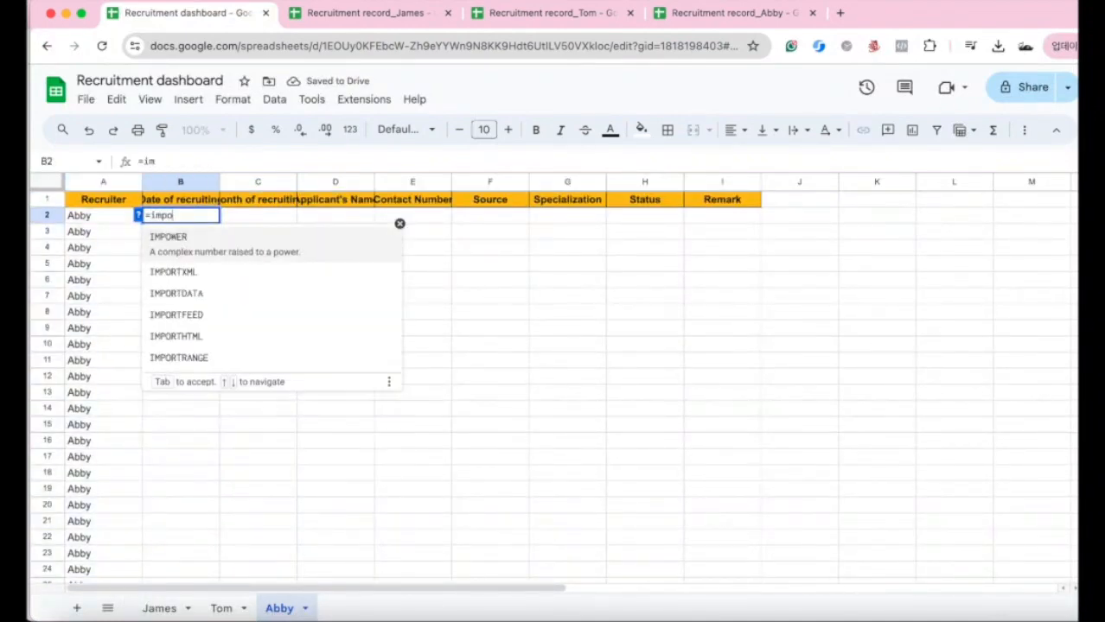
type("rtrange(\"")
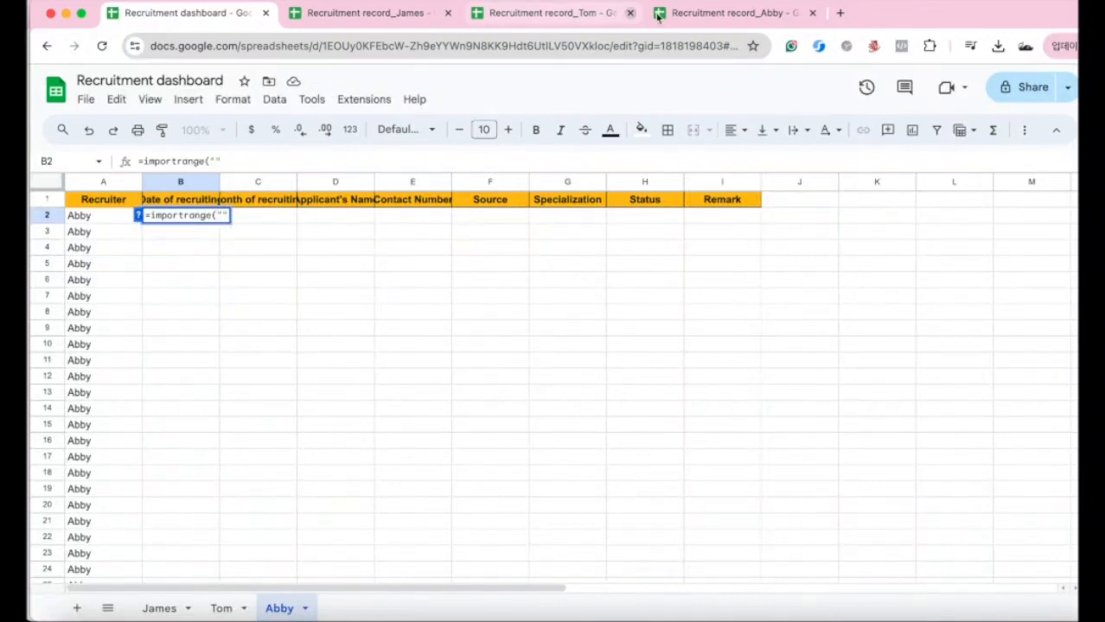
left_click(715, 13)
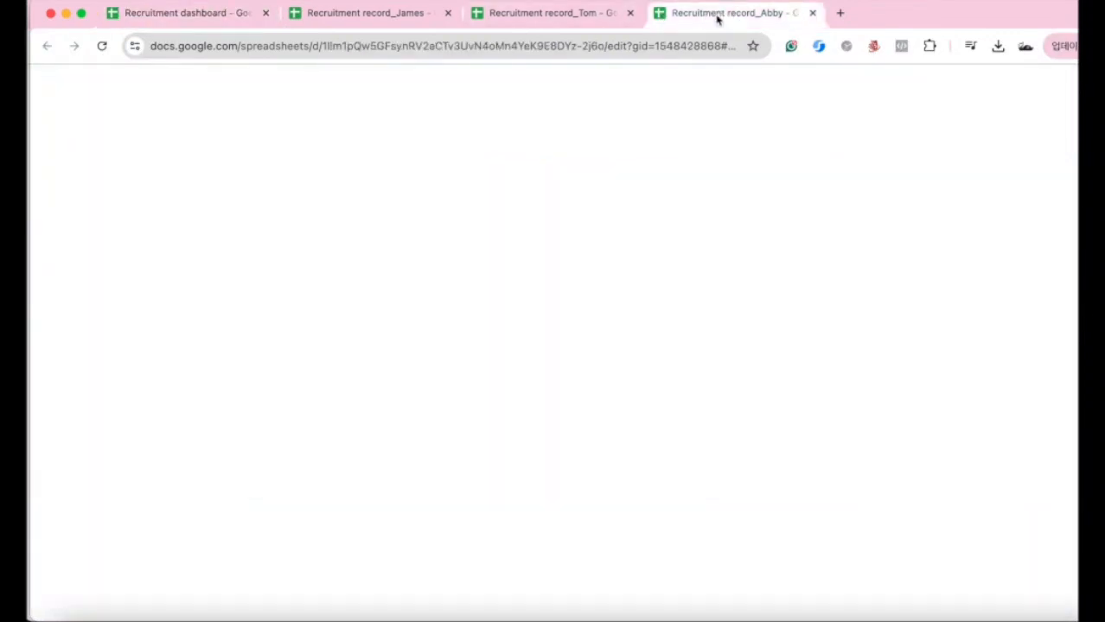
left_click(183, 13)
key("super+v")
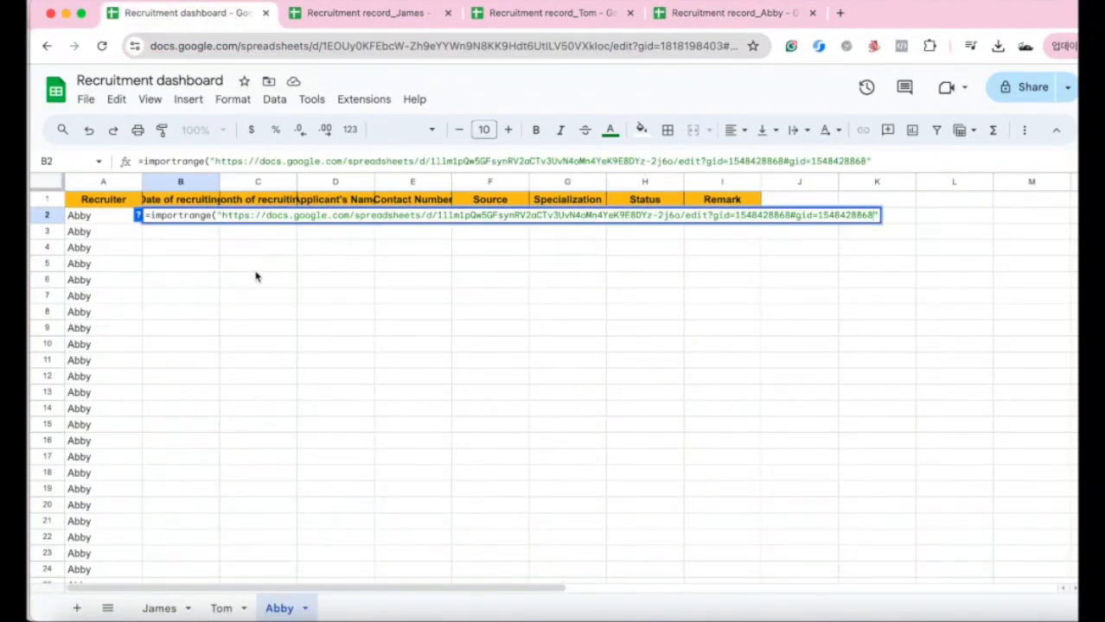
Complete the IMPORTRANGE formula in B2 with the range A2:H of the third recruiter's tab in the record spreadsheet.
type(",\"Abby")
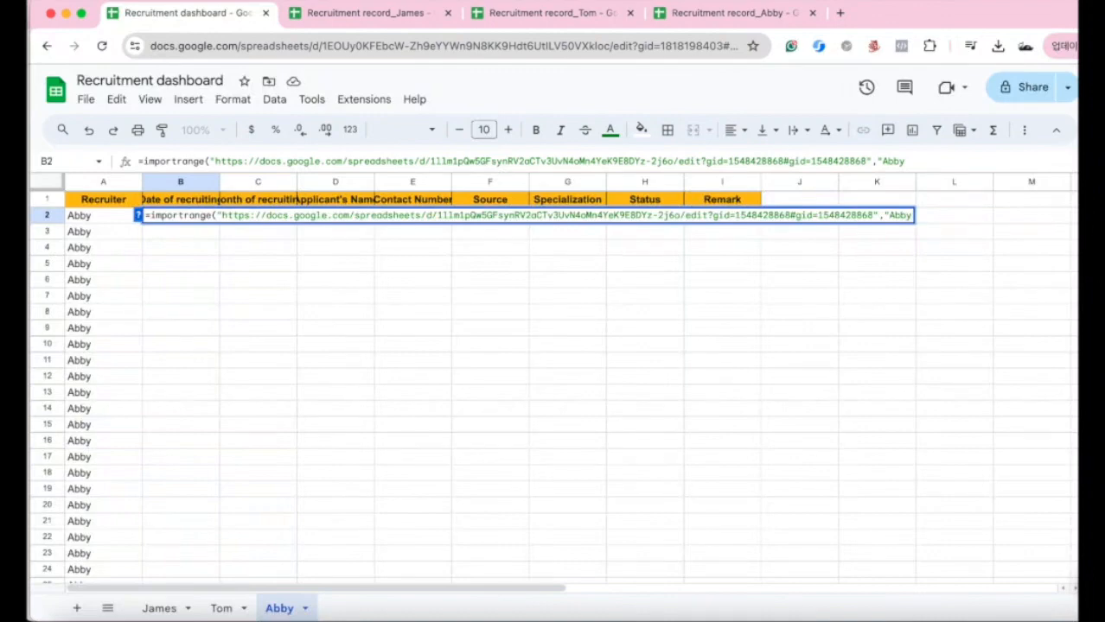
type("!A2:H\")")
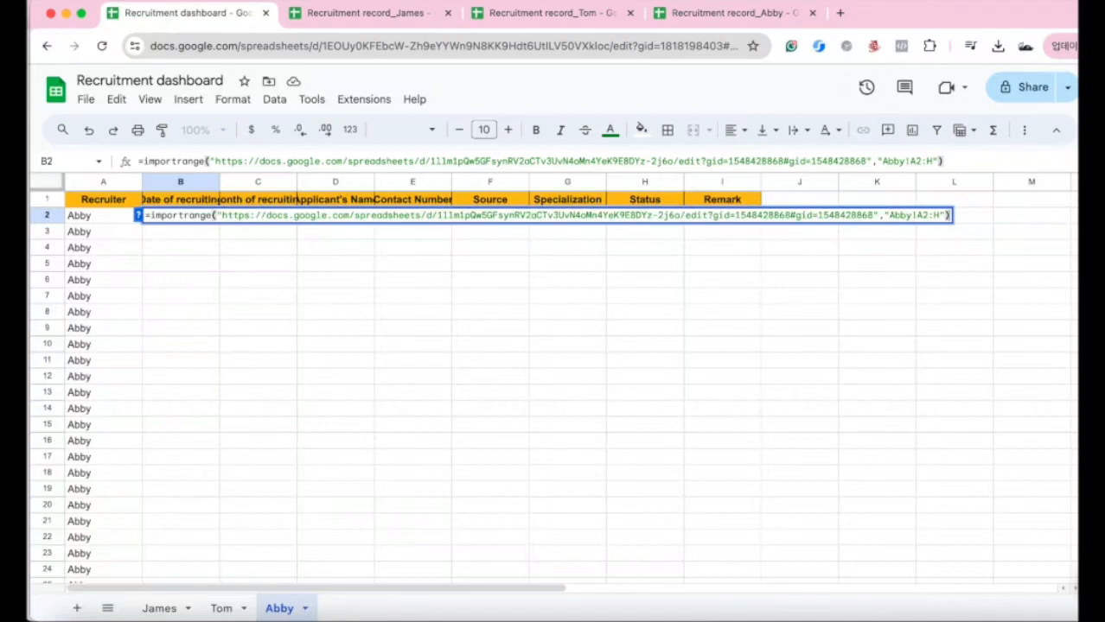
key("Return")
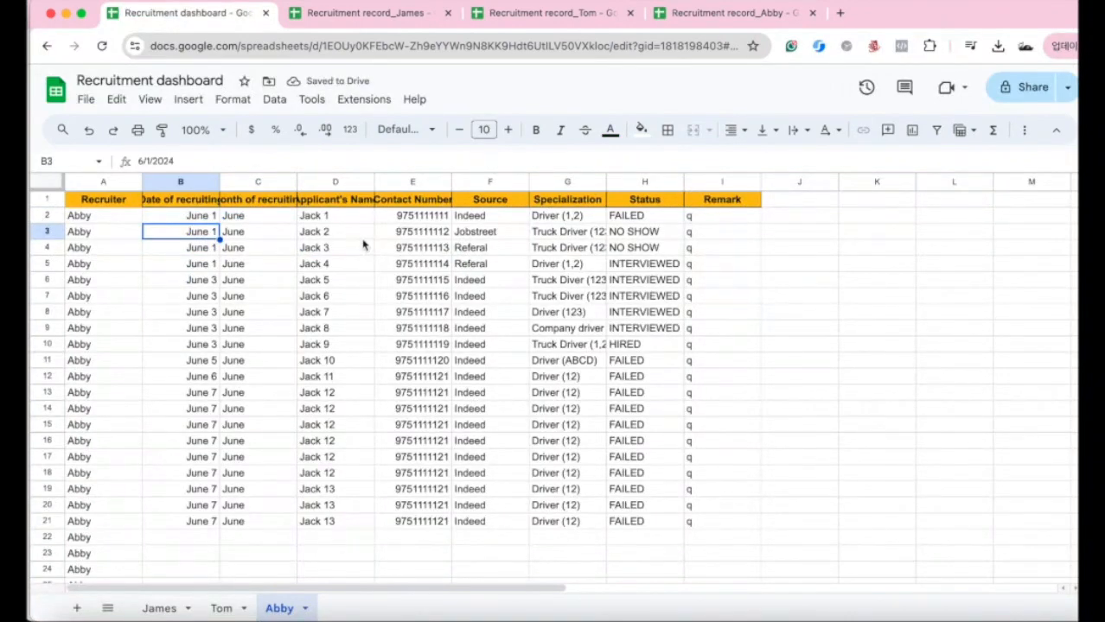
Compare the records imported into the third recruiter's dashboard sheet with the rows in that recruiter's record spreadsheet, down to row 21.
left_click(301, 231)
left_click(335, 329)
left_click(700, 14)
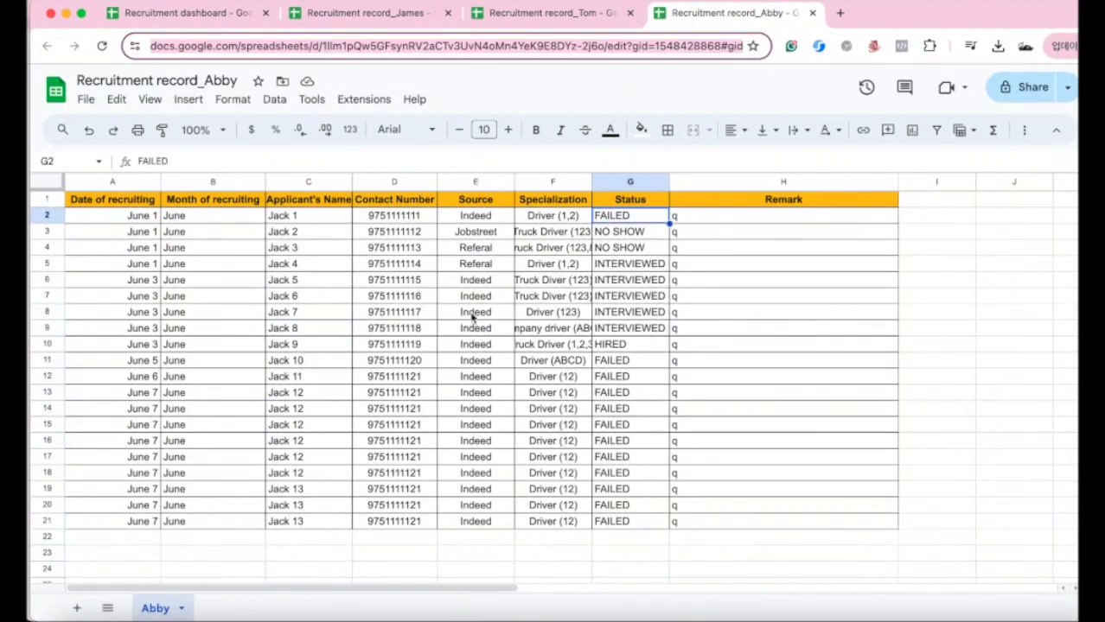
left_click(471, 316)
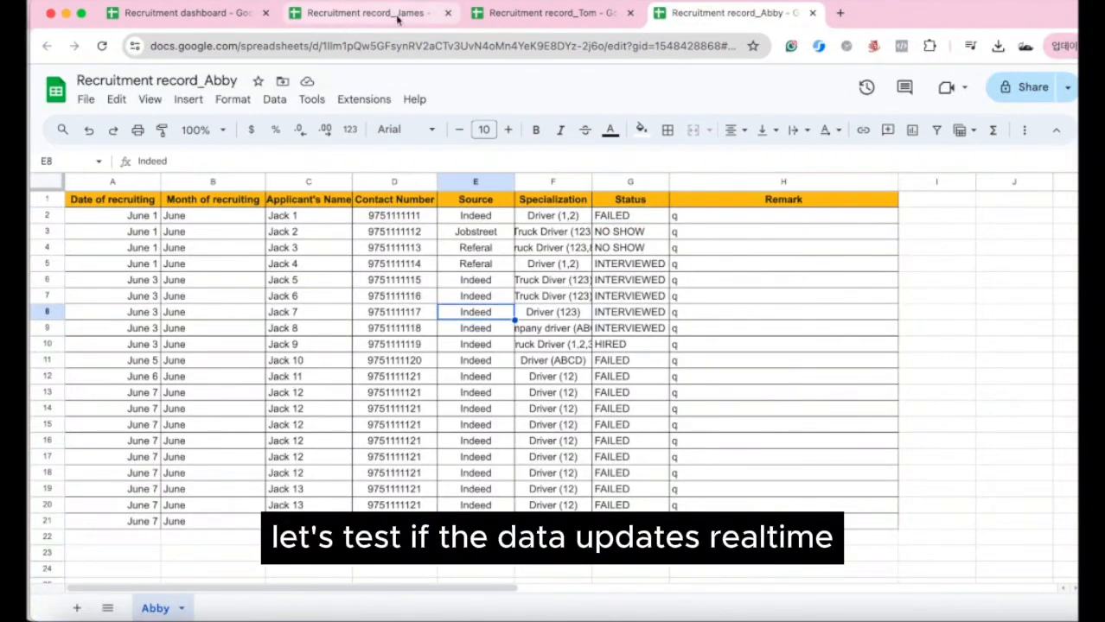
left_click(182, 13)
left_click(276, 456)
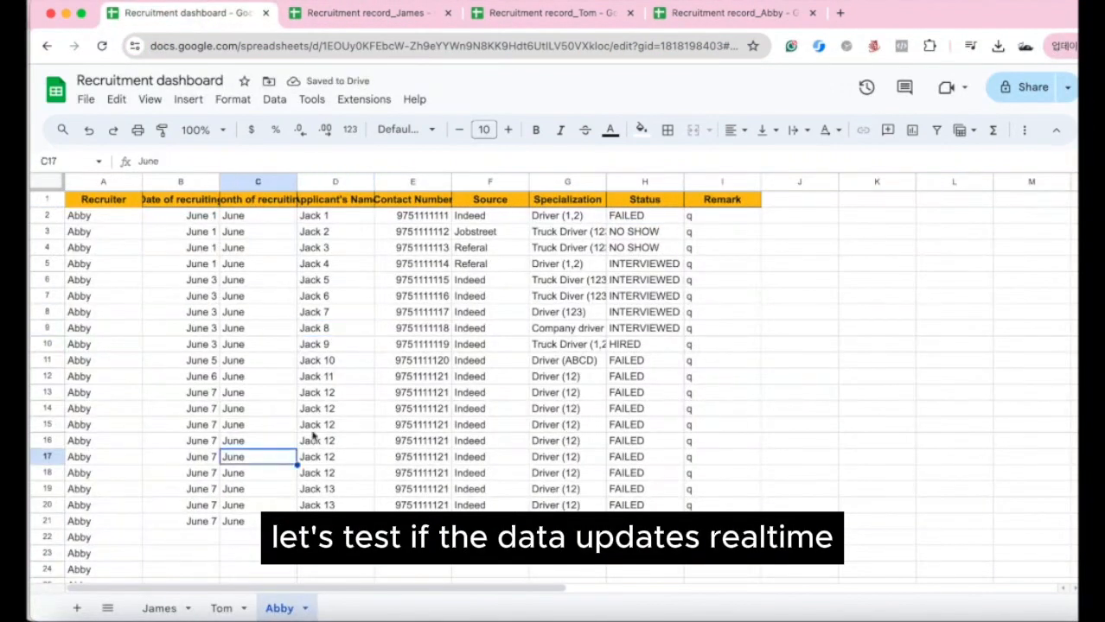
left_click(739, 15)
left_click(312, 518)
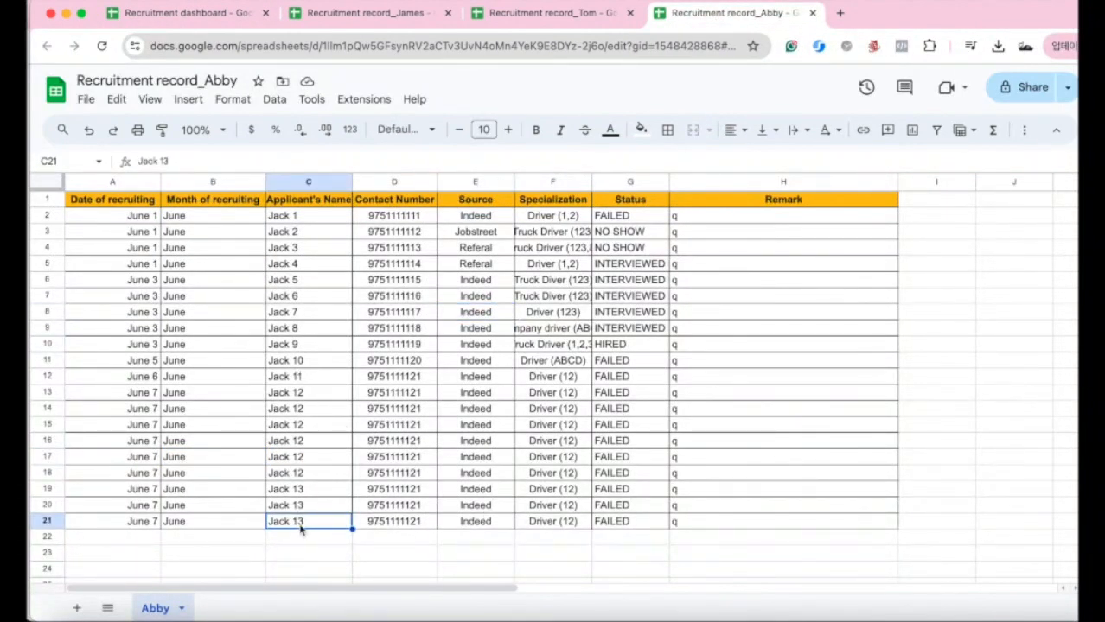
left_click(203, 525)
left_click(390, 520)
scroll(535, 489, "down", 1)
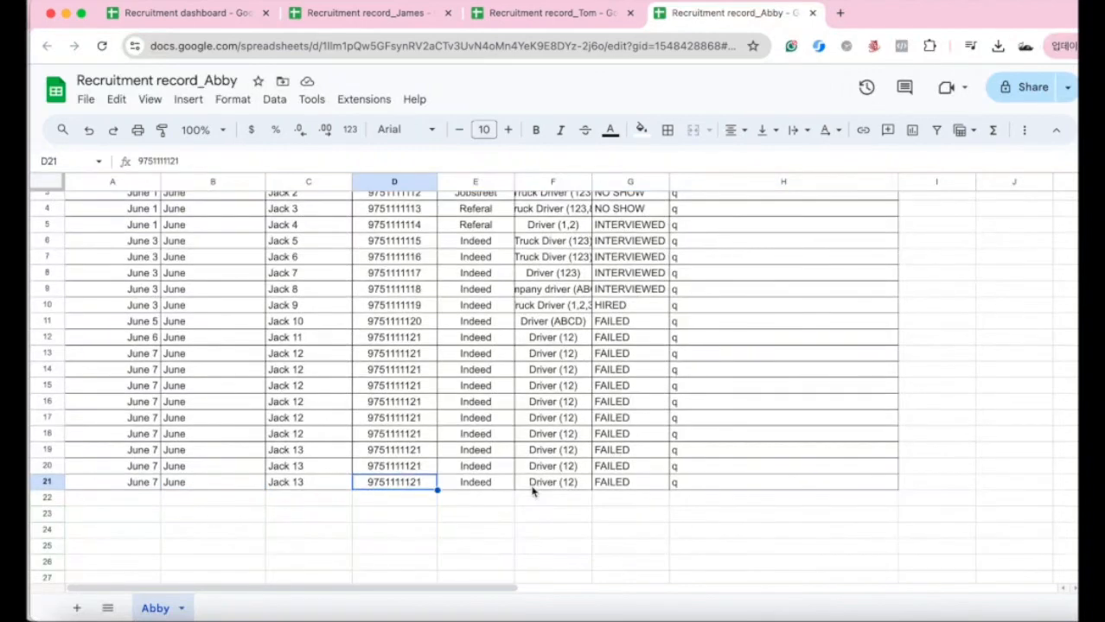
left_click(46, 482)
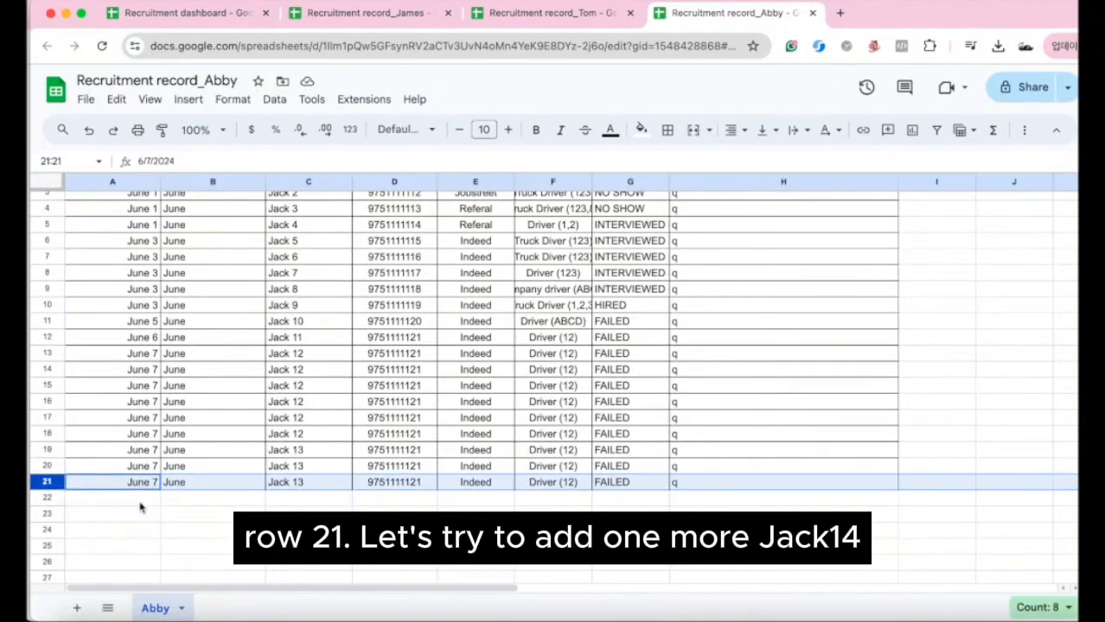
Copy the last record, A21:H21, into row 22 of the third recruiter's record spreadsheet.
left_click(138, 504)
key("Up")
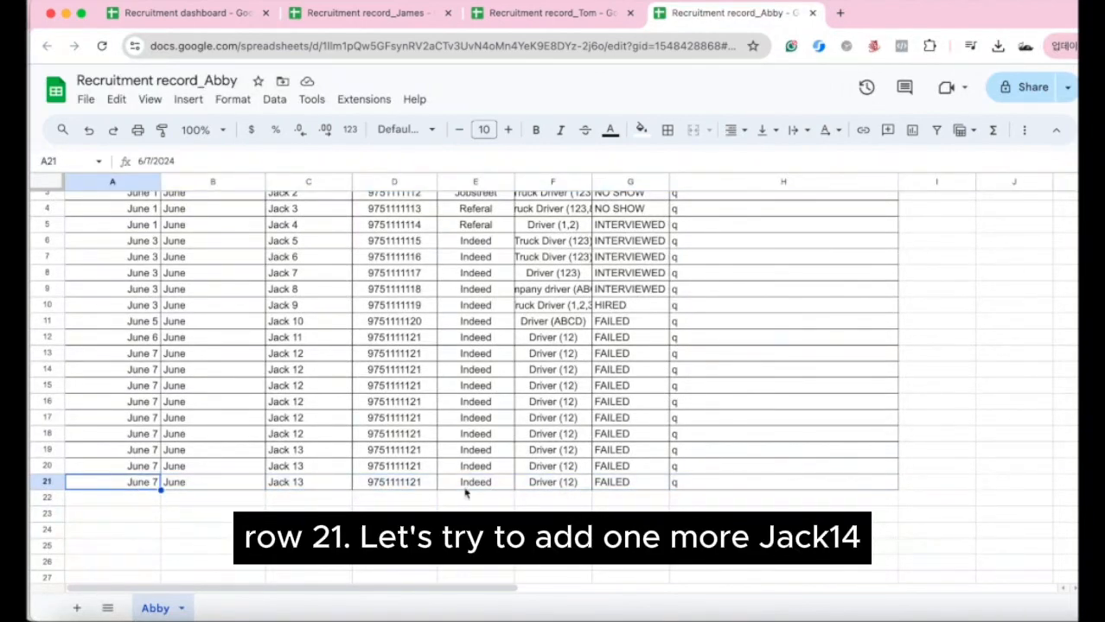
left_click(750, 484, "shift")
key("super+c")
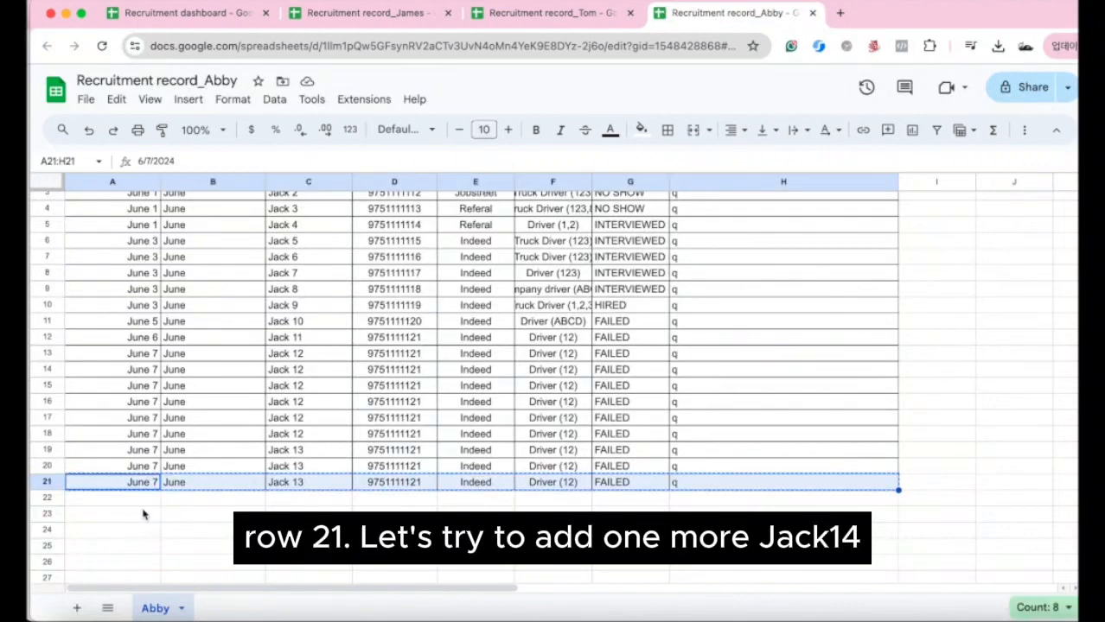
left_click(147, 499)
key("super+v")
Change the number in the applicant's name in C22 to 14.
left_click(301, 500)
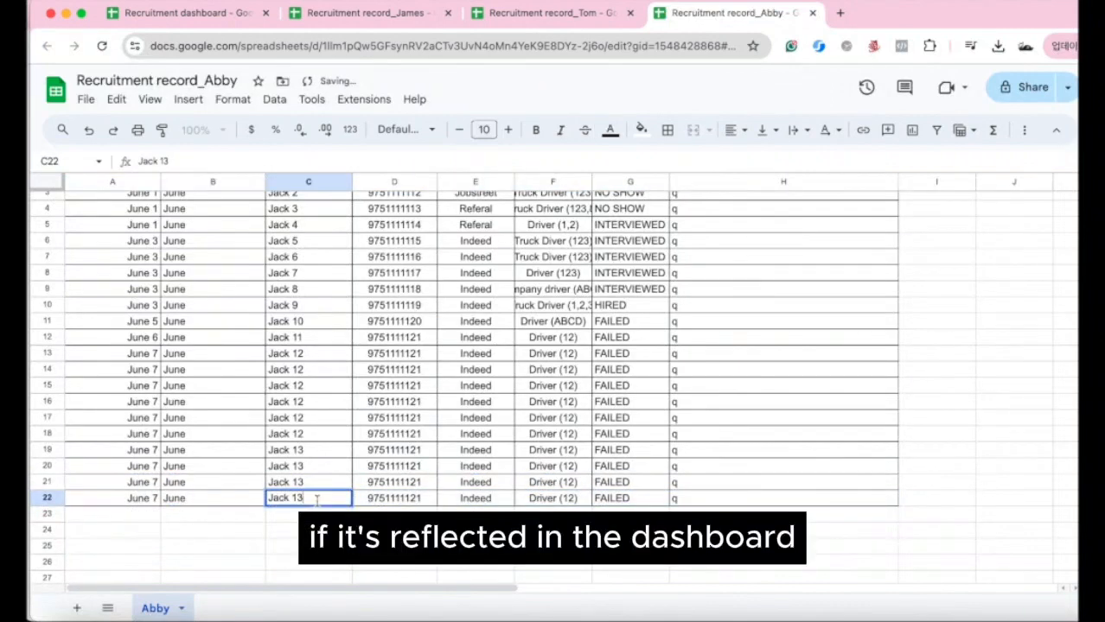
key("BackSpace")
type("4")
key("Return")
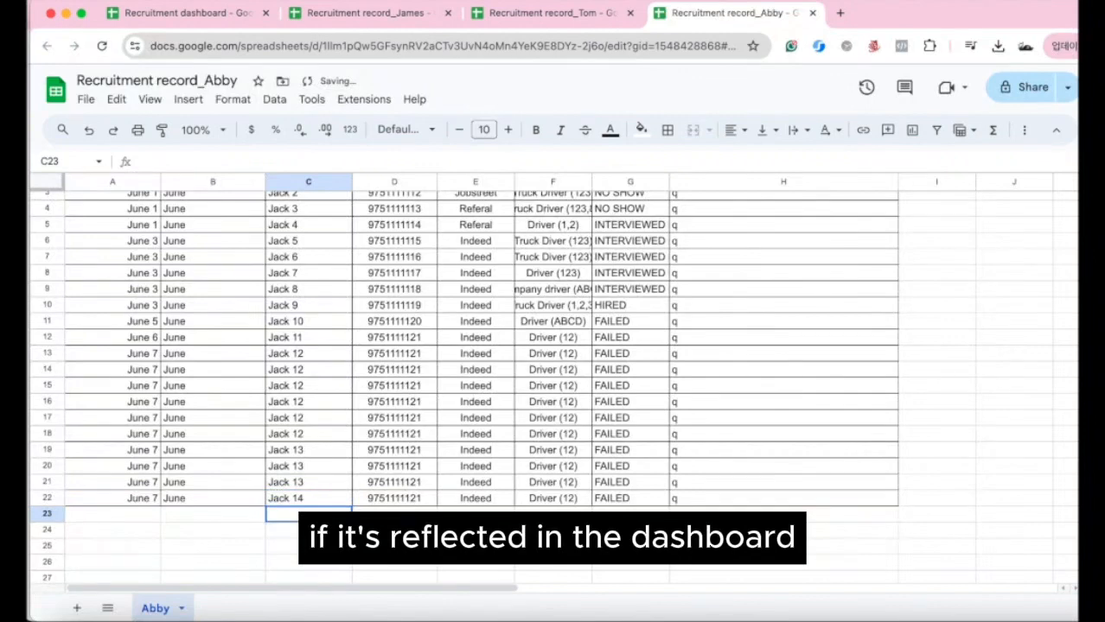
left_click(329, 497)
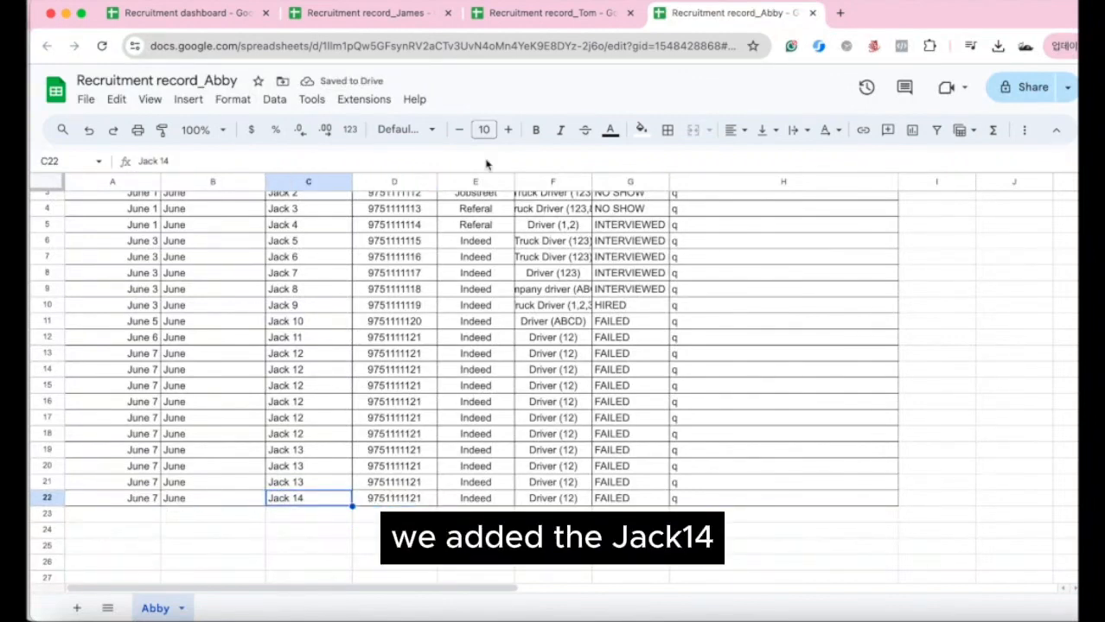
Check the third recruiter's sheet in the recruitment dashboard for the newly added applicant record.
left_click(181, 13)
left_click(336, 537)
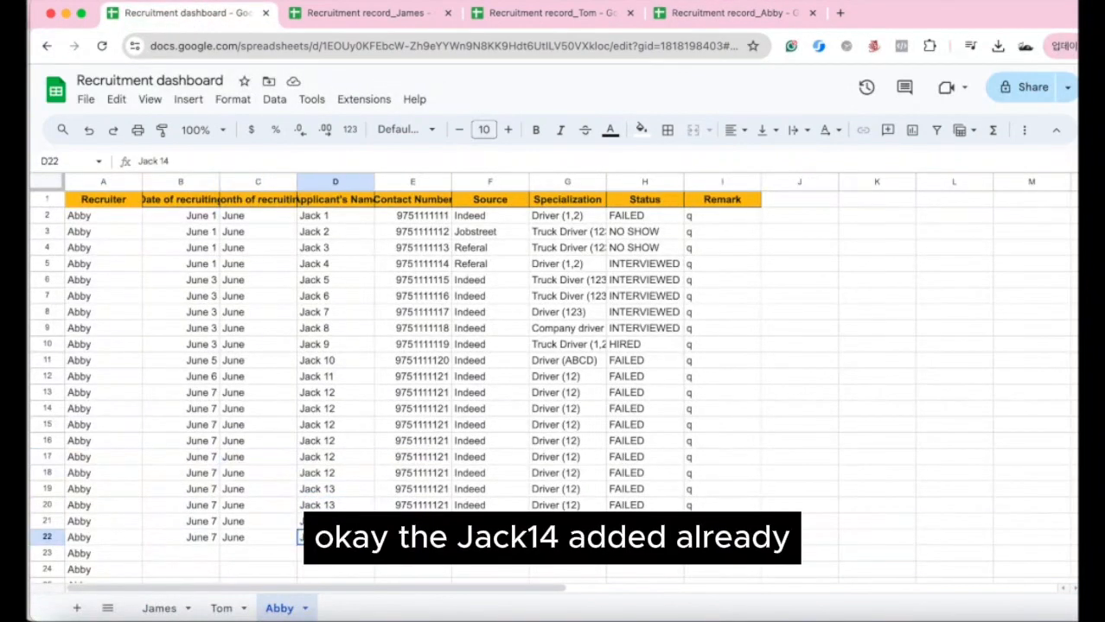
scroll(473, 491, "down", 5)
left_click(357, 363)
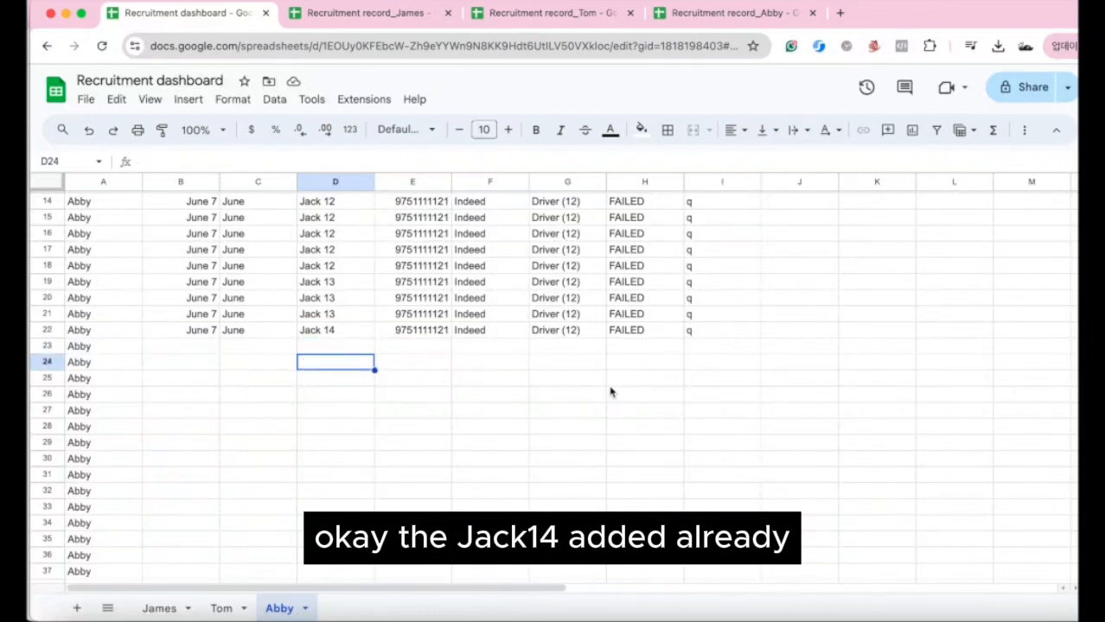
scroll(688, 402, "up", 5)
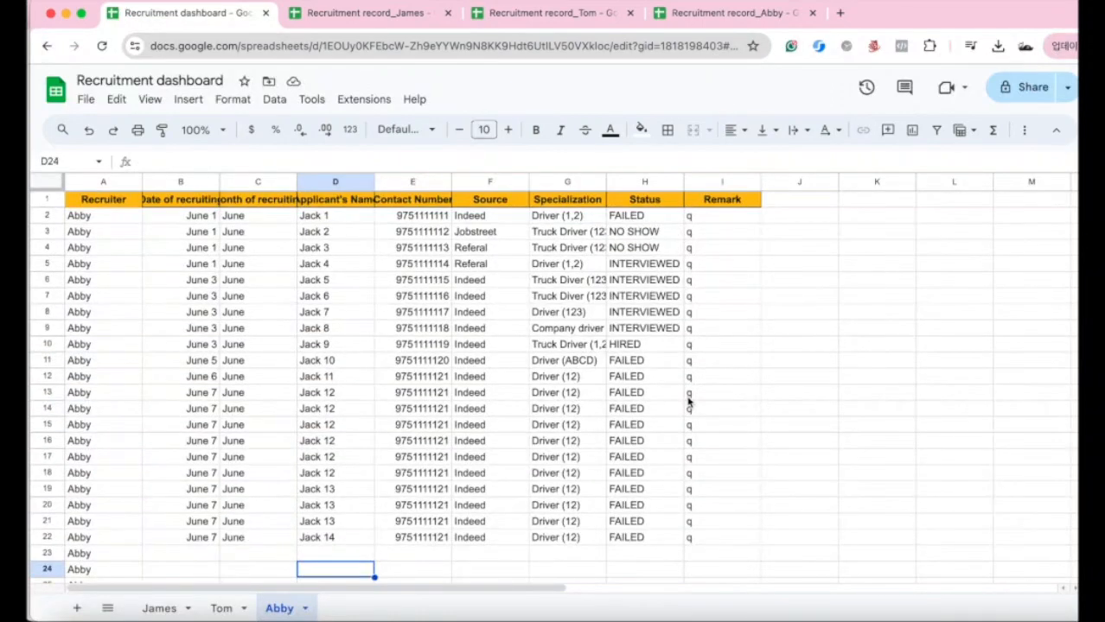
Add a new sheet to the dashboard spreadsheet and name it Team.
left_click(76, 609)
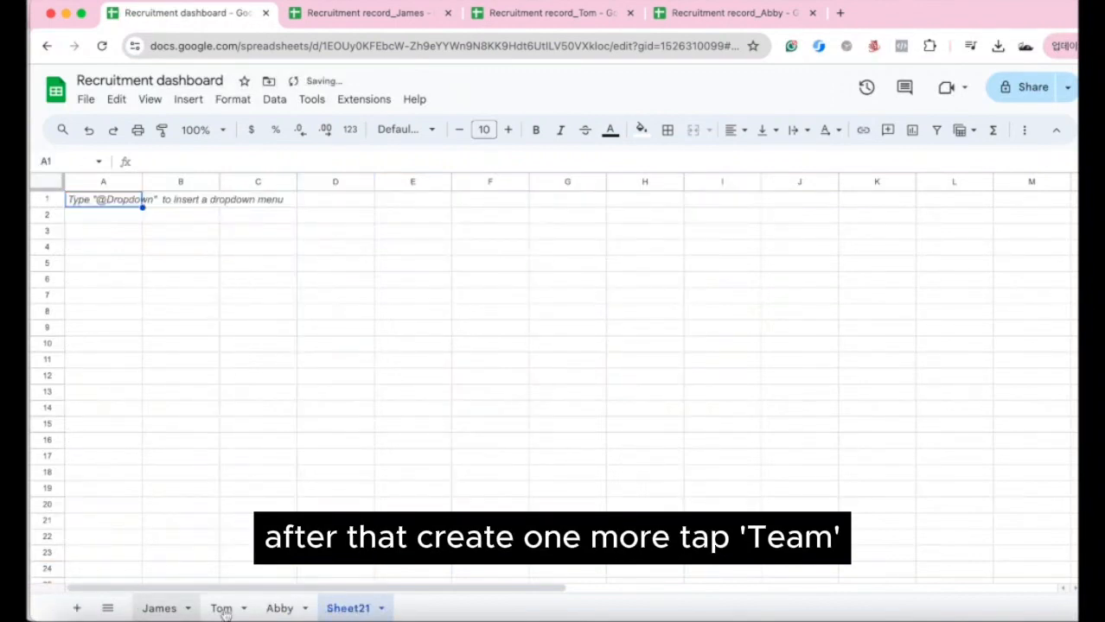
left_click(382, 608)
left_click(394, 419)
type("Team")
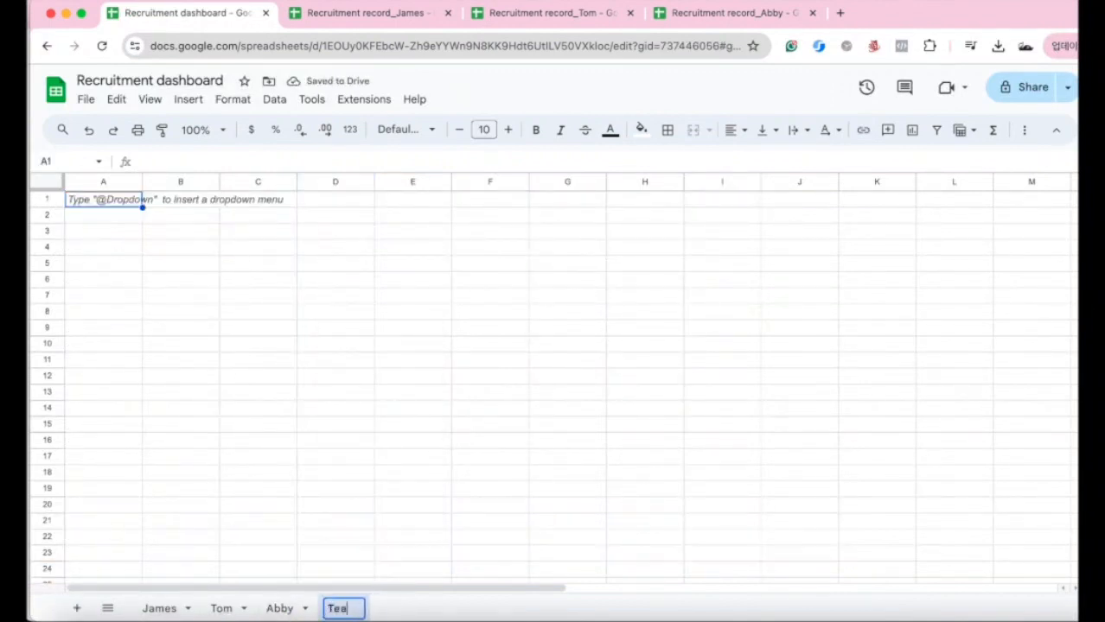
key("Return")
left_click(385, 329)
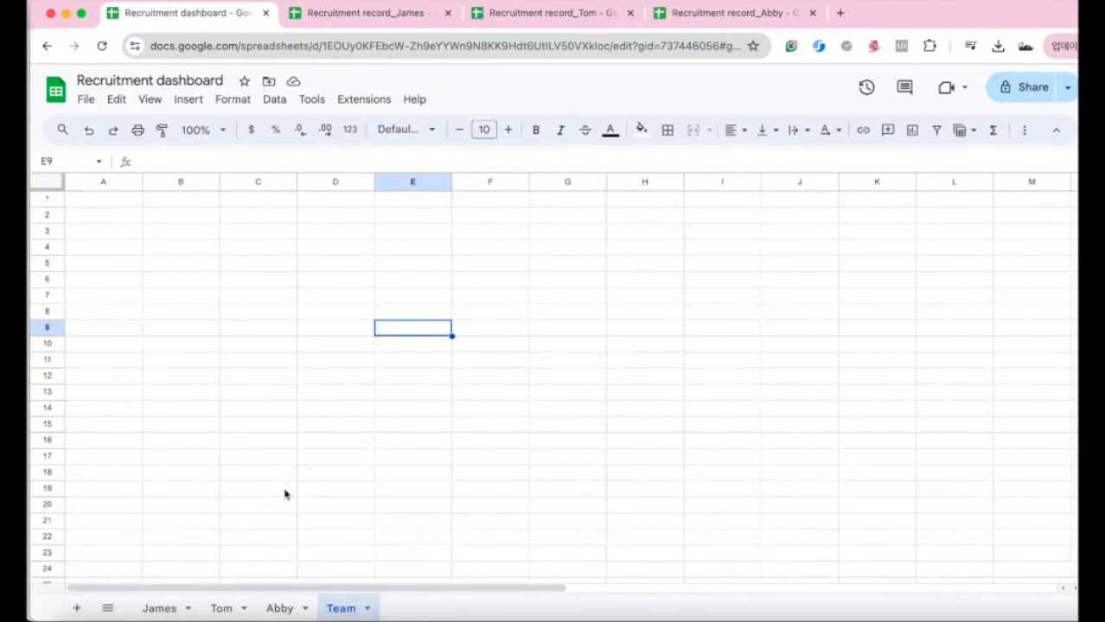
Copy the header row A1:I1 from the first recruiter's sheet into row 1 of the Team sheet.
left_click(159, 611)
left_click(125, 208)
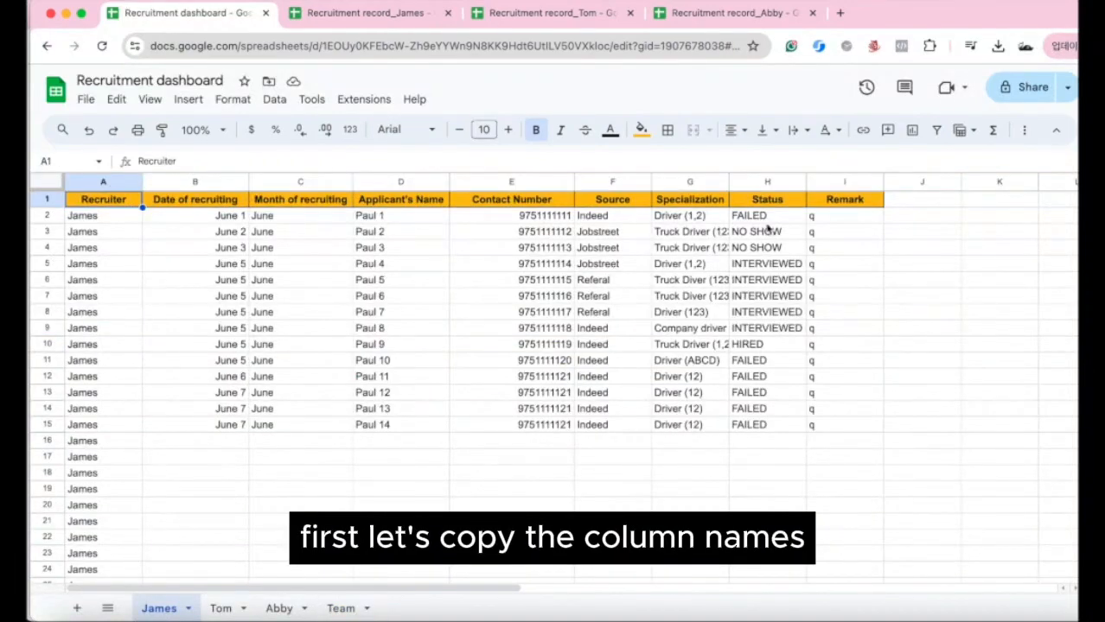
left_click(851, 204, "shift")
key("ctrl+c")
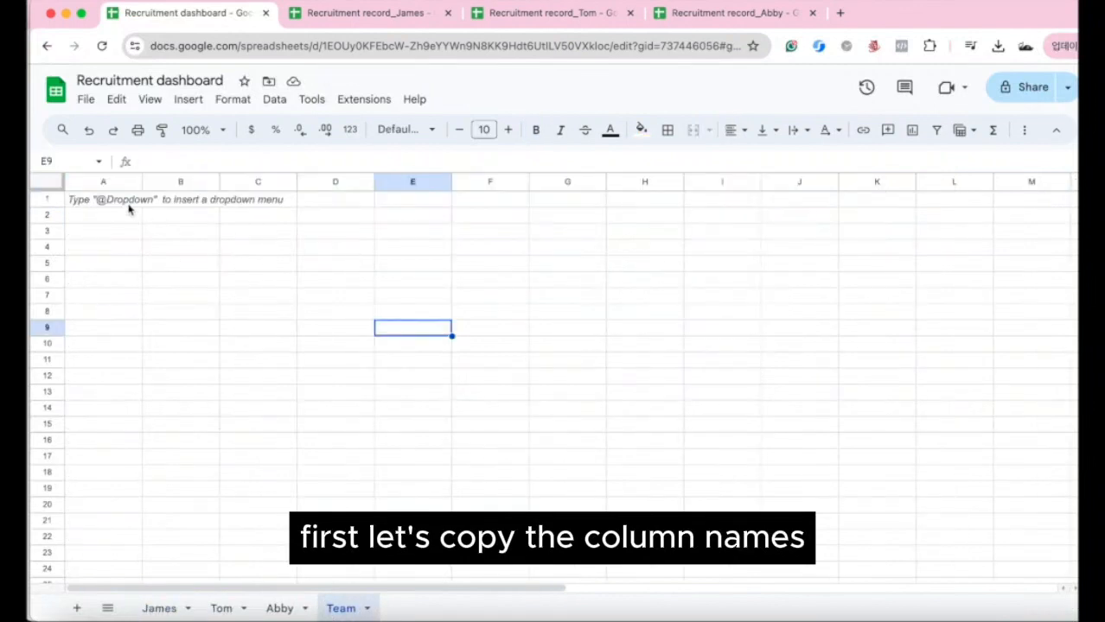
left_click(126, 204)
key("ctrl+v")
left_click(208, 299)
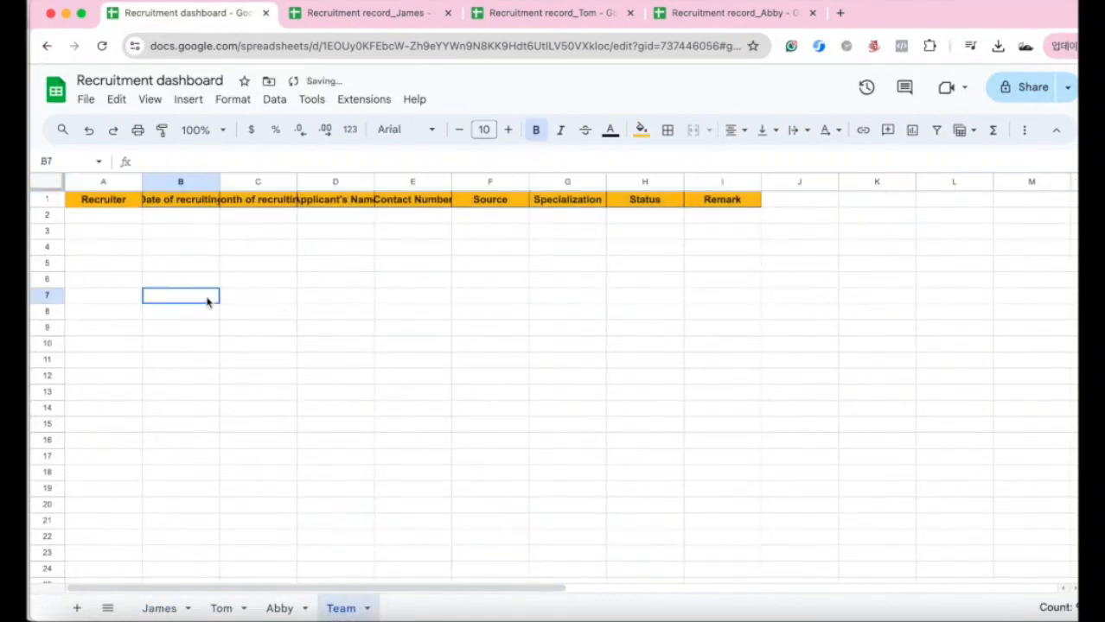
Start a QUERY formula in A2 of the Team sheet with range A2:I of the first recruiter's sheet opening a curly-brace array.
left_click(111, 219)
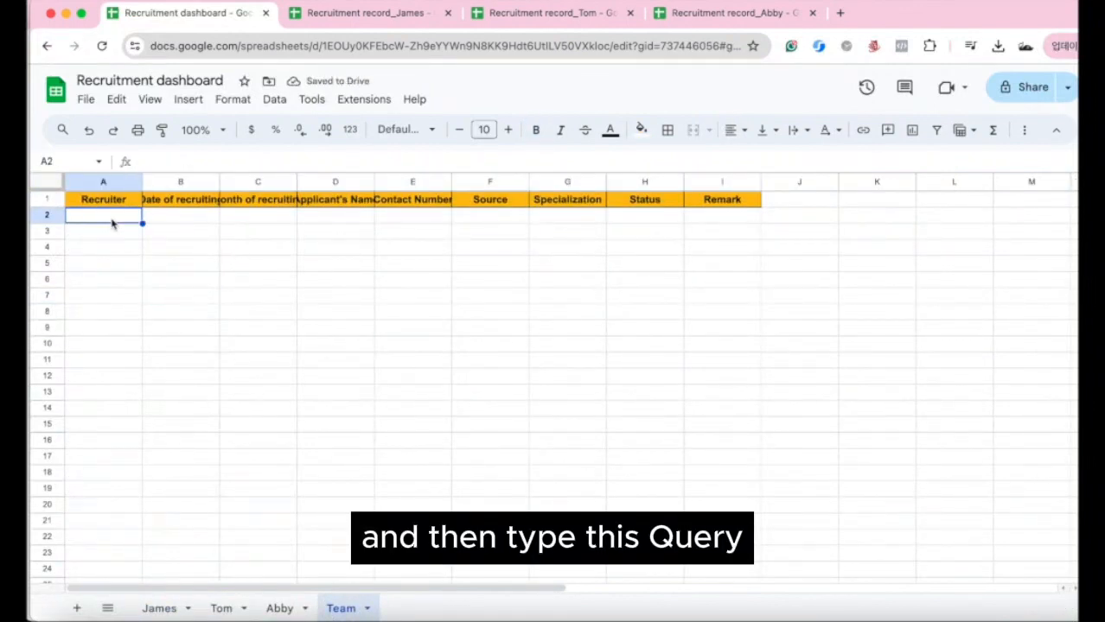
type("=query")
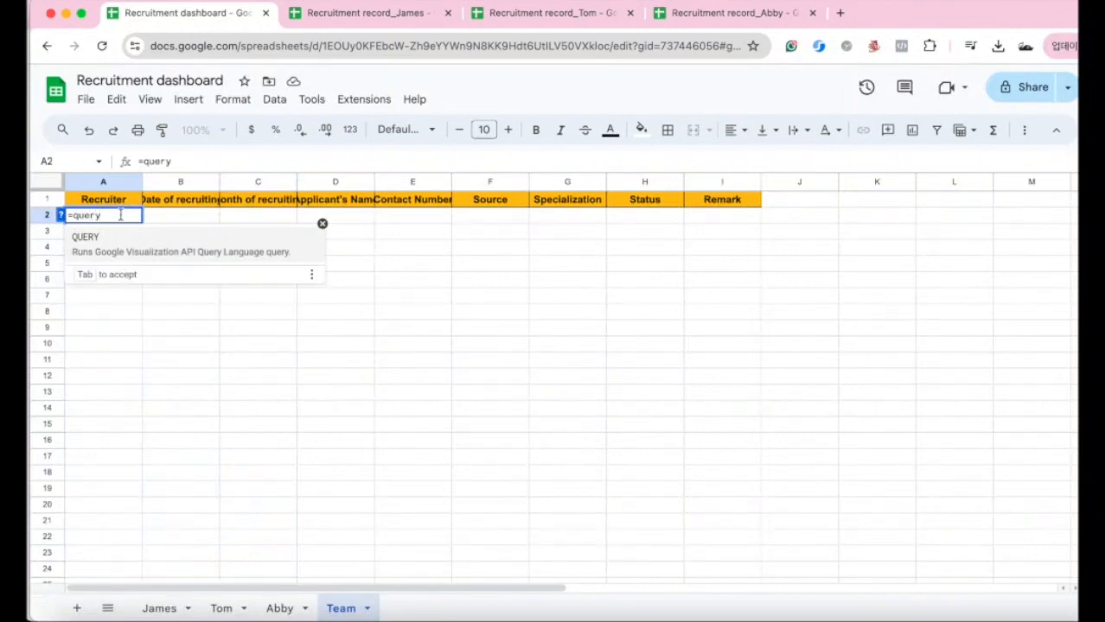
type("(")
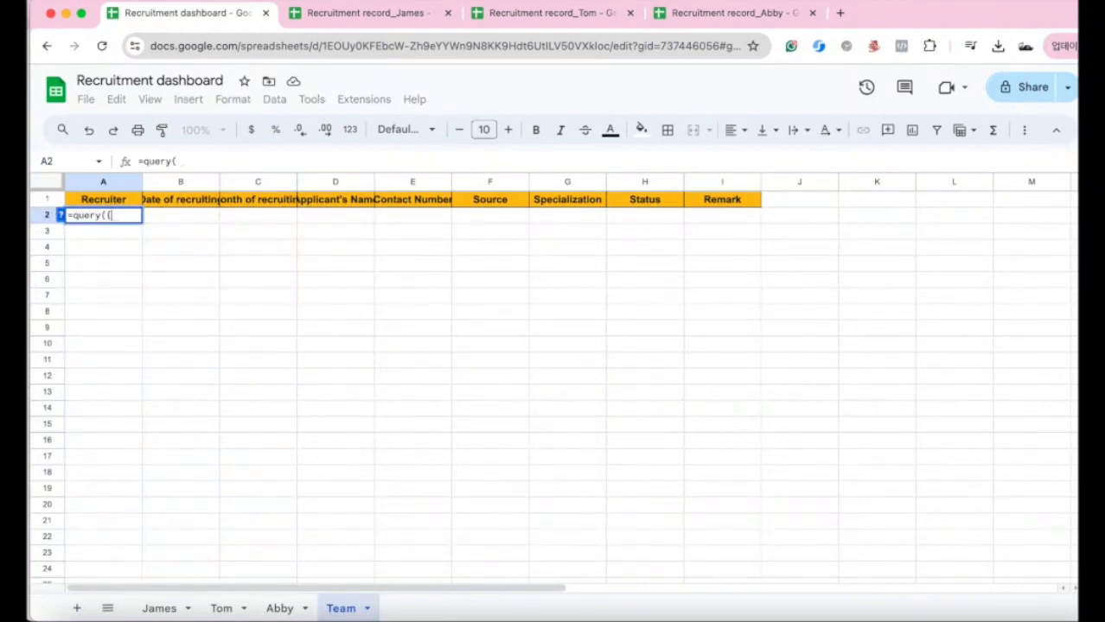
type("{James!")
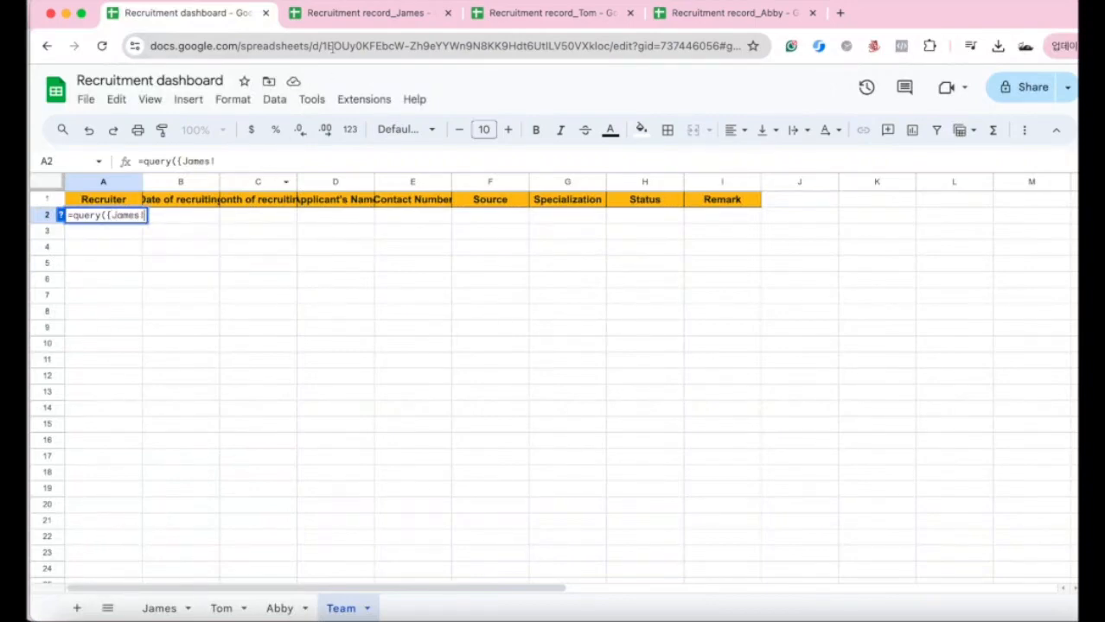
left_click(341, 14)
left_click(224, 16)
left_click(161, 608)
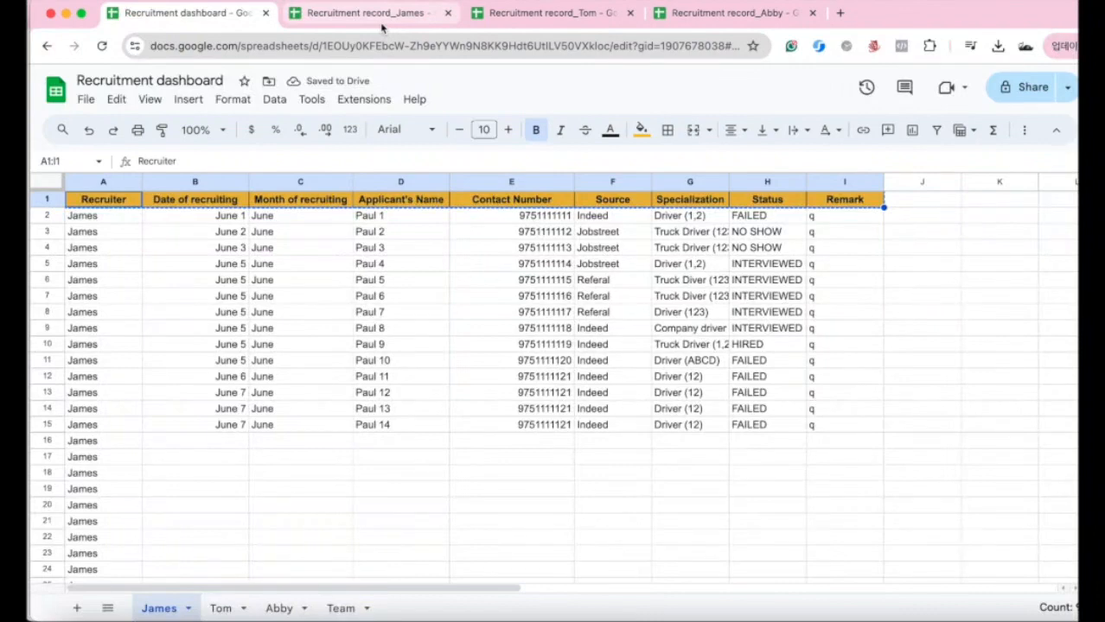
left_click(340, 608)
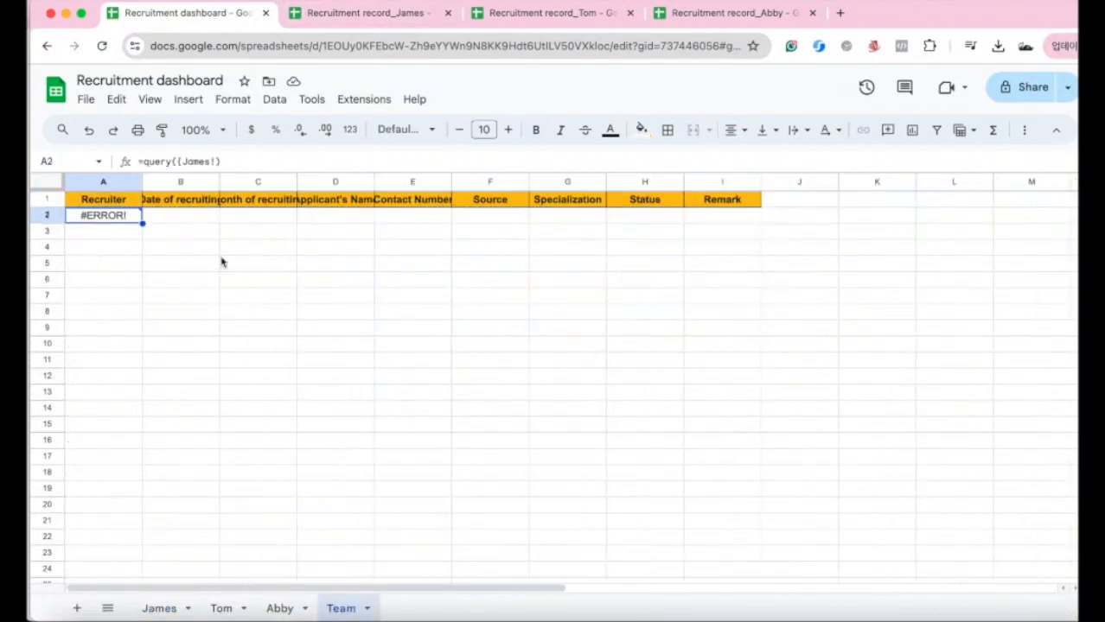
left_click(216, 161)
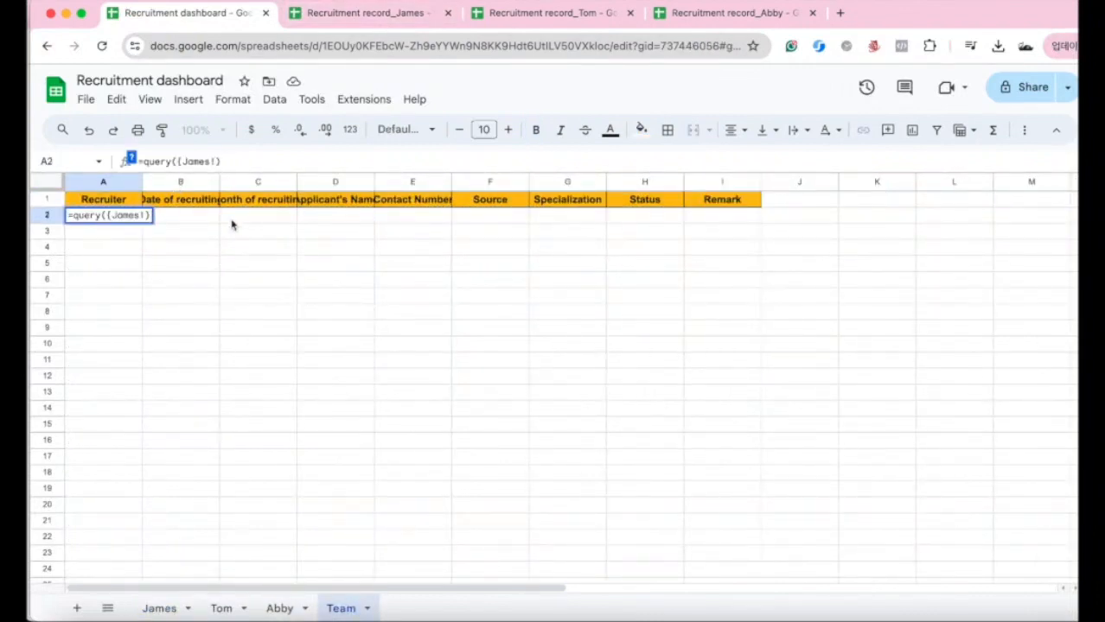
type("A2:")
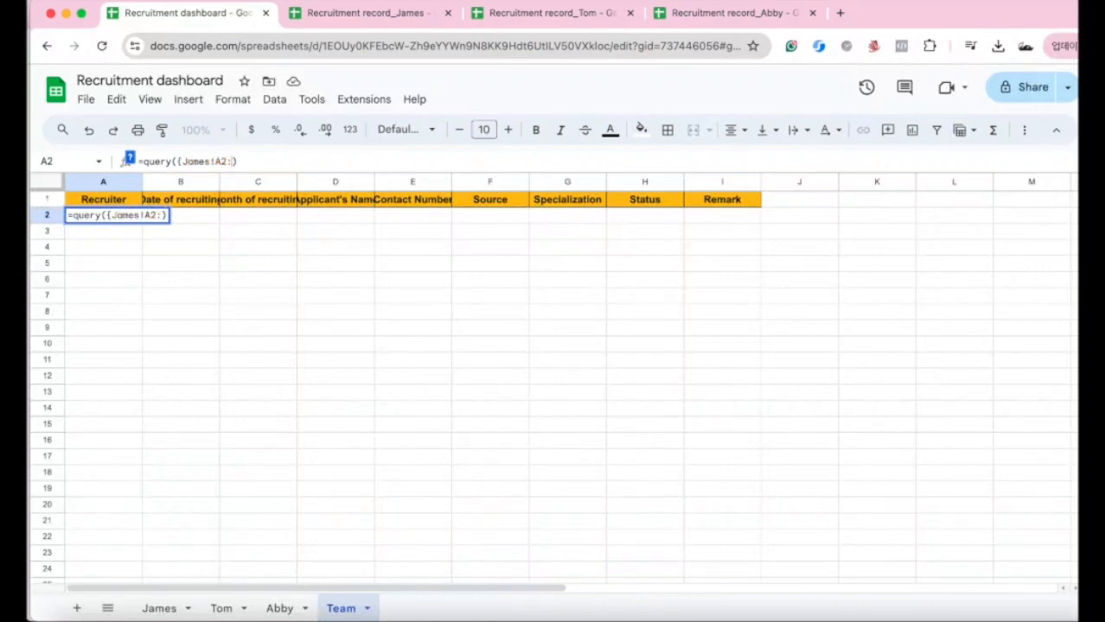
type("I")
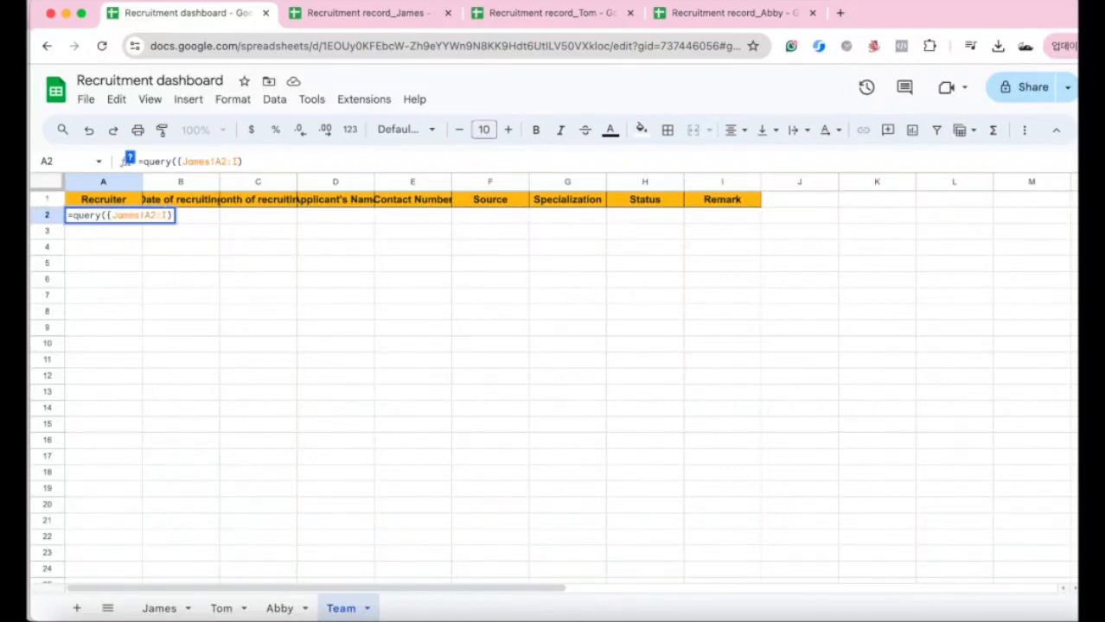
Append range A2:I of the second and third recruiters' sheets to the query's array, separated by semicolons.
type(";")
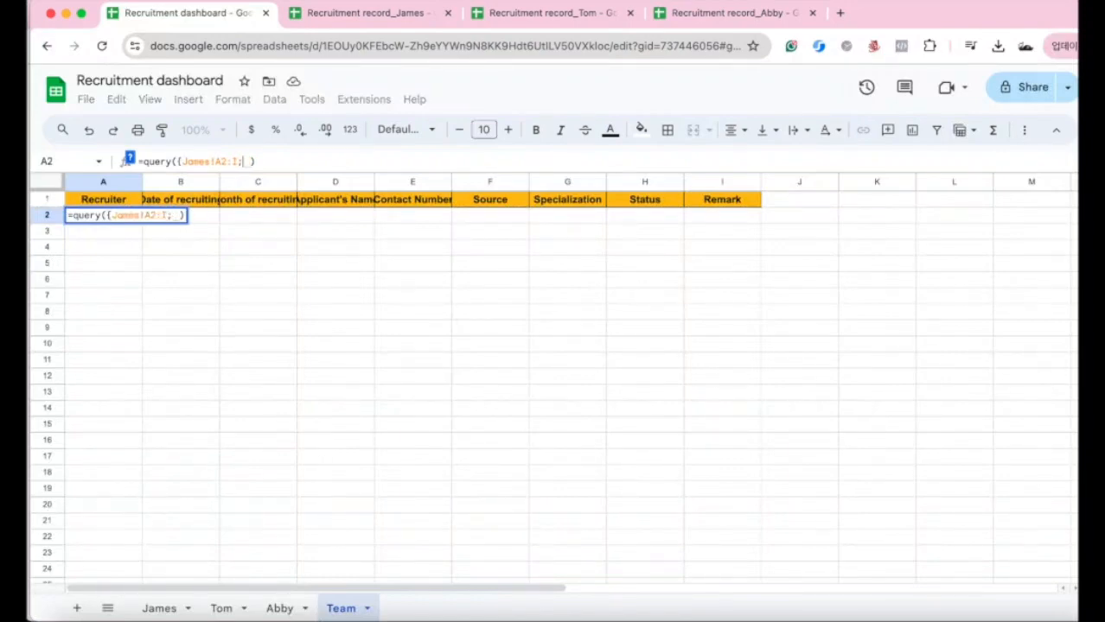
type("Tom")
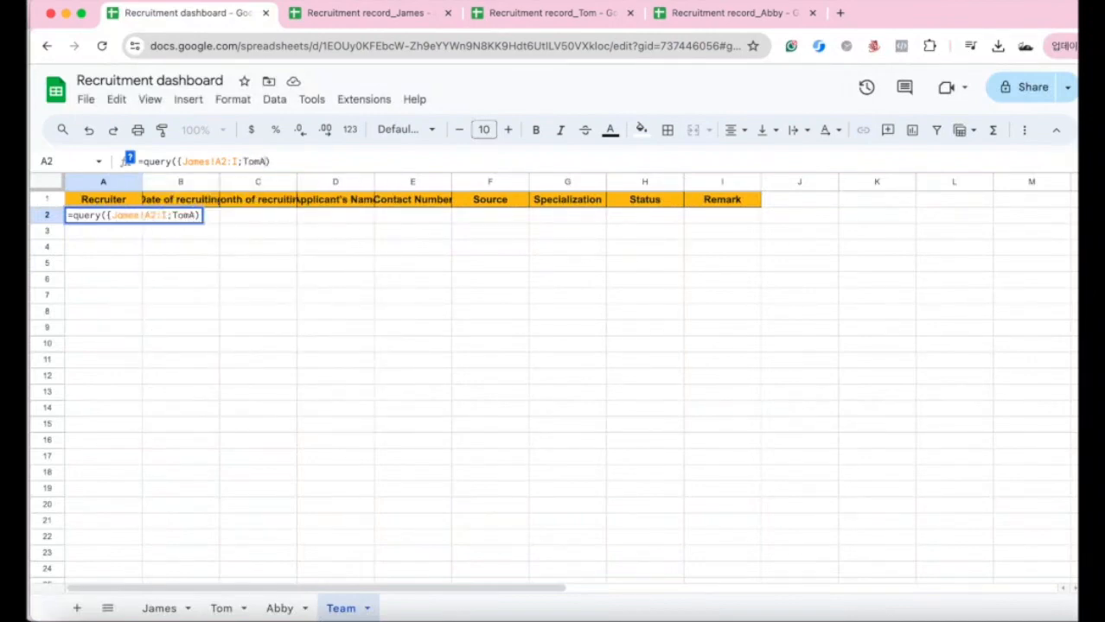
type("!A2:I")
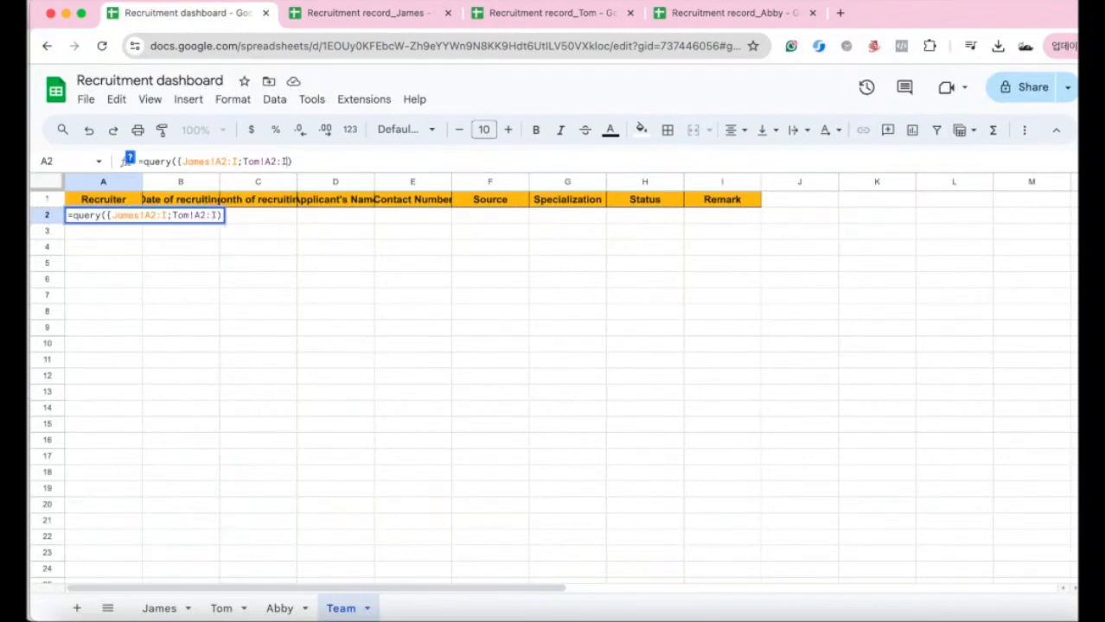
type(";")
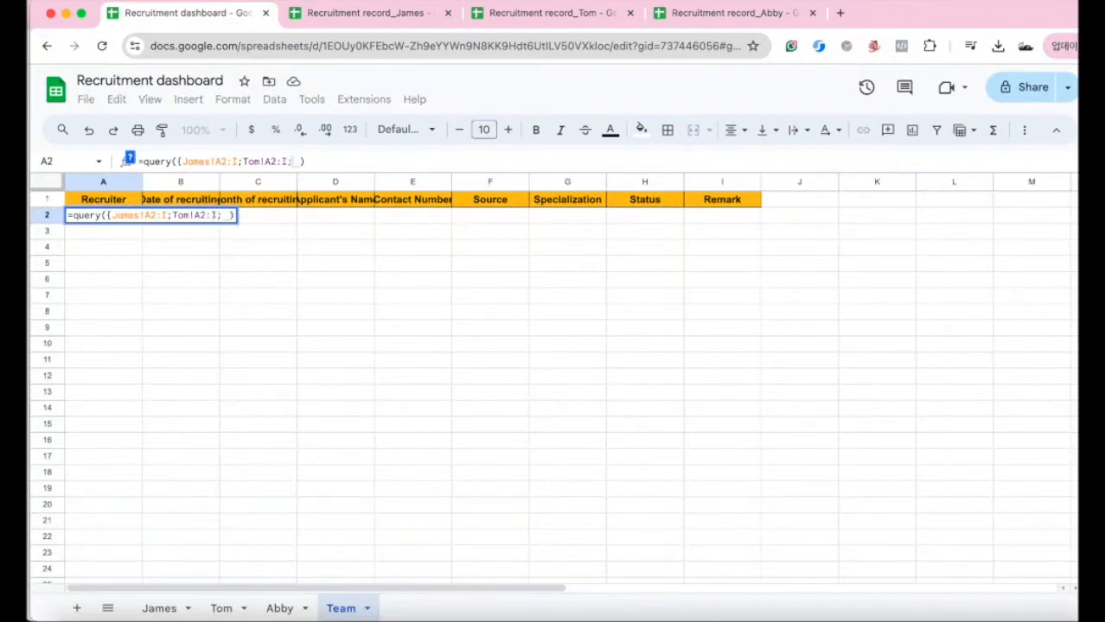
type("Abby!")
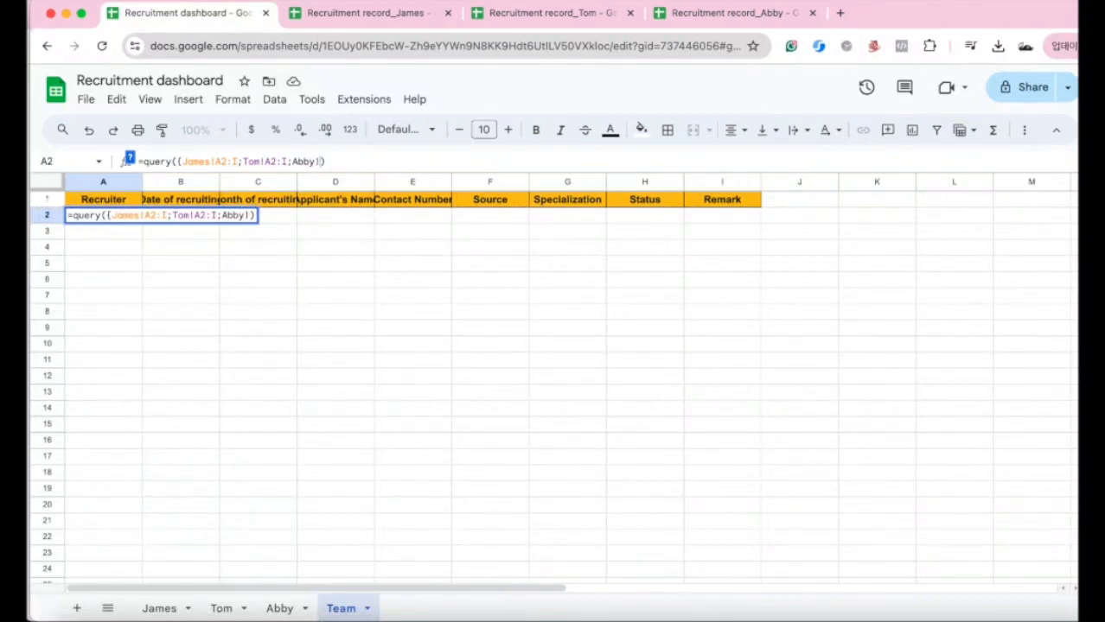
key("BackSpace")
key("BackSpace")
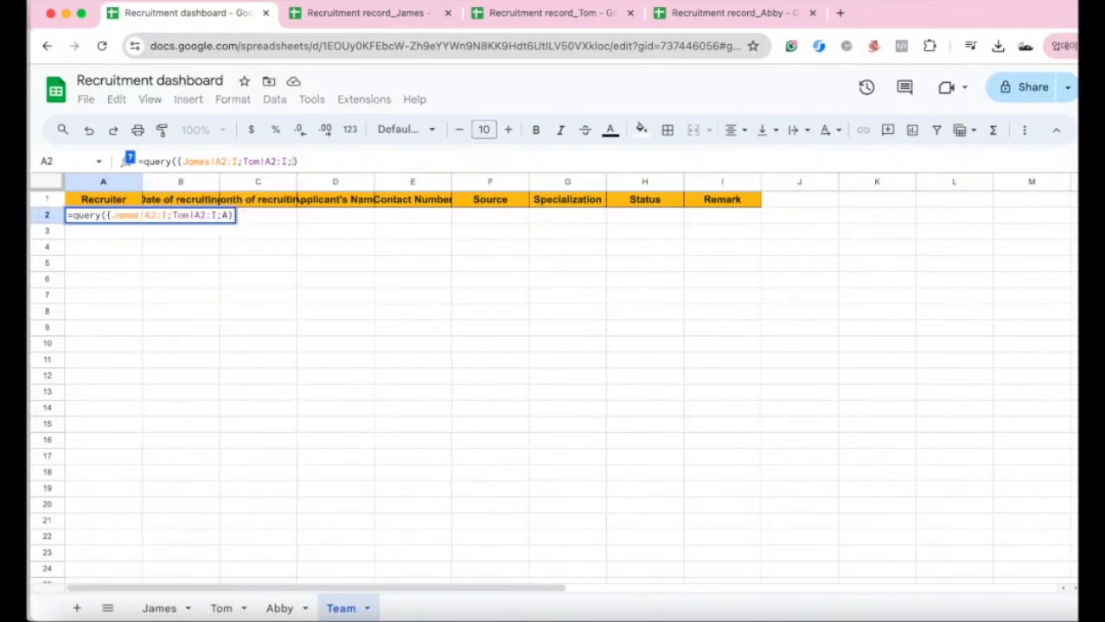
type("y!A")
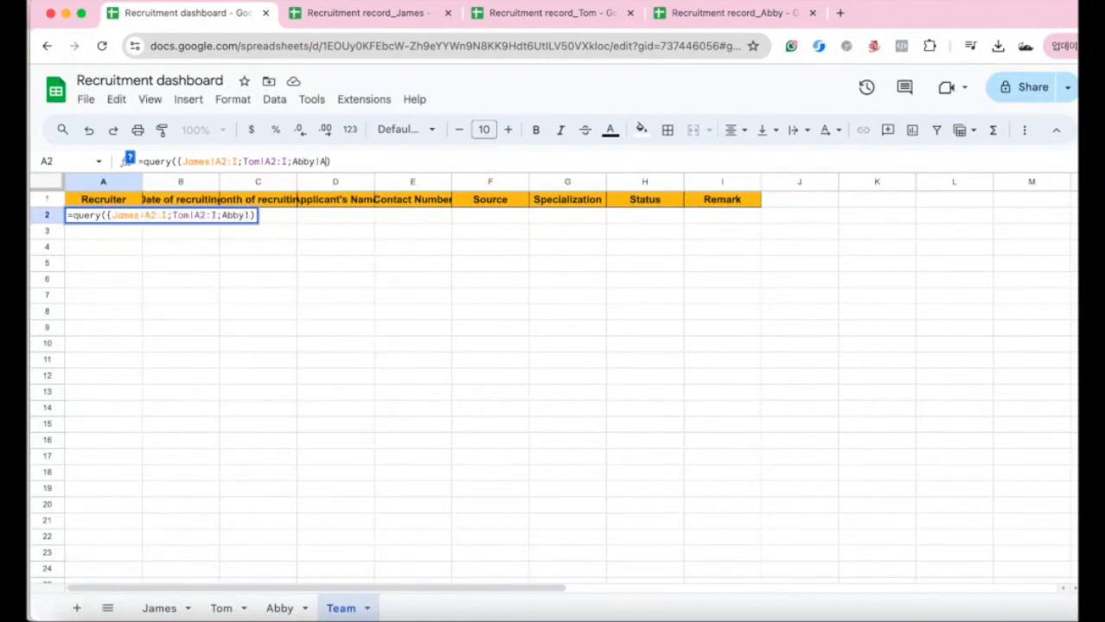
type("2:I")
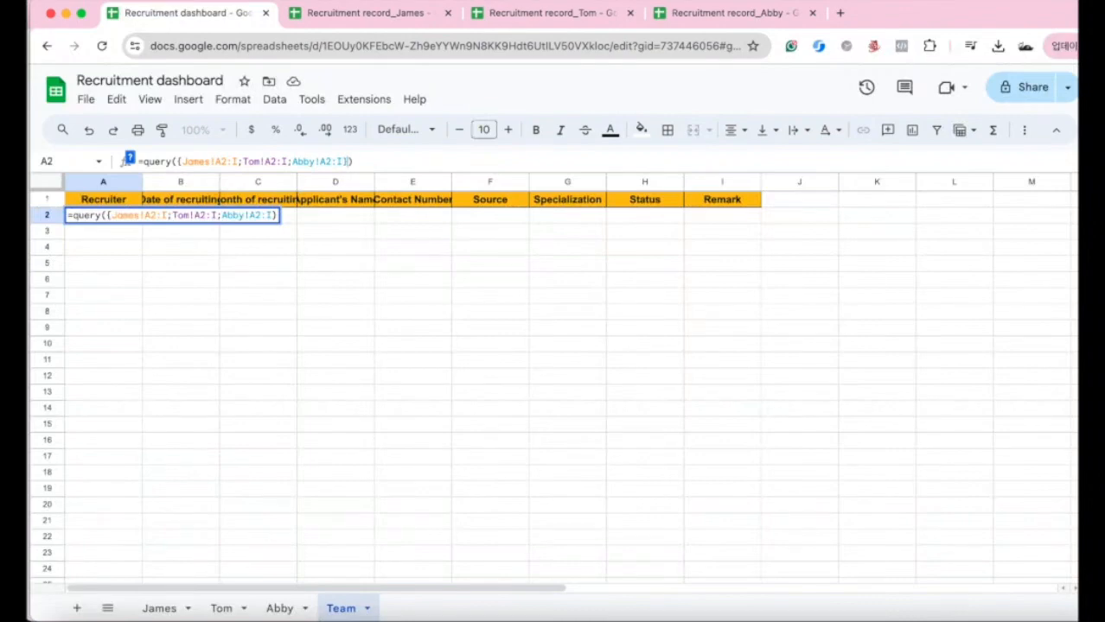
Complete the QUERY formula with the condition "select * where Col2 is not null" and a header argument of 0.
type(", ")
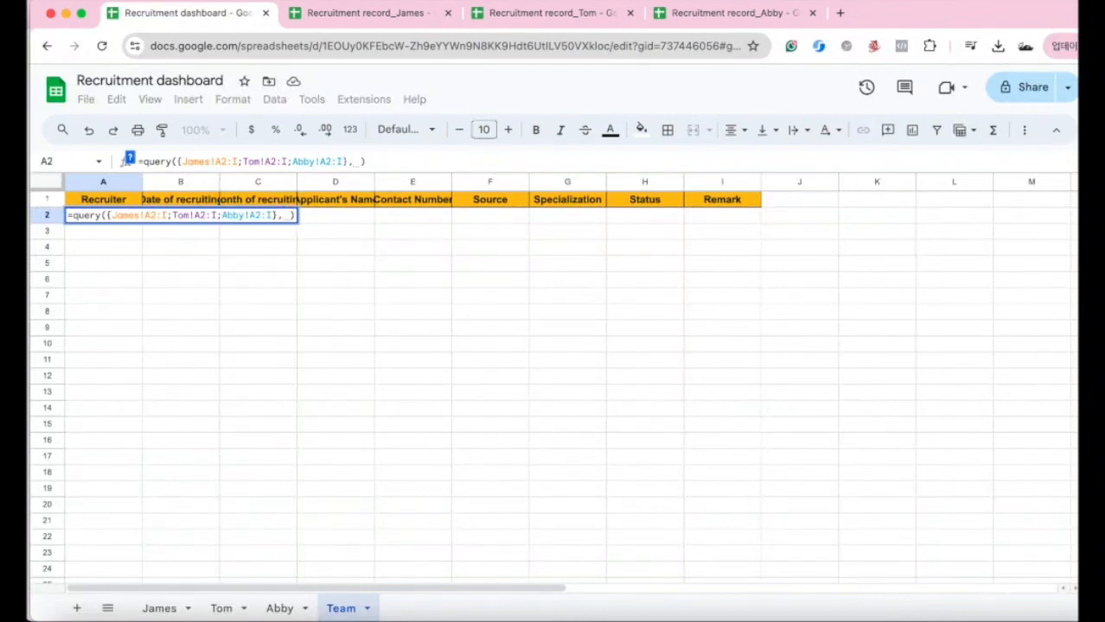
type("\"")
type("select *")
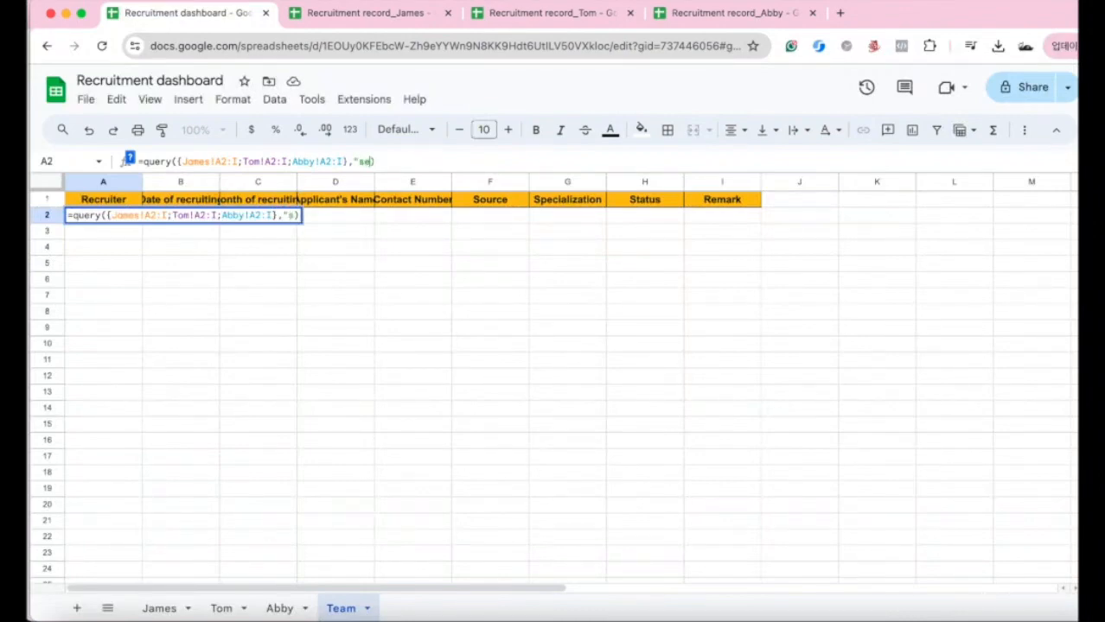
type(" where Col")
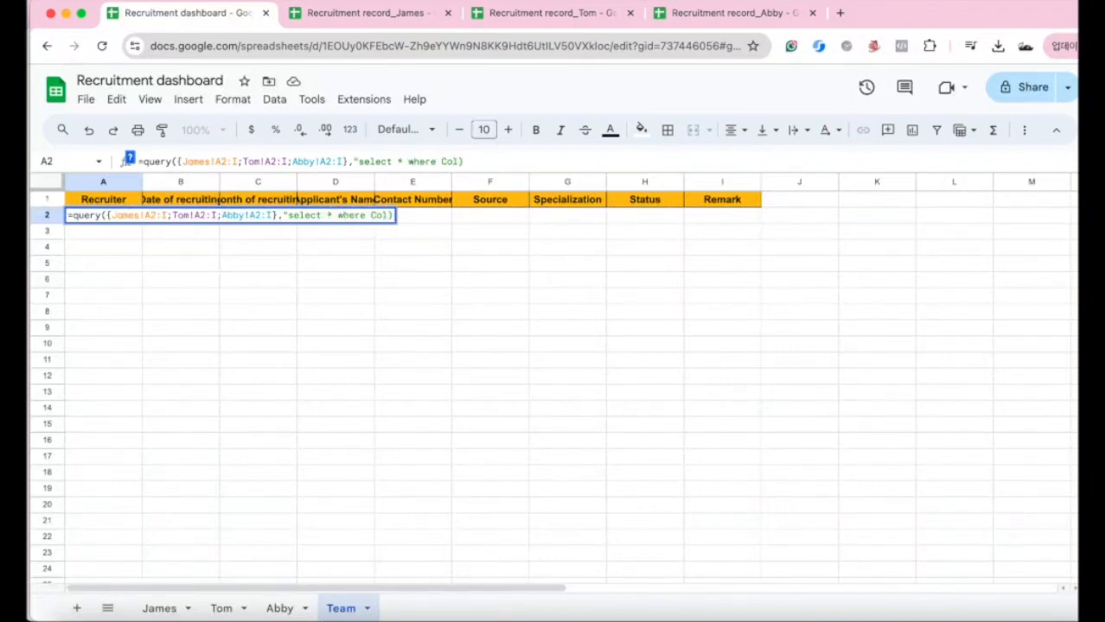
type("2 is not null")
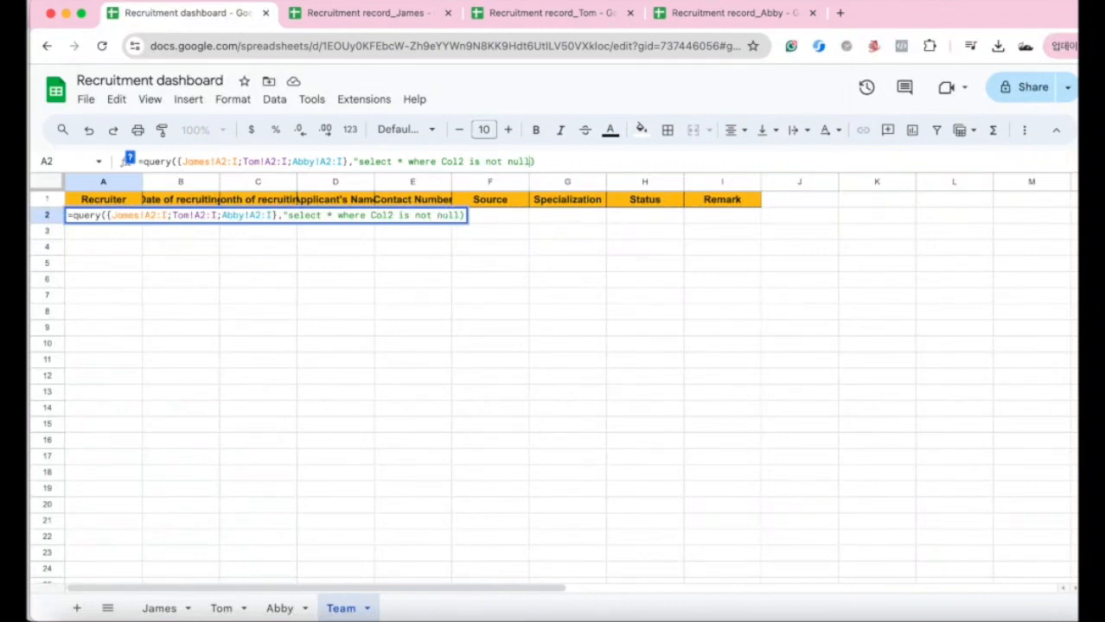
type("\",0)")
left_click(557, 162)
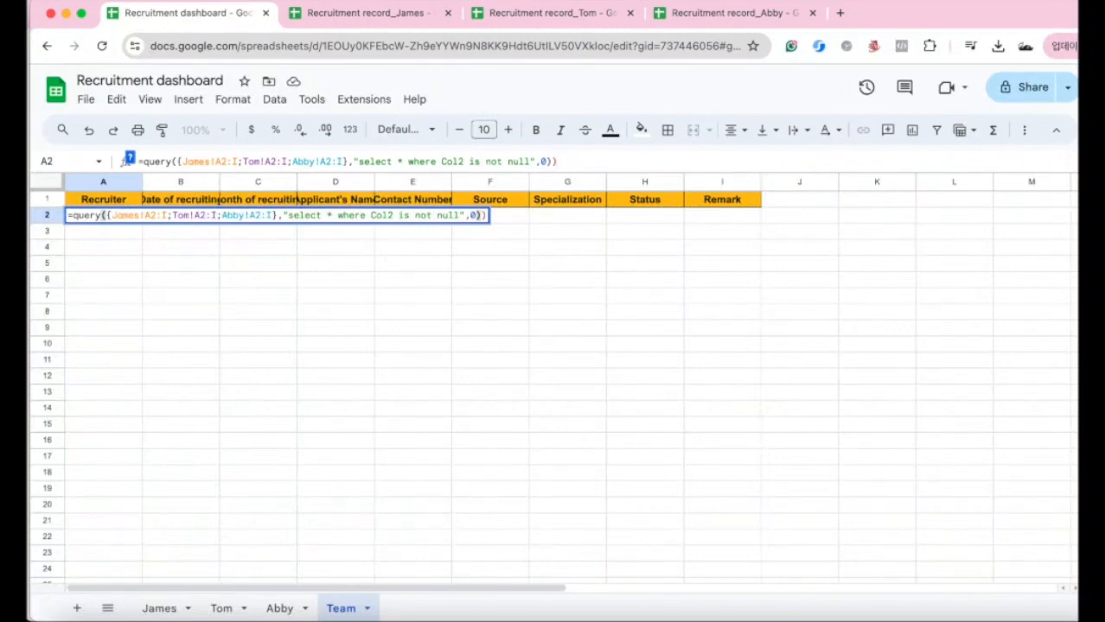
key("Return")
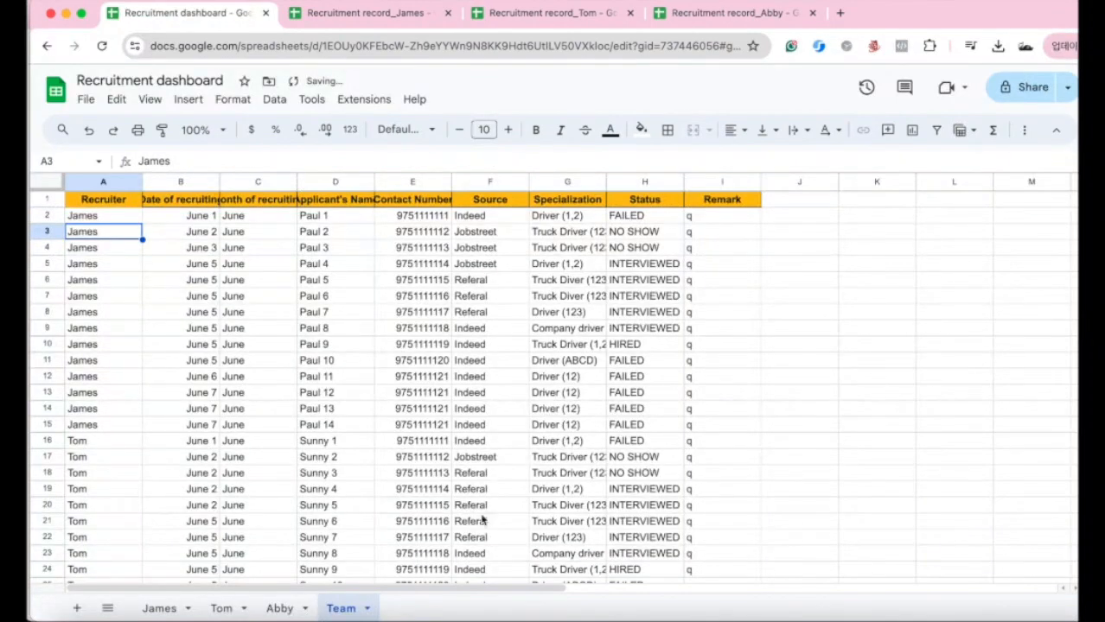
Examine the Team sheet's combined records from all three recruiters, along with the query formula in A2.
left_click(789, 445)
scroll(789, 450, "down", 10)
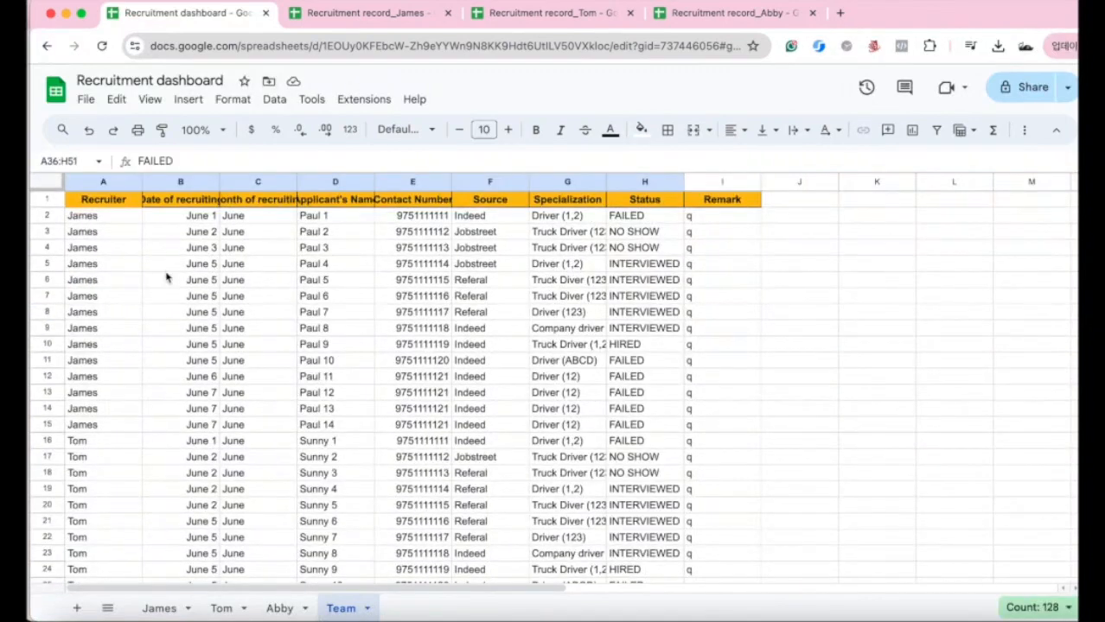
left_click(103, 221)
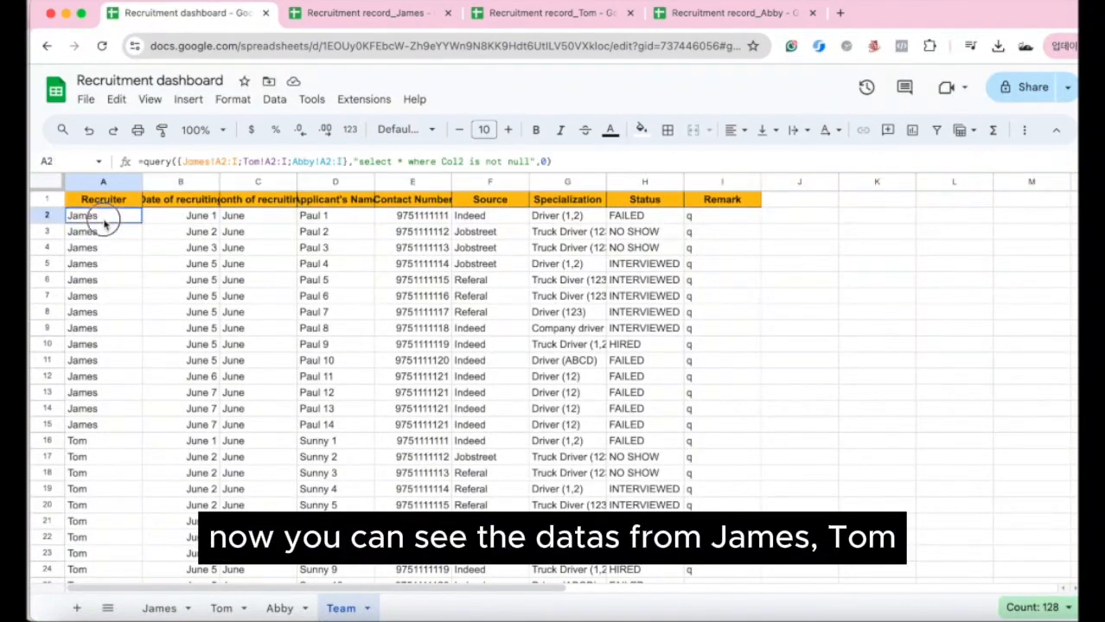
left_click(104, 425)
left_click(92, 521)
scroll(173, 523, "down", 9)
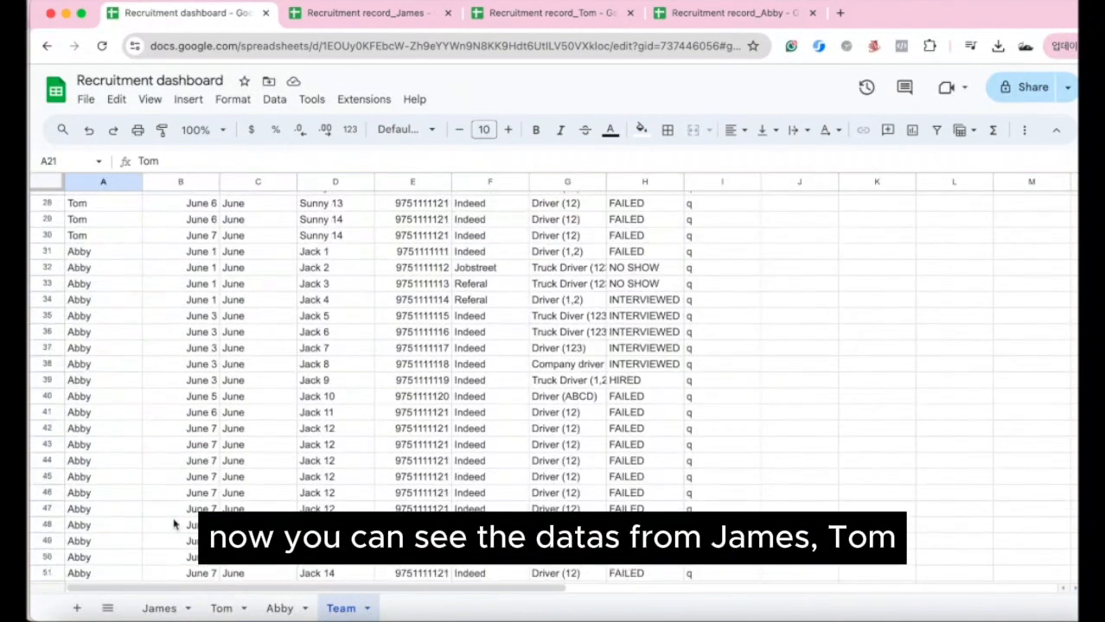
left_click(109, 403)
scroll(163, 446, "down", 4)
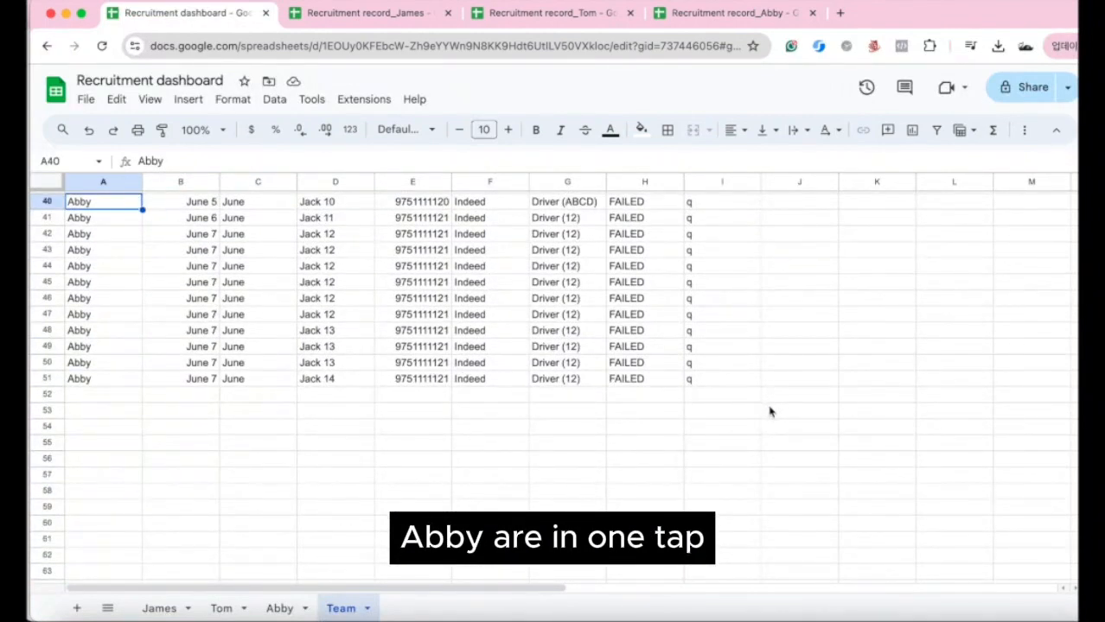
scroll(519, 432, "up", 13)
left_click(601, 393)
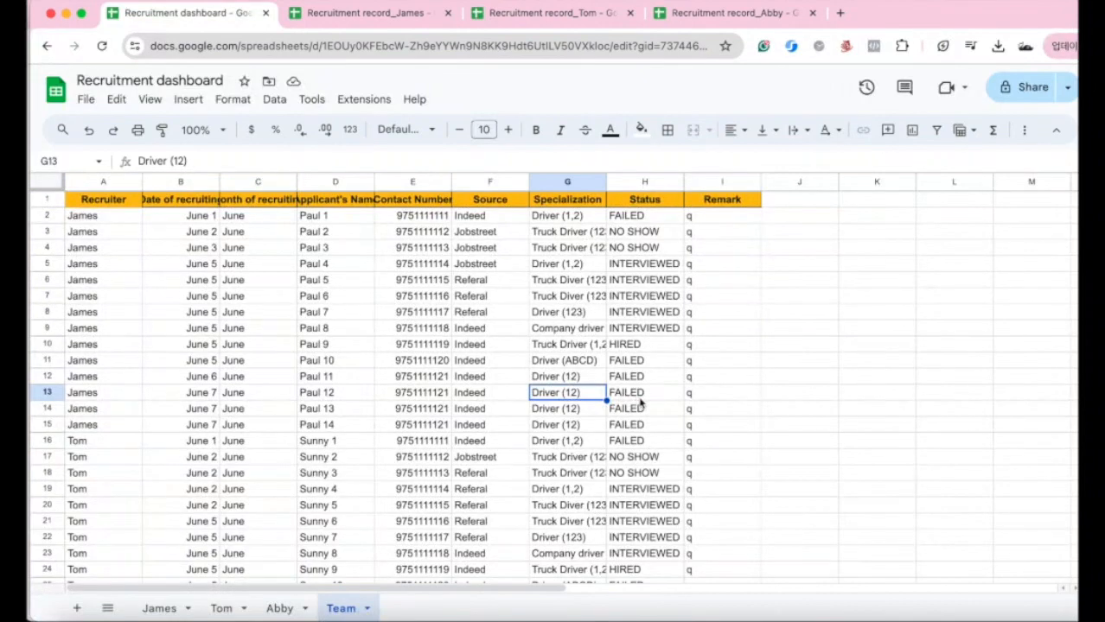
Insert a pivot table on a new sheet from the Team sheet's records, with the data range set to Team!A1:I999.
scroll(644, 406, "down", 3)
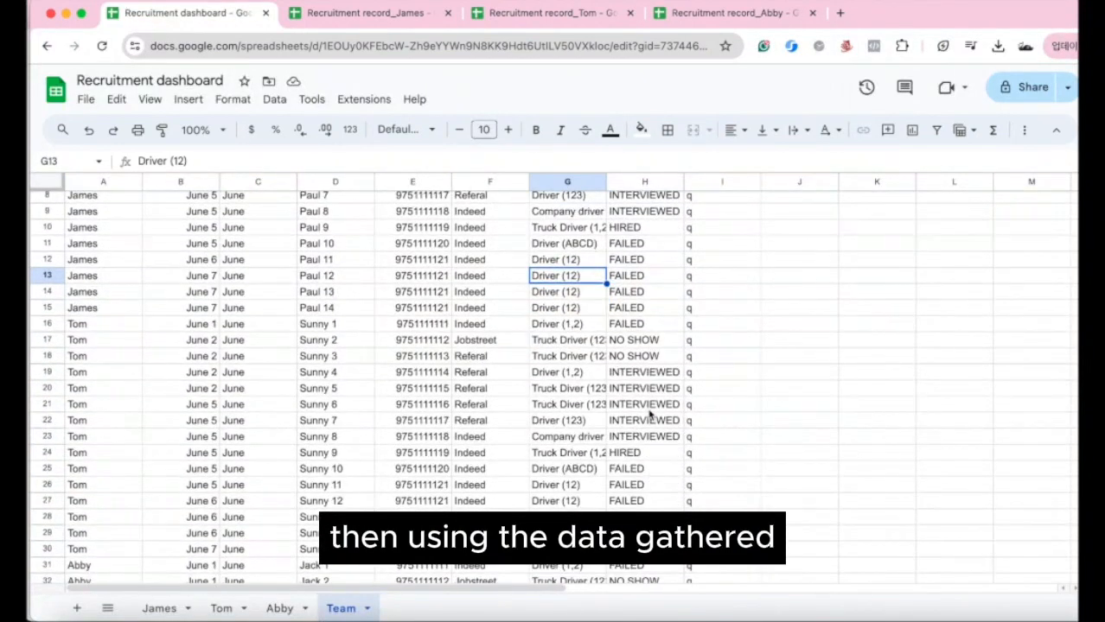
scroll(650, 416, "down", 5)
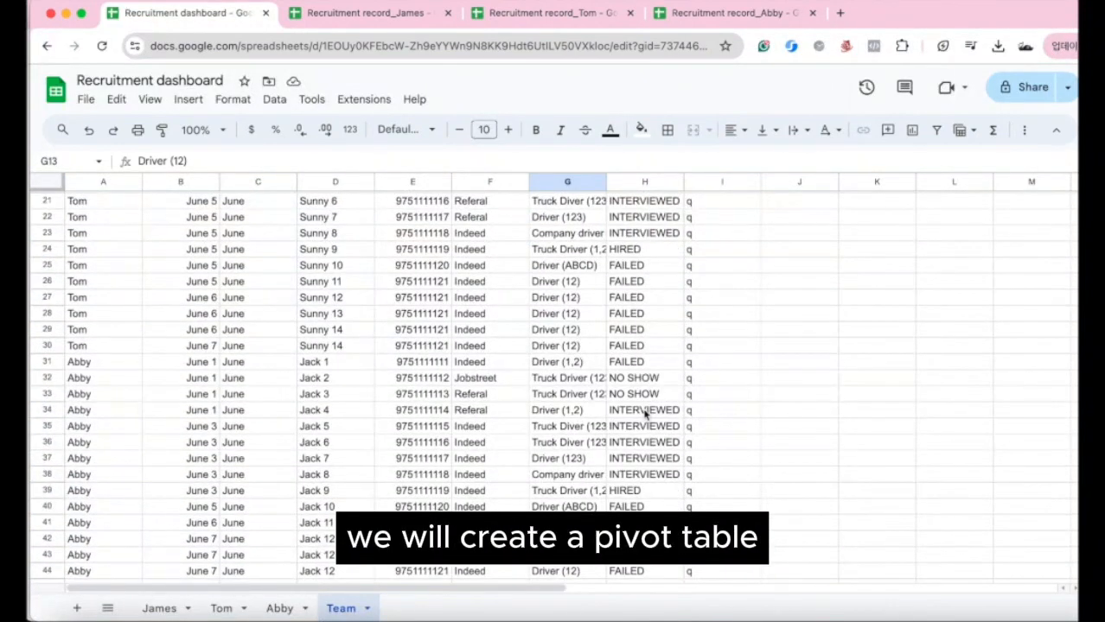
scroll(644, 415, "down", 4)
left_click(651, 416)
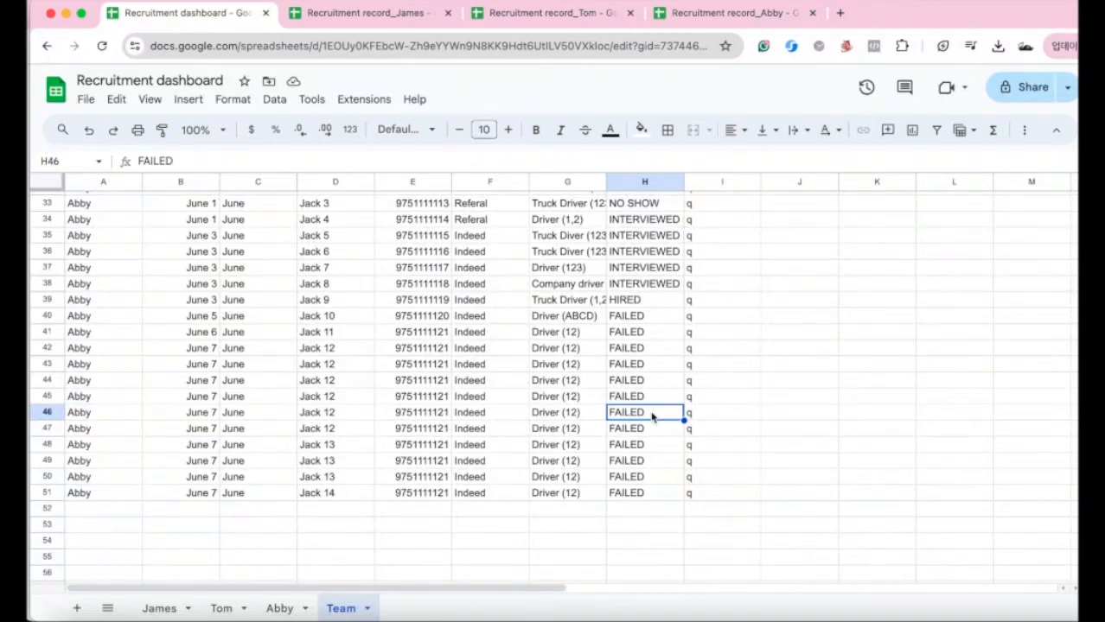
key("ctrl+a")
scroll(533, 405, "up", 10)
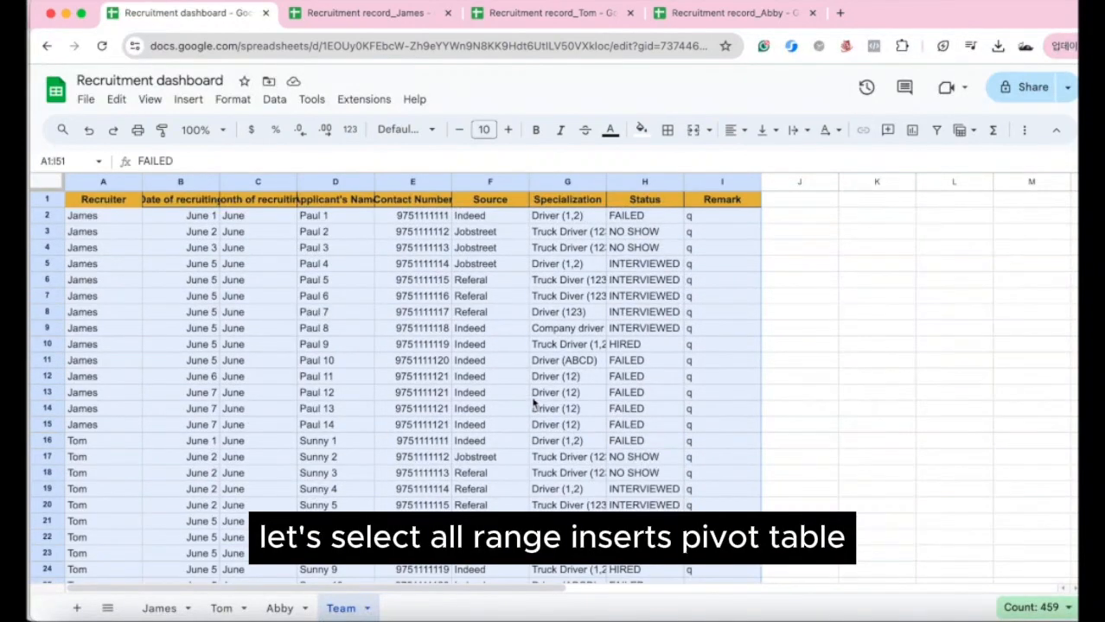
left_click(189, 99)
left_click(223, 299)
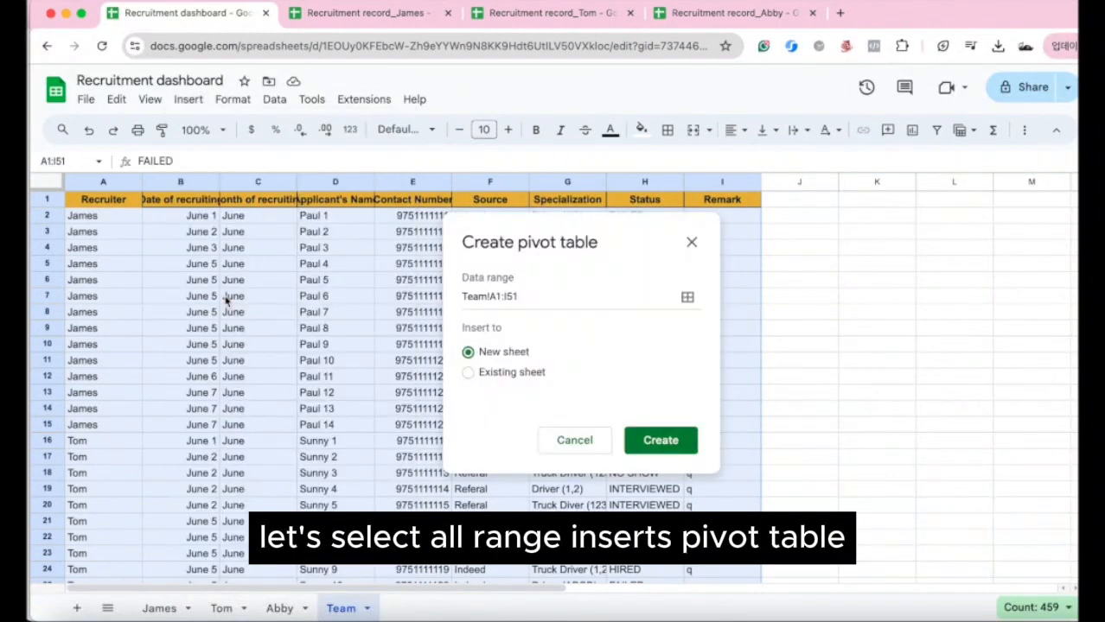
left_click(566, 295)
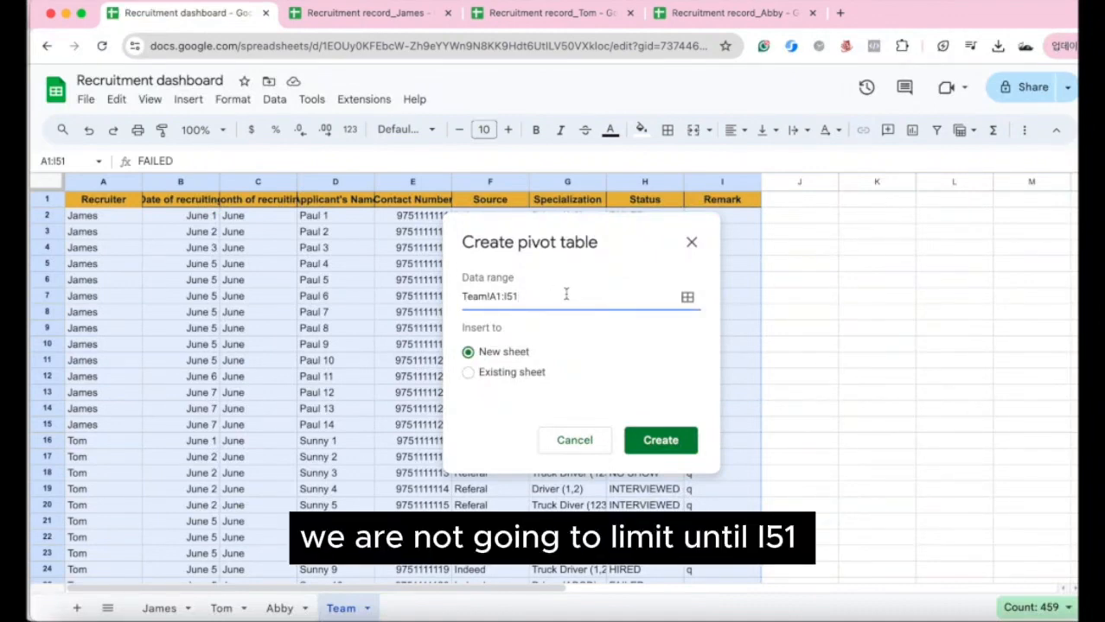
key("BackSpace")
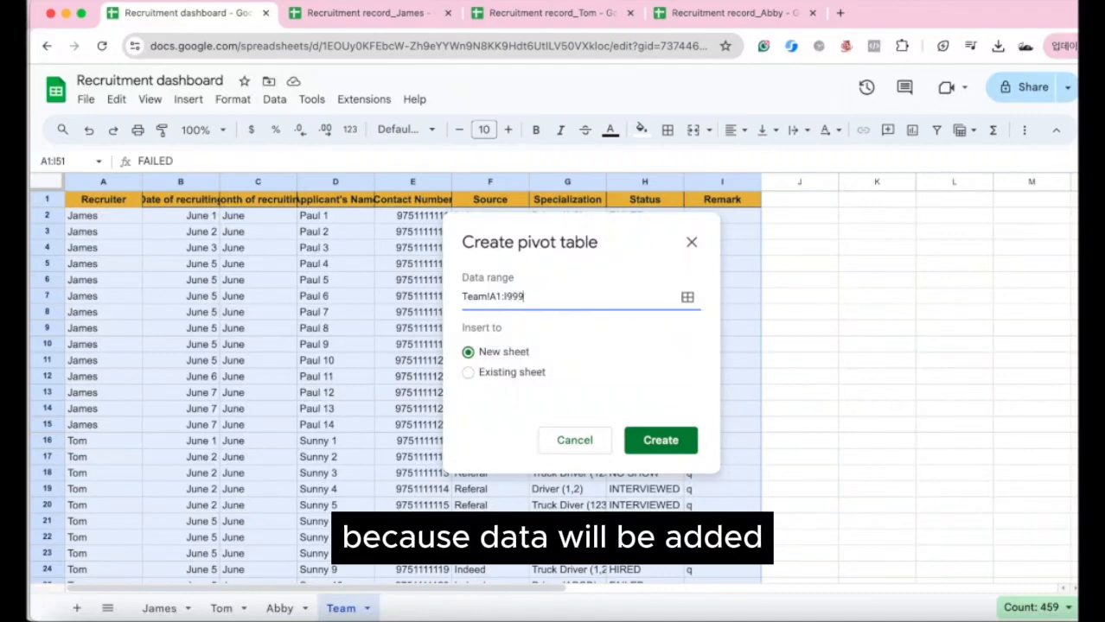
left_click(659, 442)
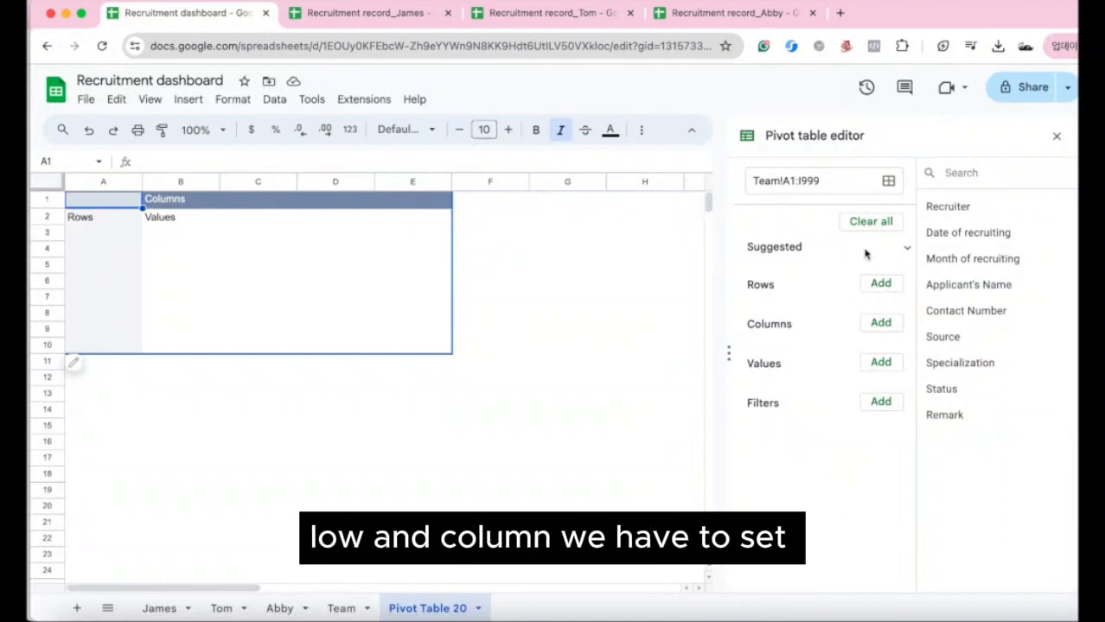
Add Date of recruiting to the pivot table's rows with totals turned off.
left_click(887, 291)
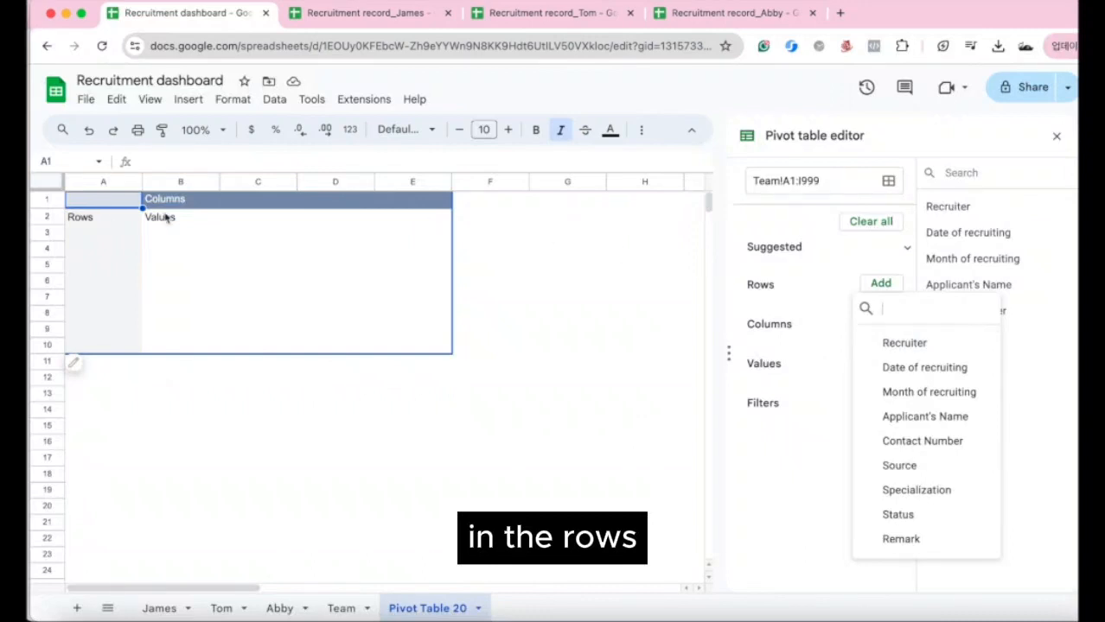
left_click(962, 373)
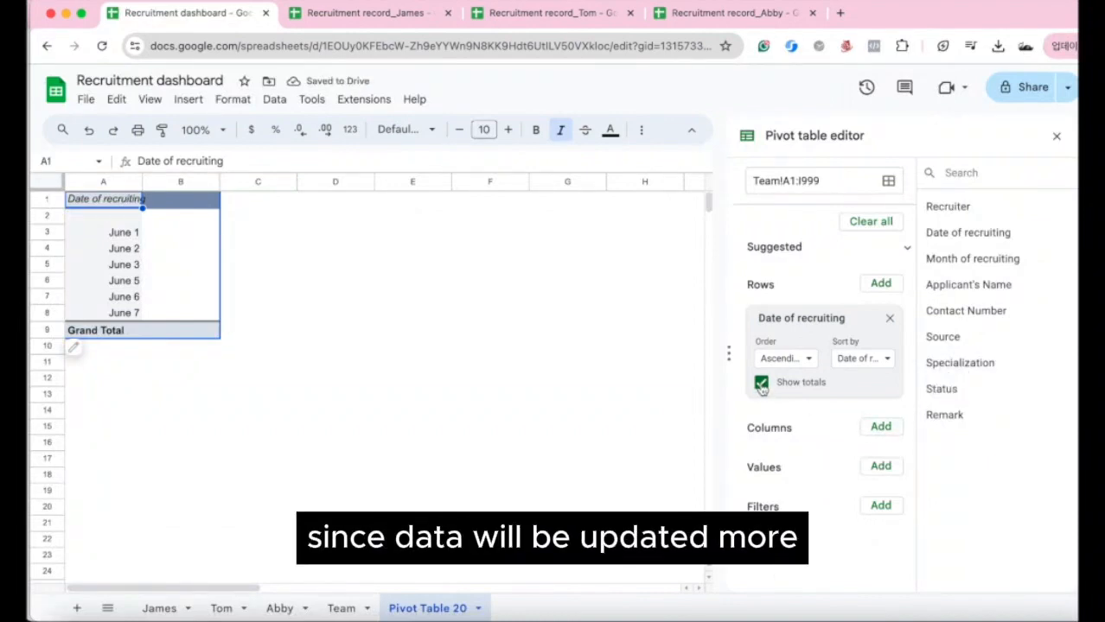
left_click(760, 383)
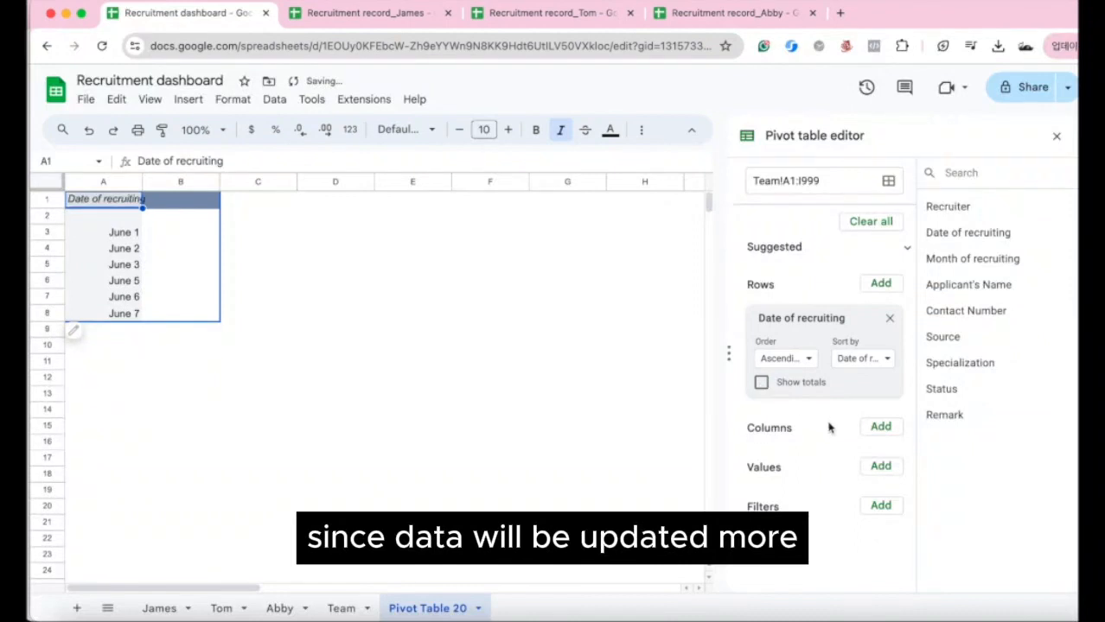
Add Recruiter to the pivot table's columns and Applicant's Name as its value, summarized by COUNTA.
left_click(881, 433)
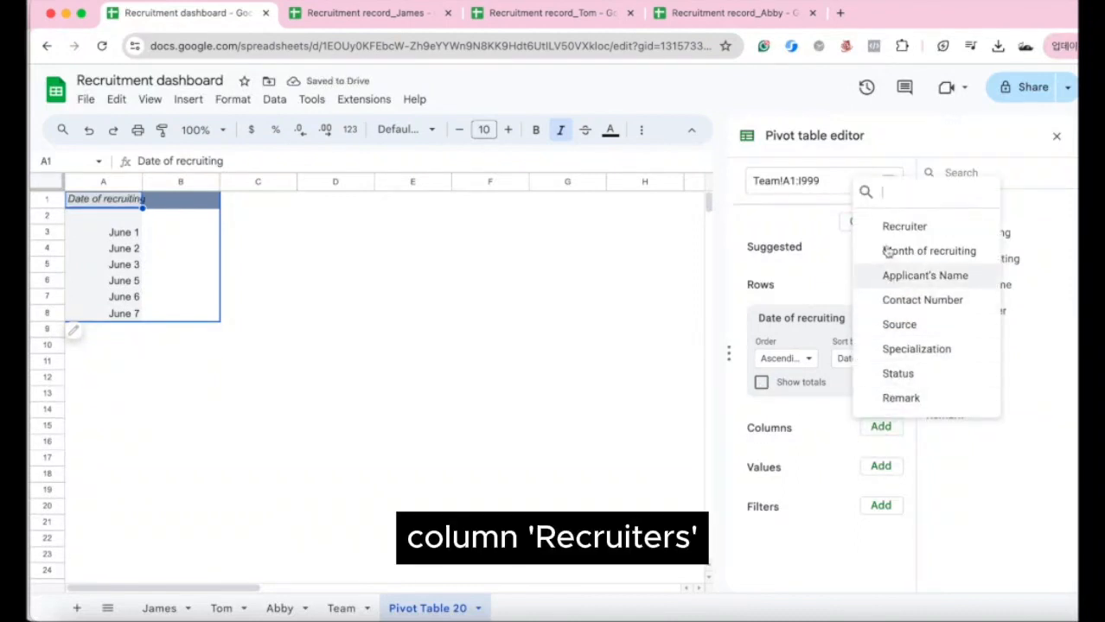
left_click(888, 229)
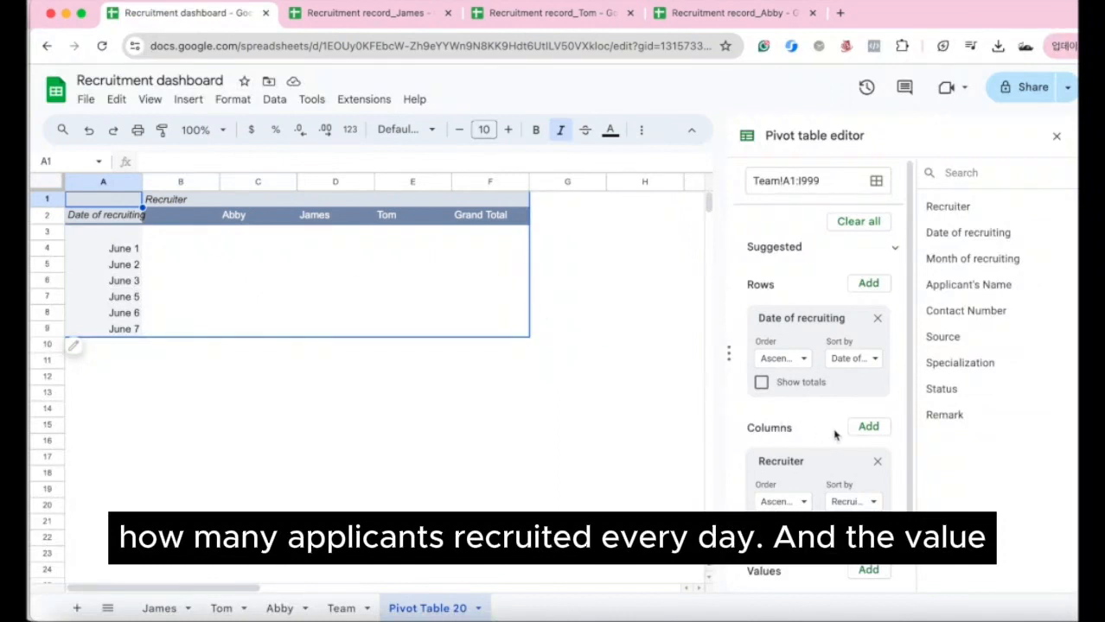
scroll(840, 434, "down", 2)
left_click(872, 511)
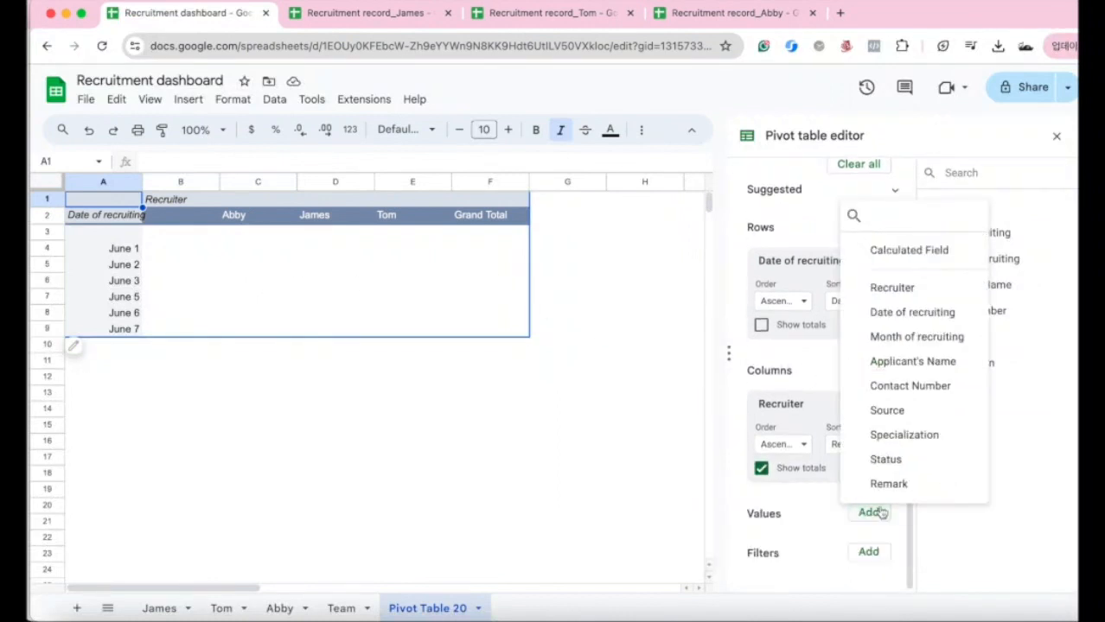
left_click(916, 363)
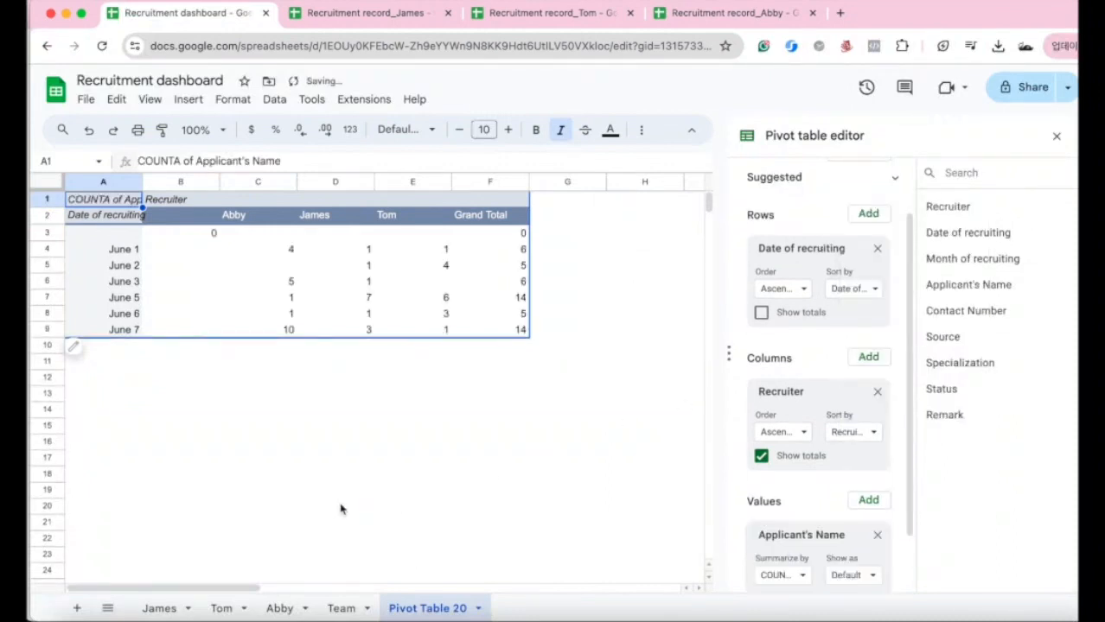
left_click(177, 182)
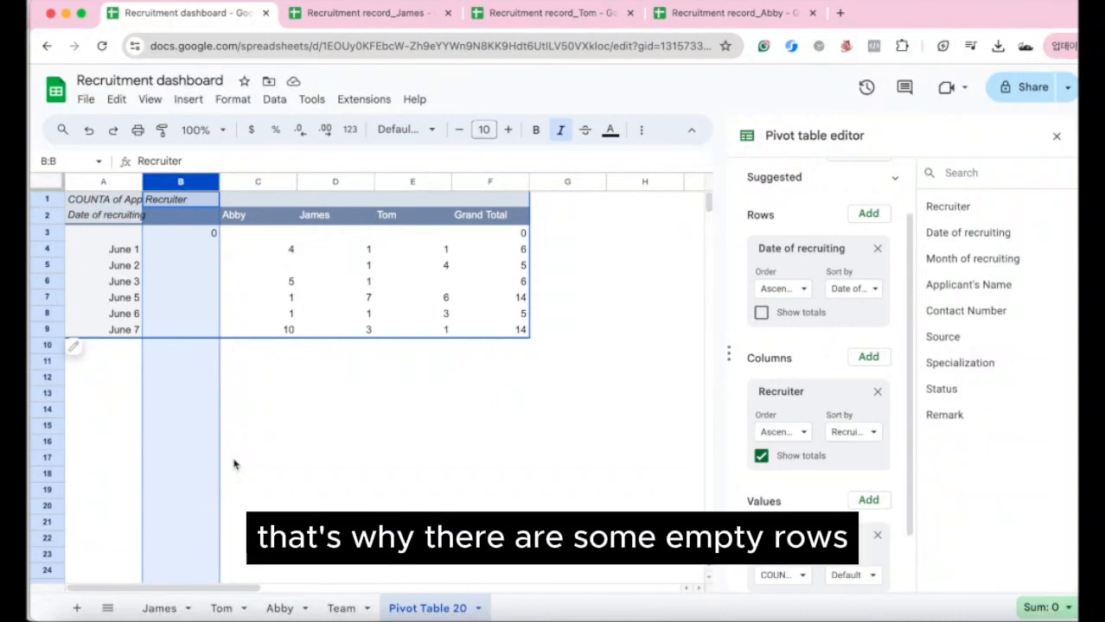
left_click(207, 233)
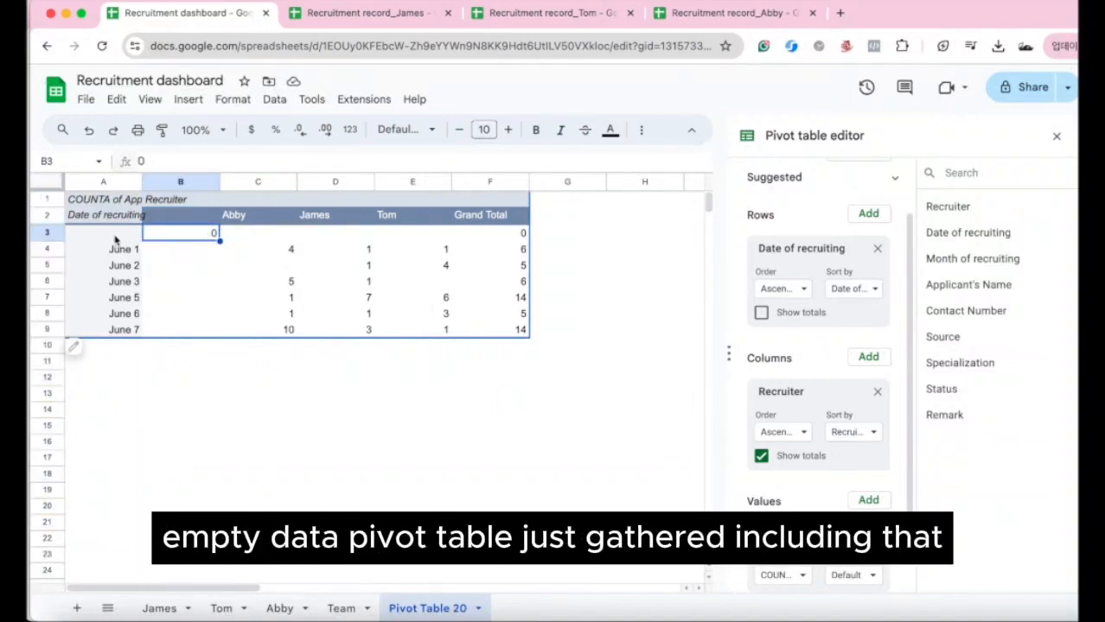
Copy the whole pivot table in A1:F9 and paste the duplicate at H1 on the same sheet.
left_click_drag(98, 201, 506, 327)
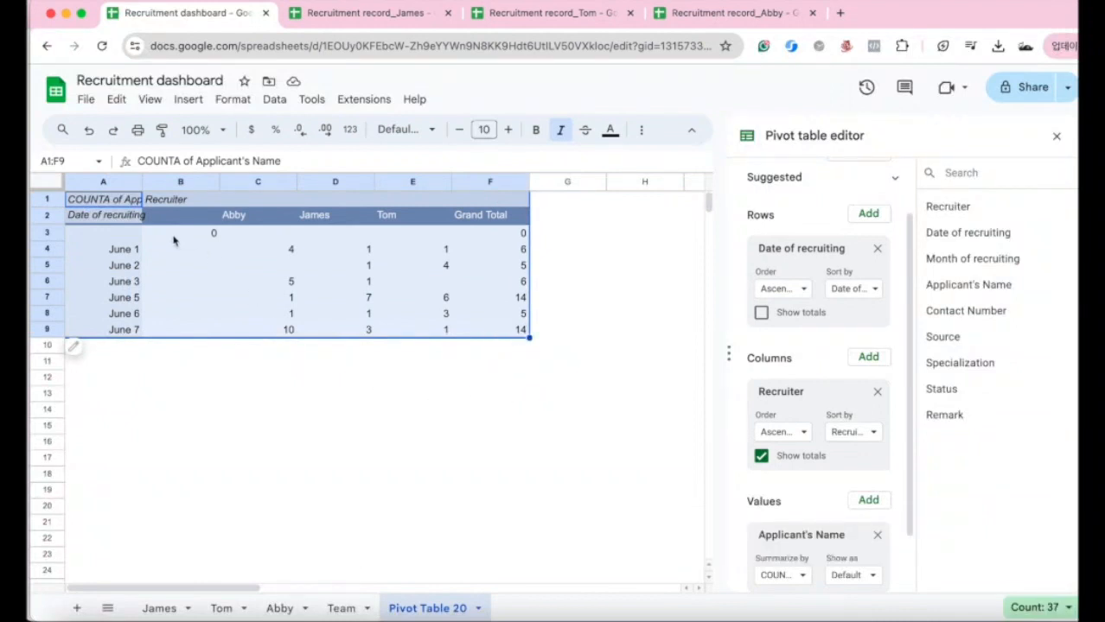
left_click_drag(241, 590, 197, 567)
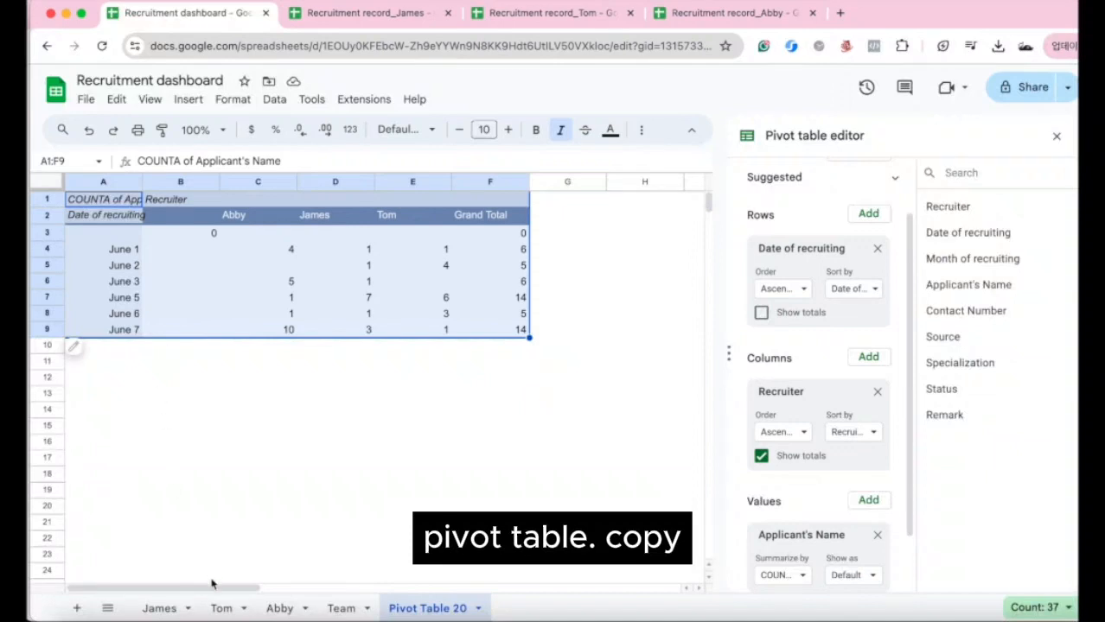
left_click_drag(214, 587, 326, 589)
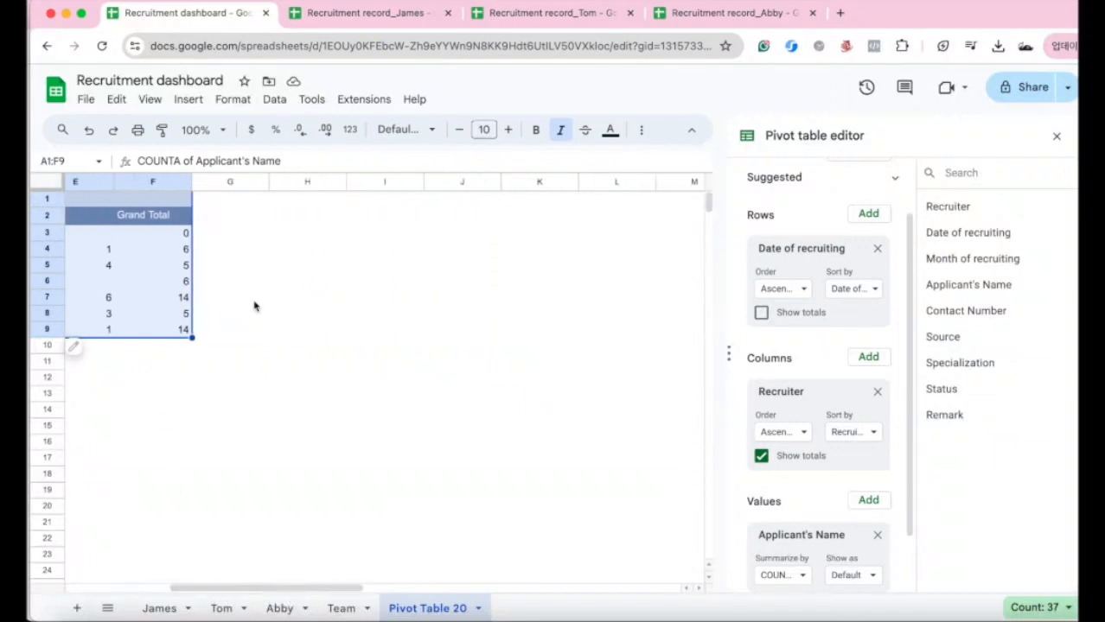
left_click(285, 204)
key("ctrl+v")
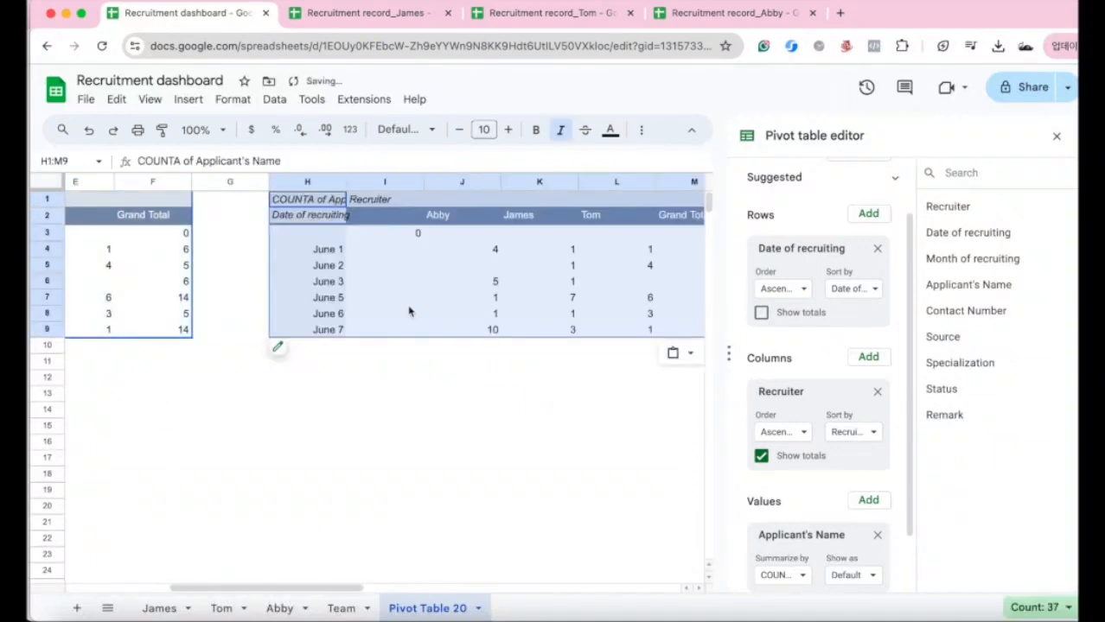
Remove the Date of recruiting row, Recruiter column and Applicant's Name value fields from the copied pivot table.
left_click_drag(358, 592, 393, 588)
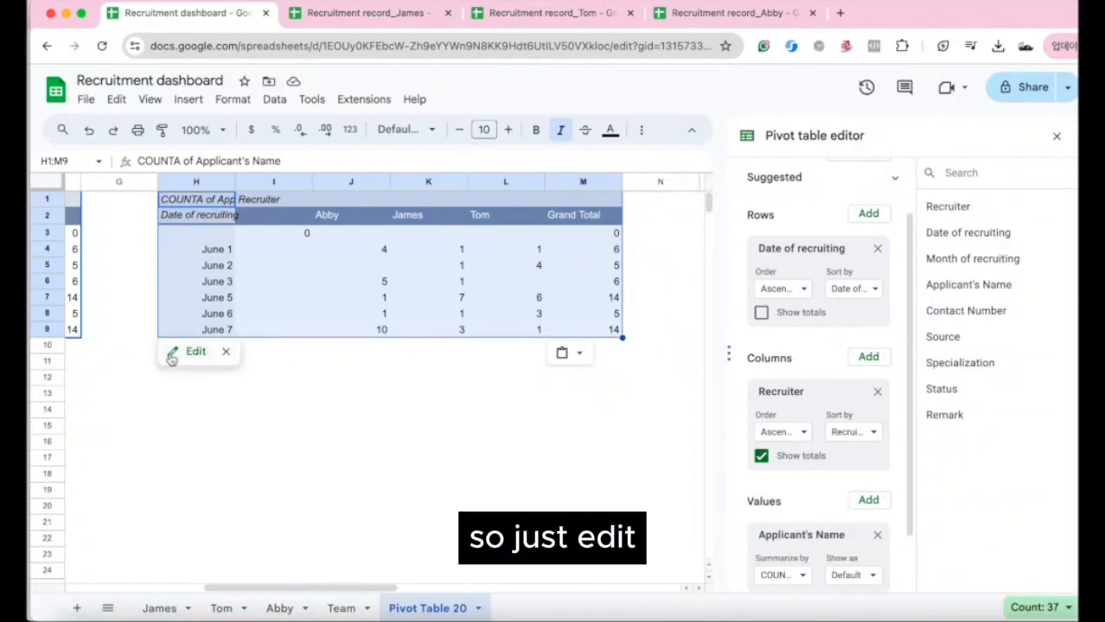
left_click(877, 248)
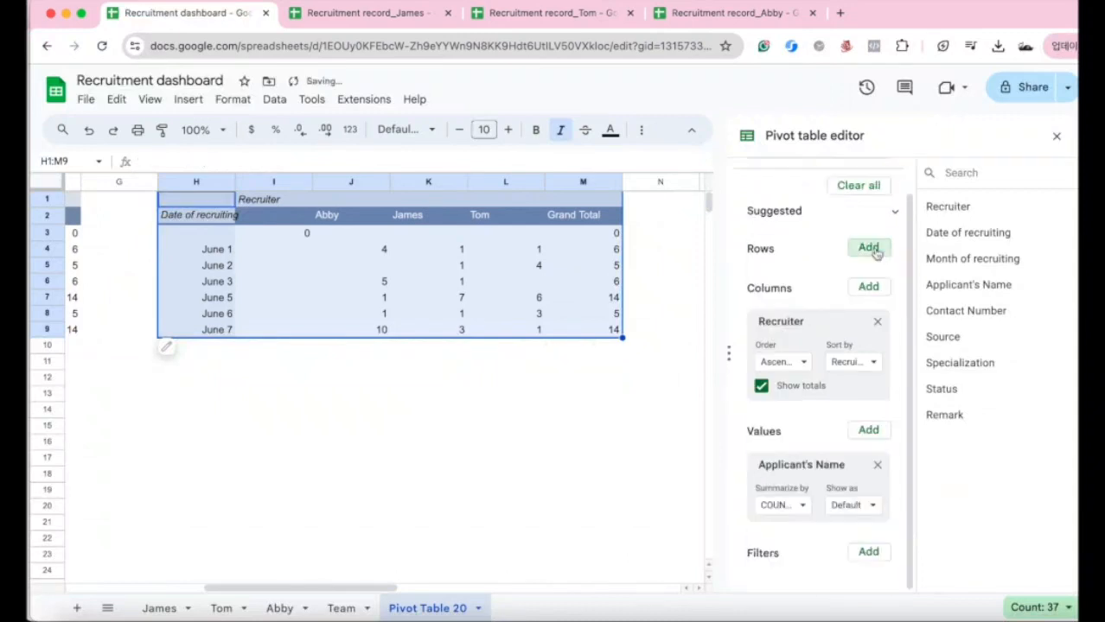
left_click(878, 323)
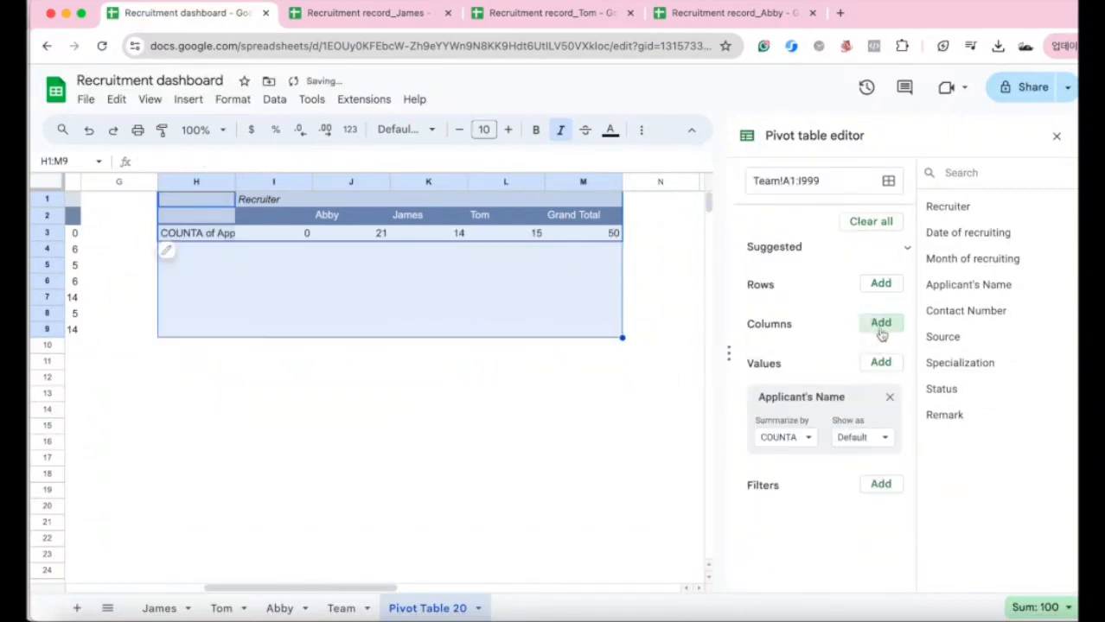
left_click(888, 398)
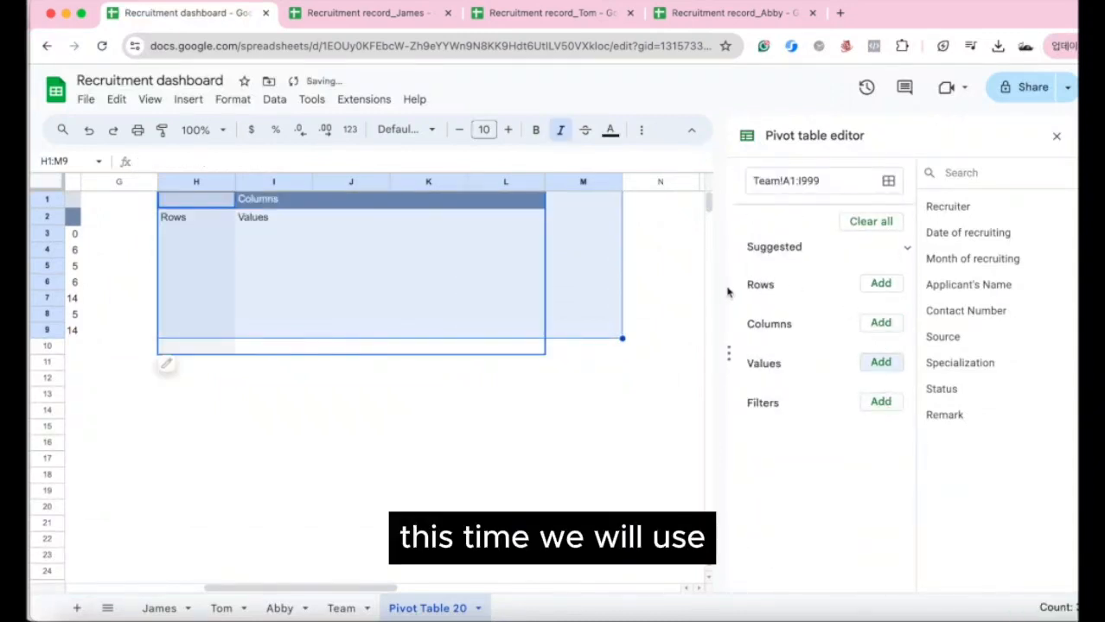
Add Recruiter to the rows and Source to the columns of the copied pivot table.
left_click(879, 284)
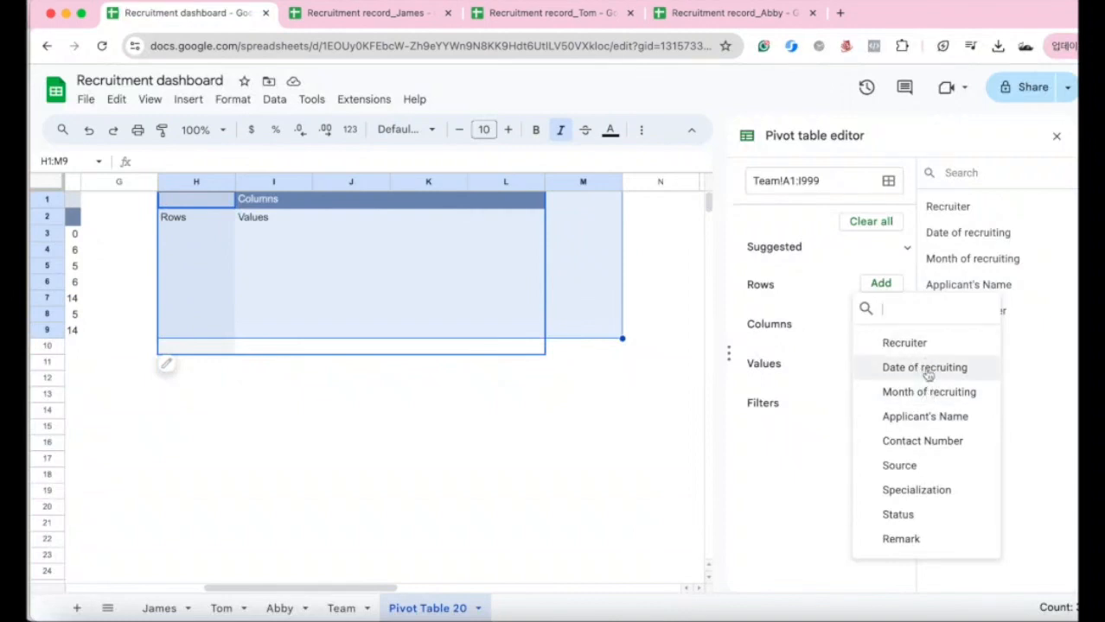
left_click(904, 343)
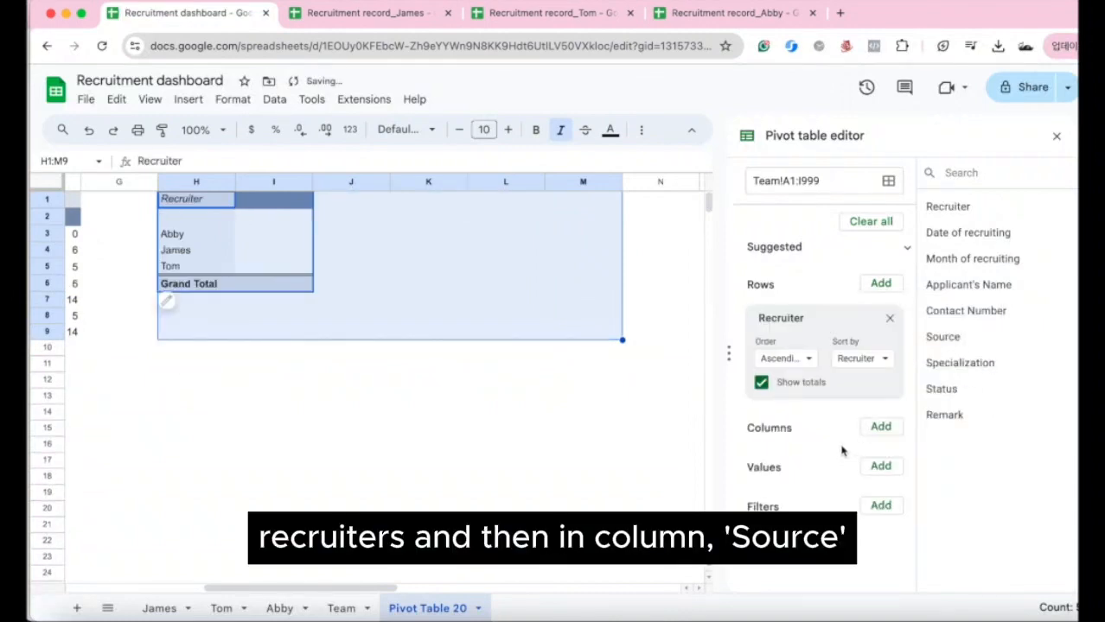
left_click(885, 428)
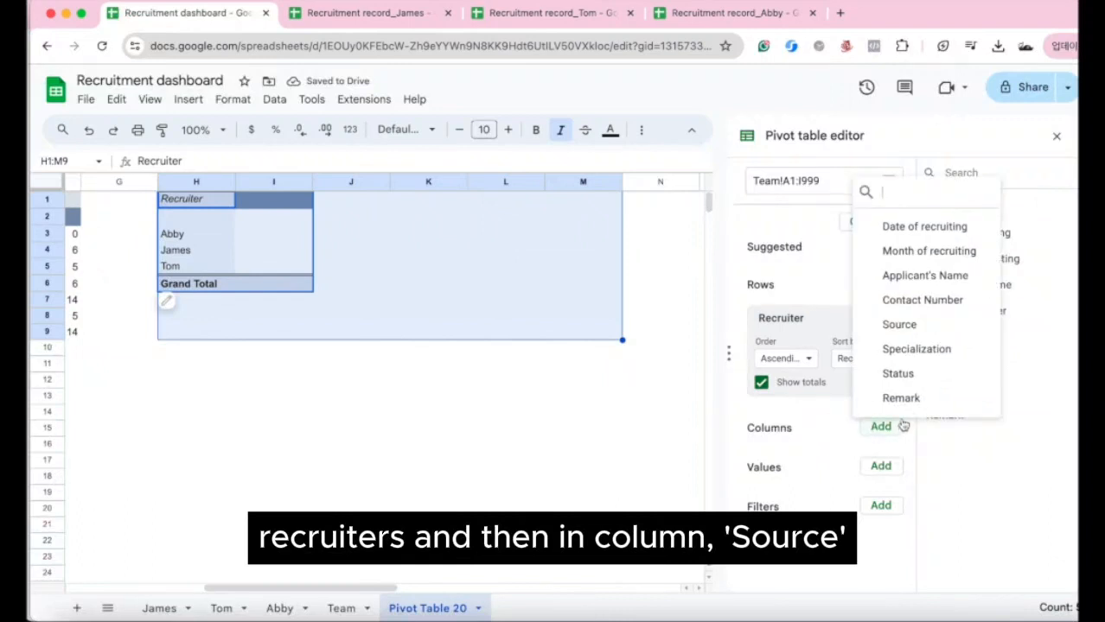
left_click(910, 325)
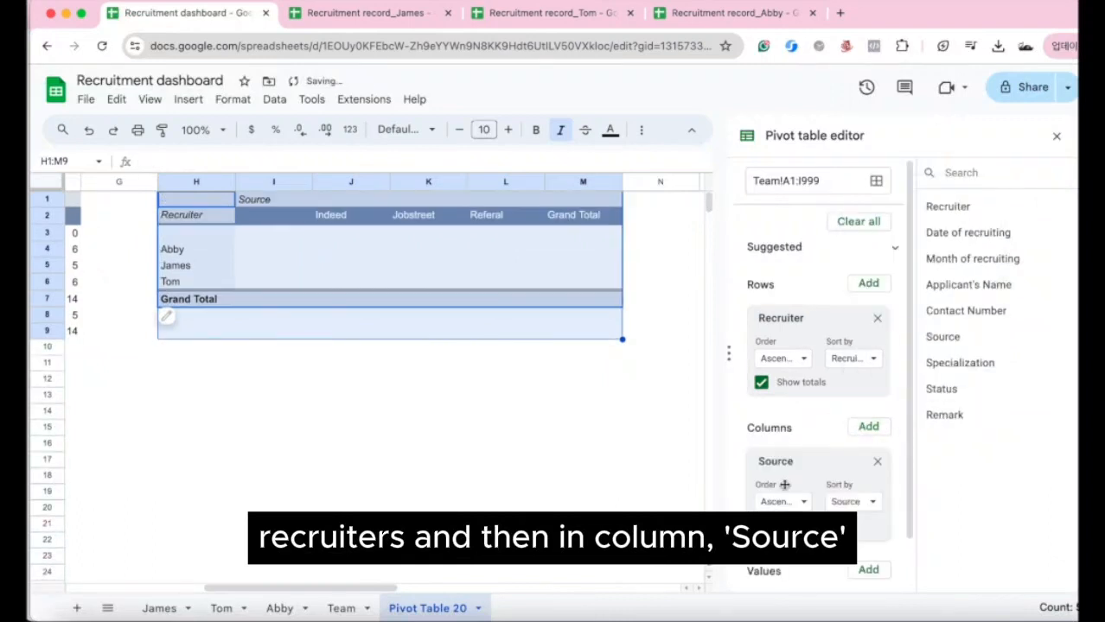
Add Source as the copied pivot table's value, summarized by COUNTA.
scroll(829, 545, "down", 1)
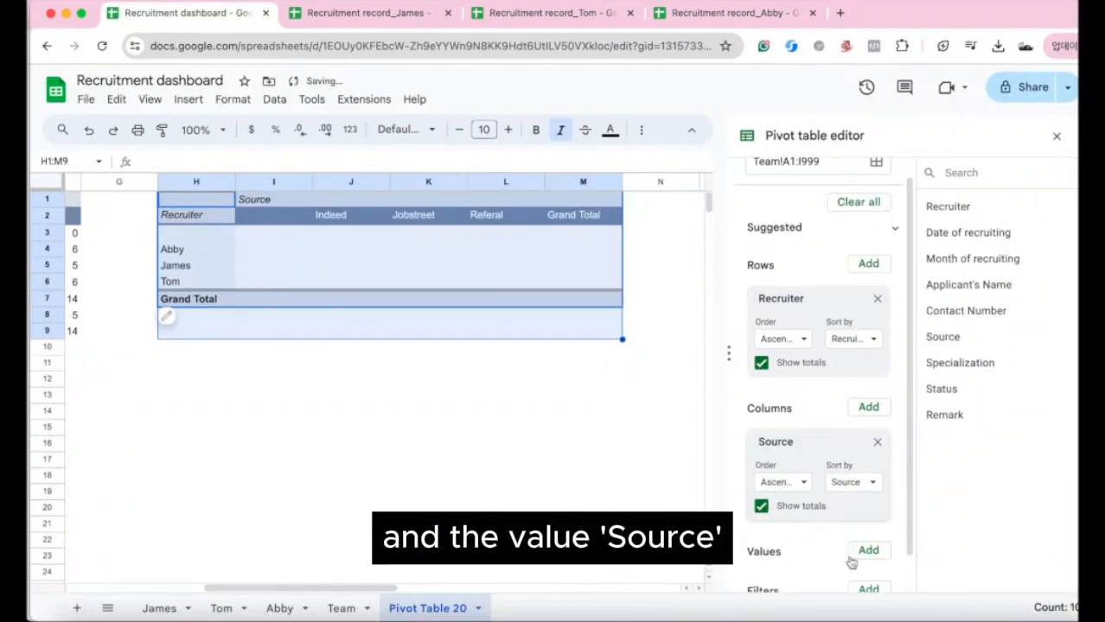
left_click(862, 553)
left_click(899, 449)
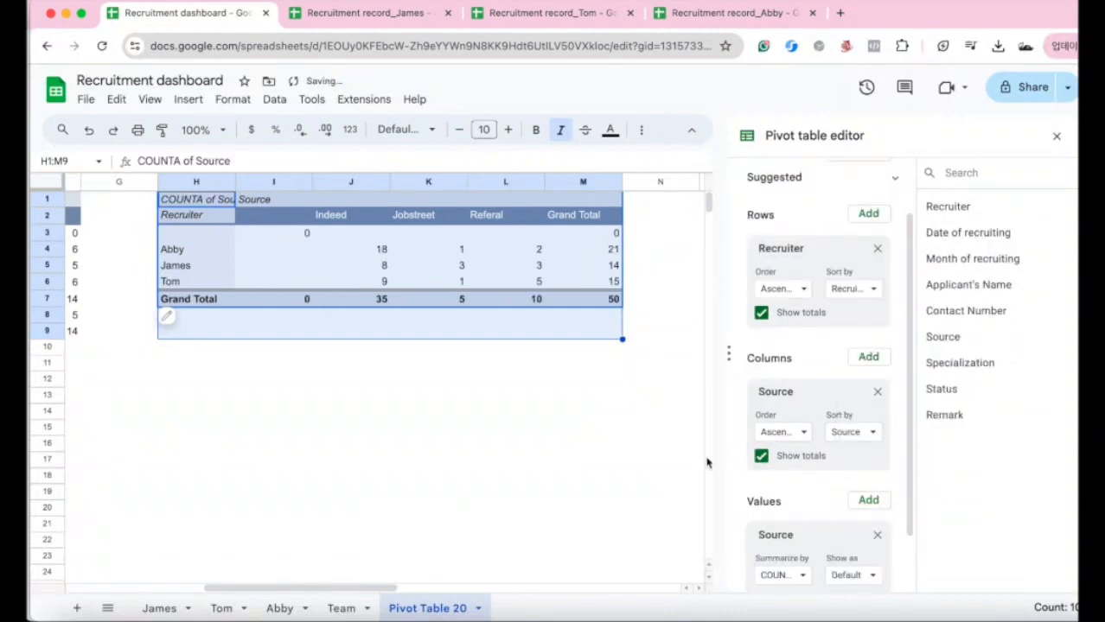
Examine the recruiter-by-source pivot table, focusing on the Indeed column and its grand total.
left_click(472, 476)
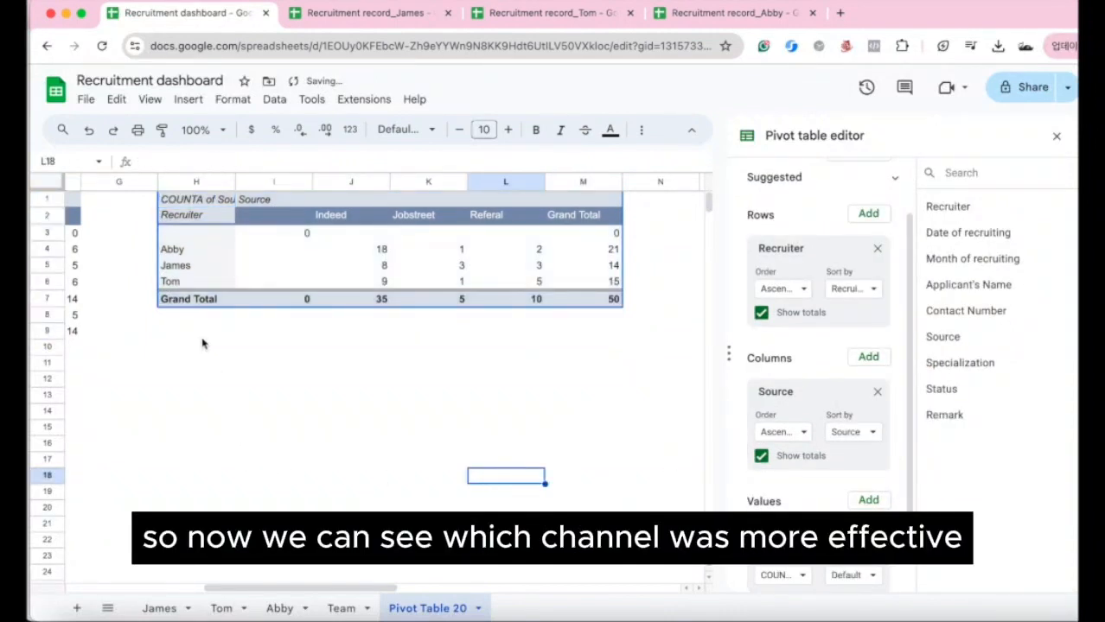
left_click(180, 251)
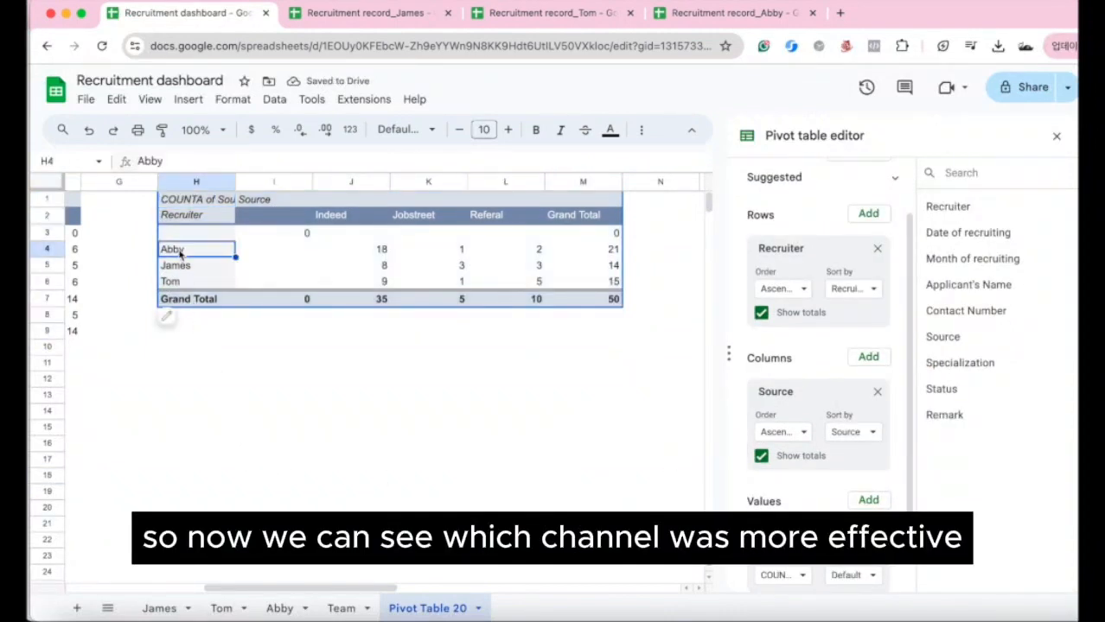
left_click(346, 180)
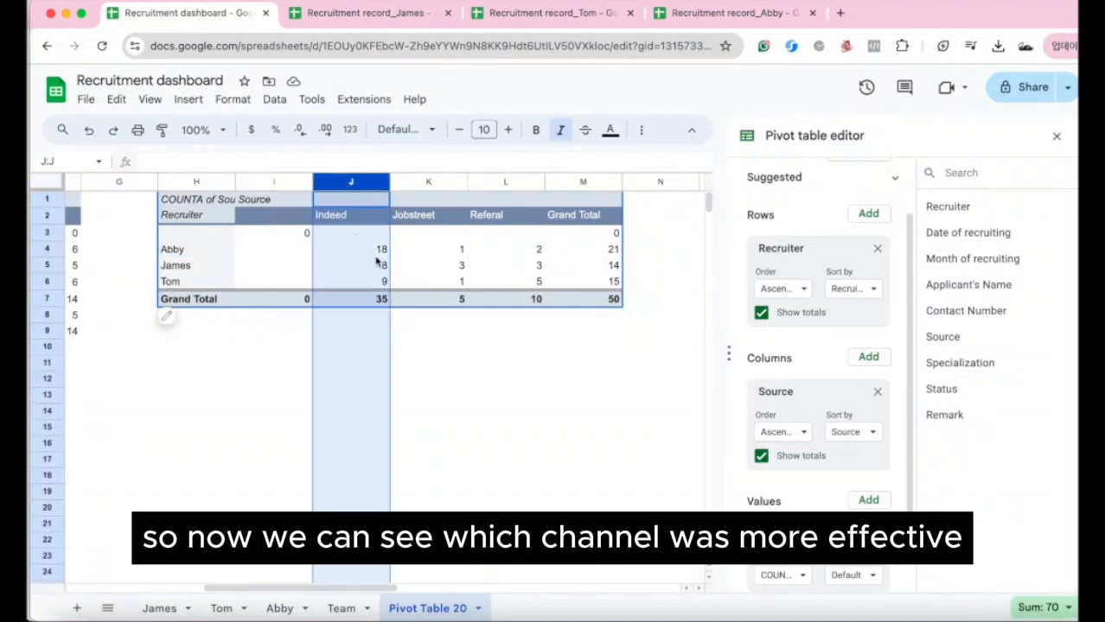
left_click(361, 300)
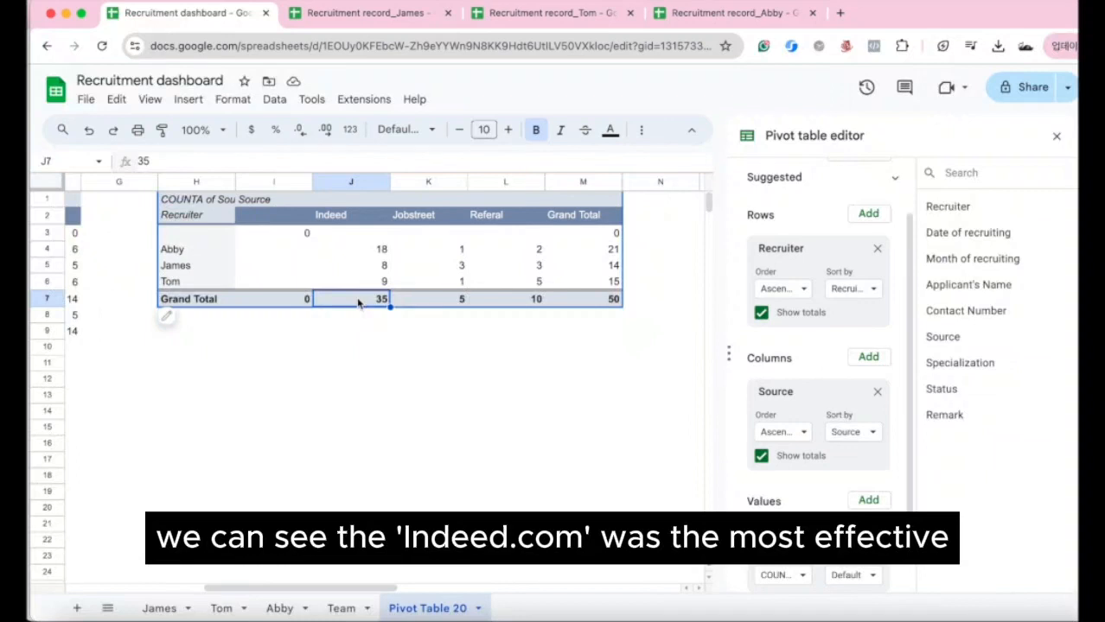
Compare the grand totals for Indeed, Referal and Jobstreet and the individual recruiters in the source pivot table.
left_click(361, 216)
left_click(364, 300)
left_click(520, 303)
left_click(444, 300)
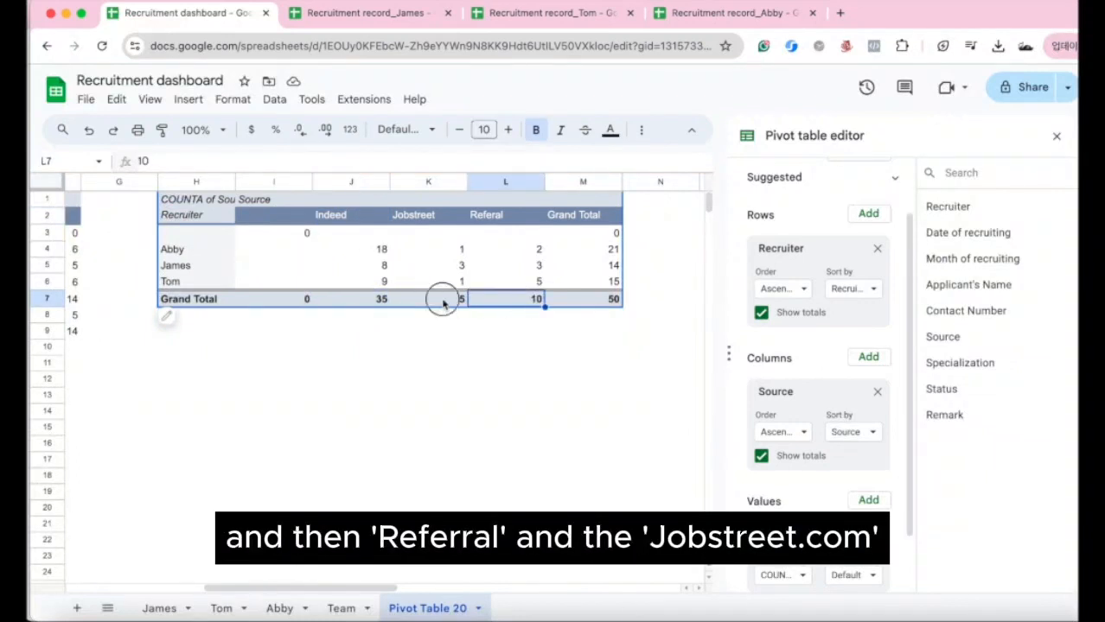
left_click(216, 250)
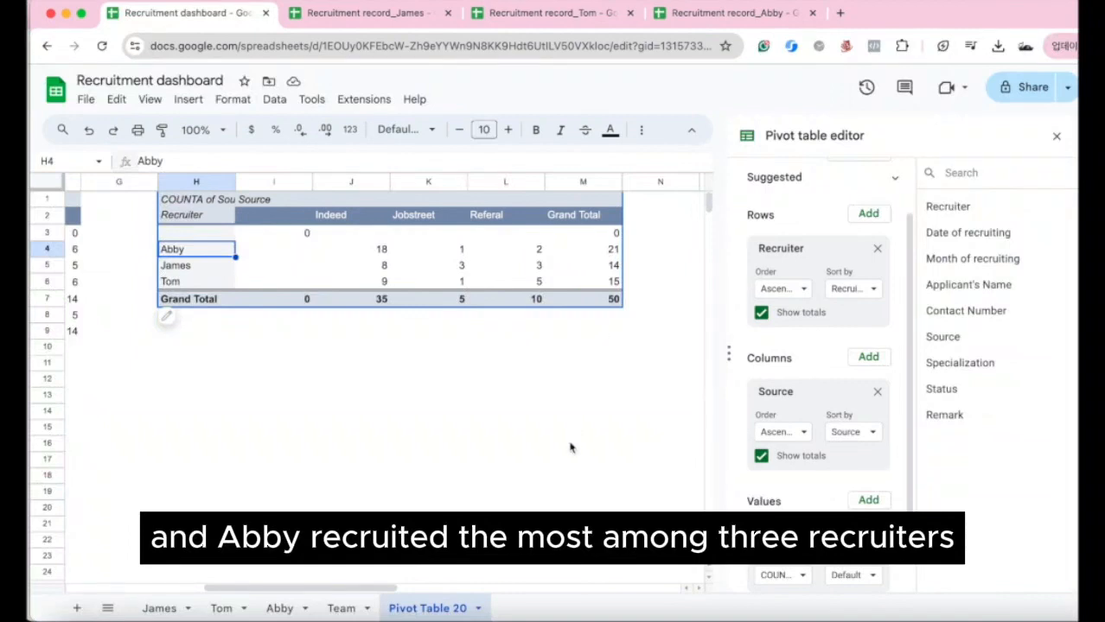
left_click(428, 459)
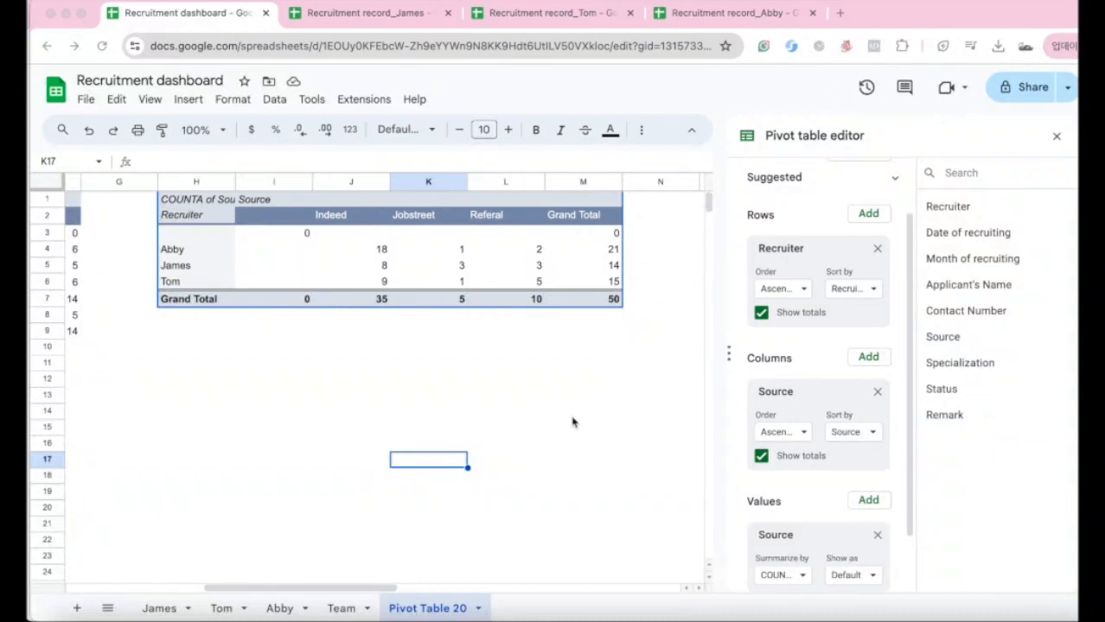
Add a new sheet to the spreadsheet and rename it Dashboard.
left_click(78, 611)
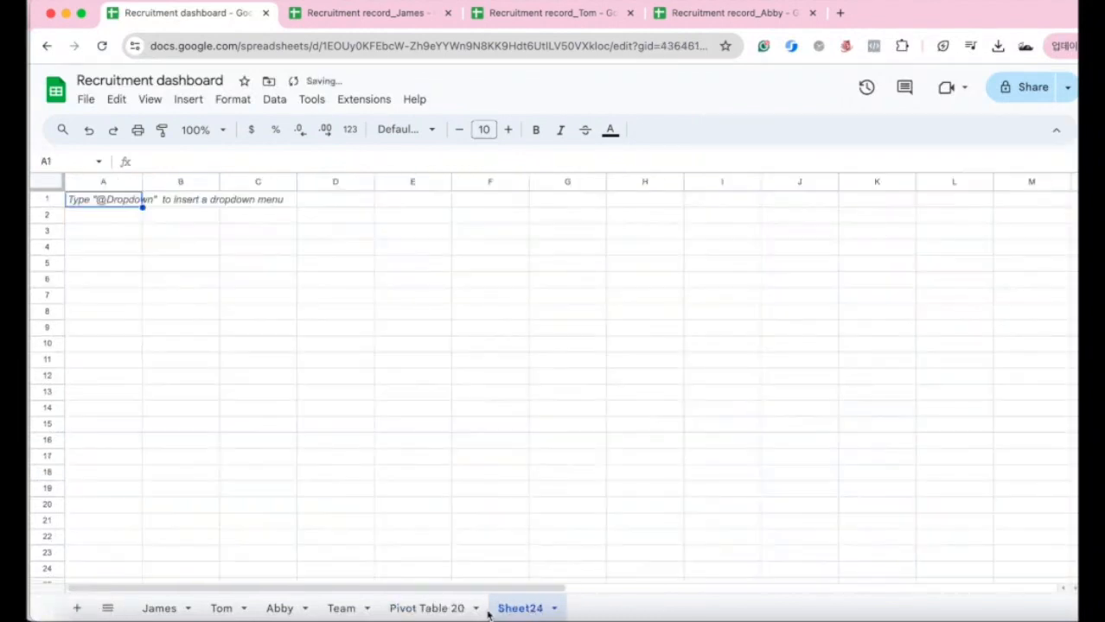
left_click(554, 609)
left_click(547, 417)
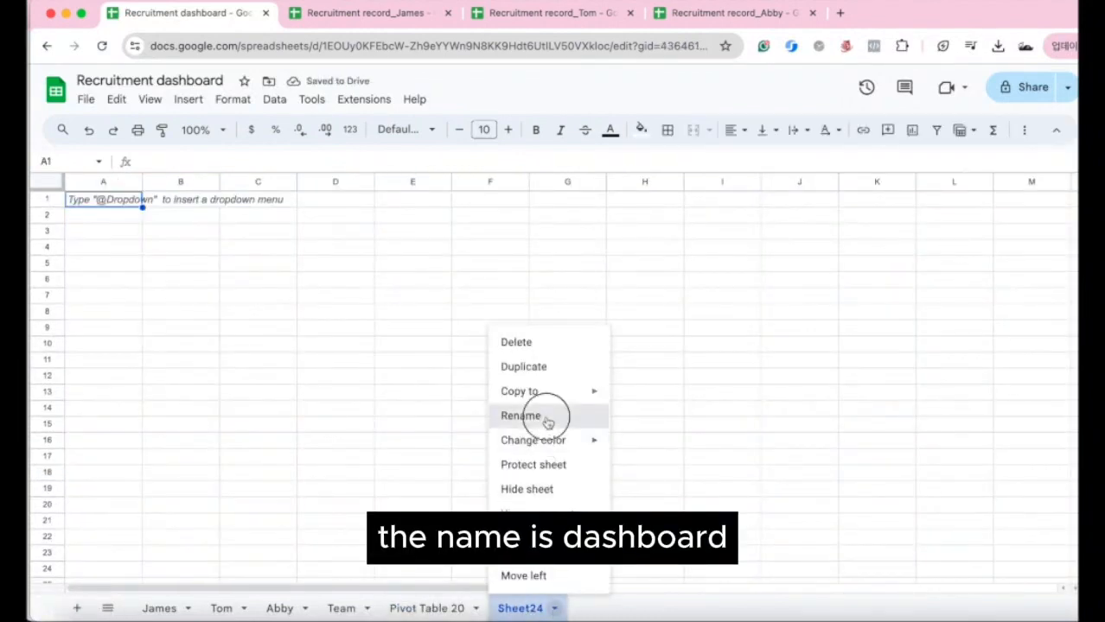
type("Dasgh")
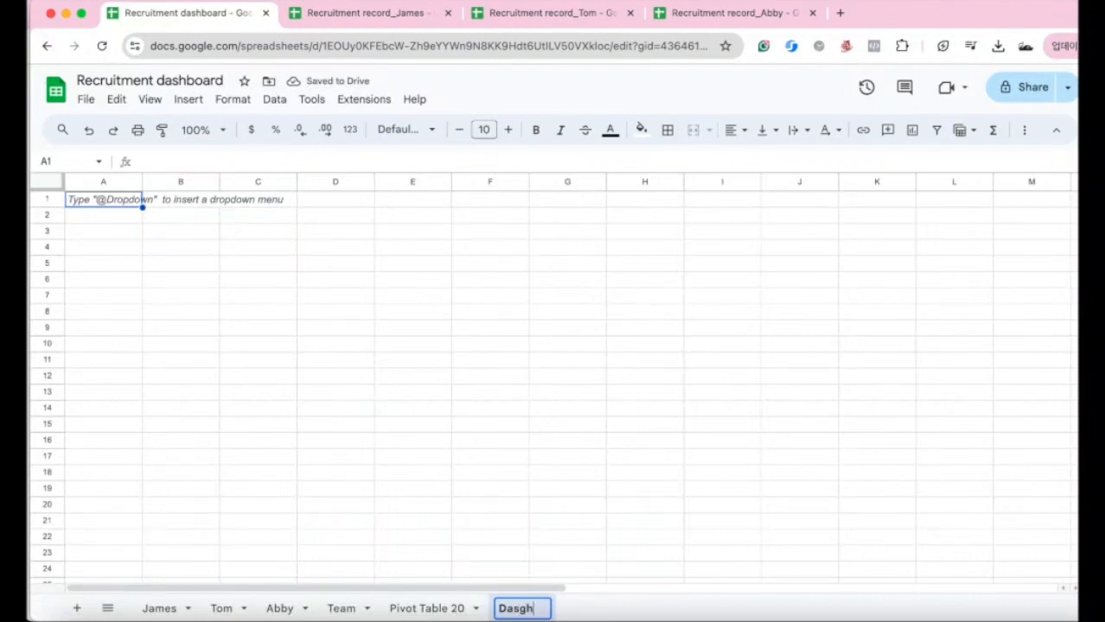
key("BackSpace")
key("BackSpace")
type("gh")
key("BackSpace")
key("BackSpace")
type("hboard")
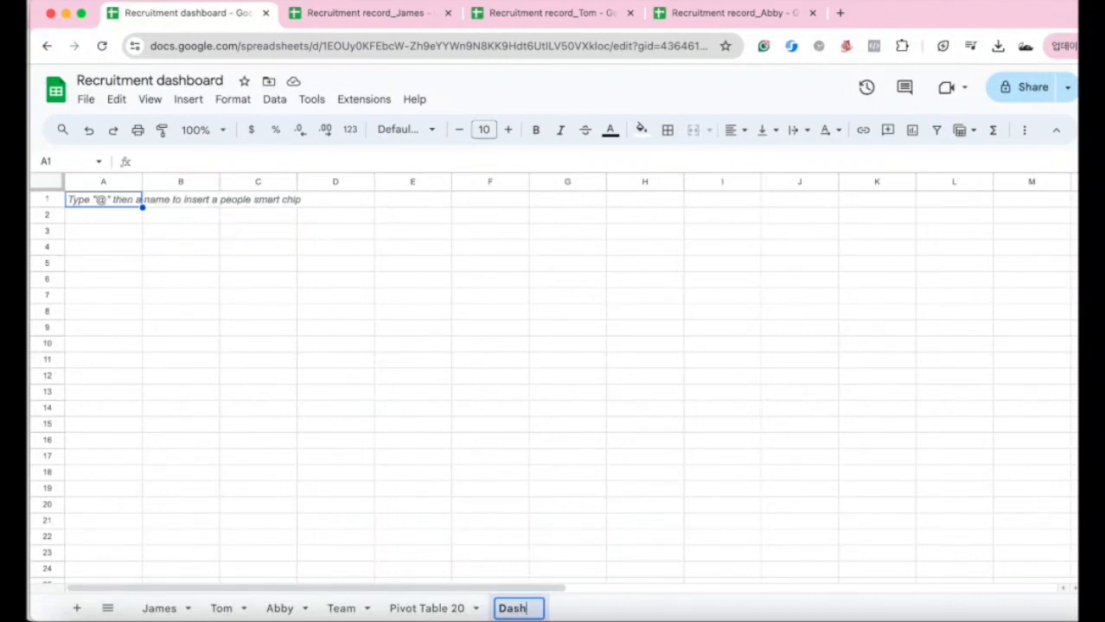
key("Return")
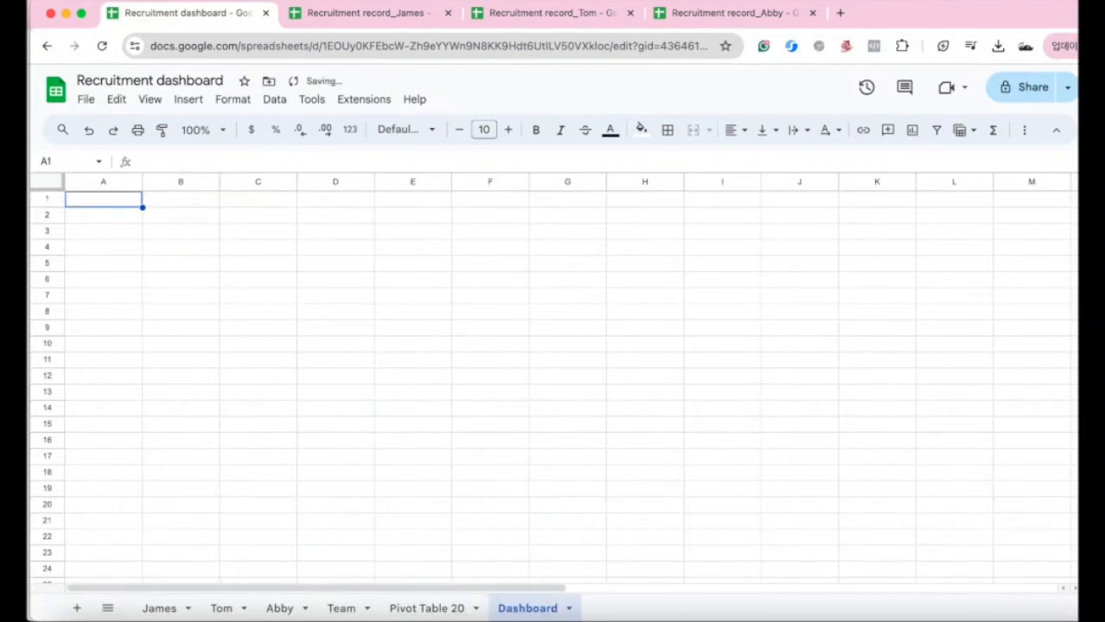
left_click(296, 333)
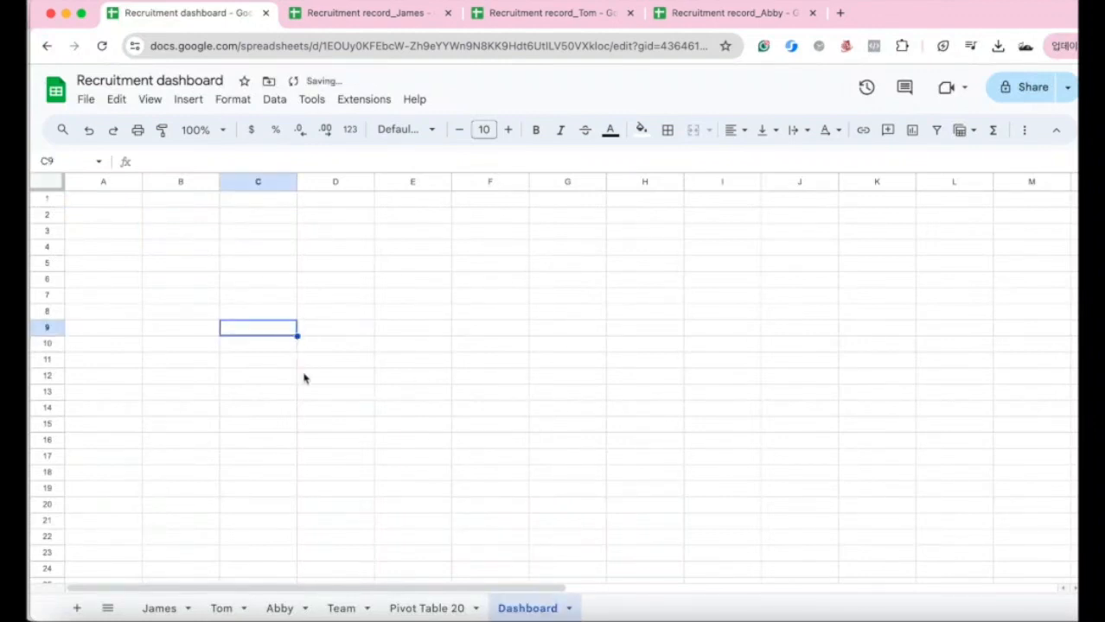
Insert a chart on the Dashboard sheet and place it at column A, starting from row 3.
left_click(123, 218)
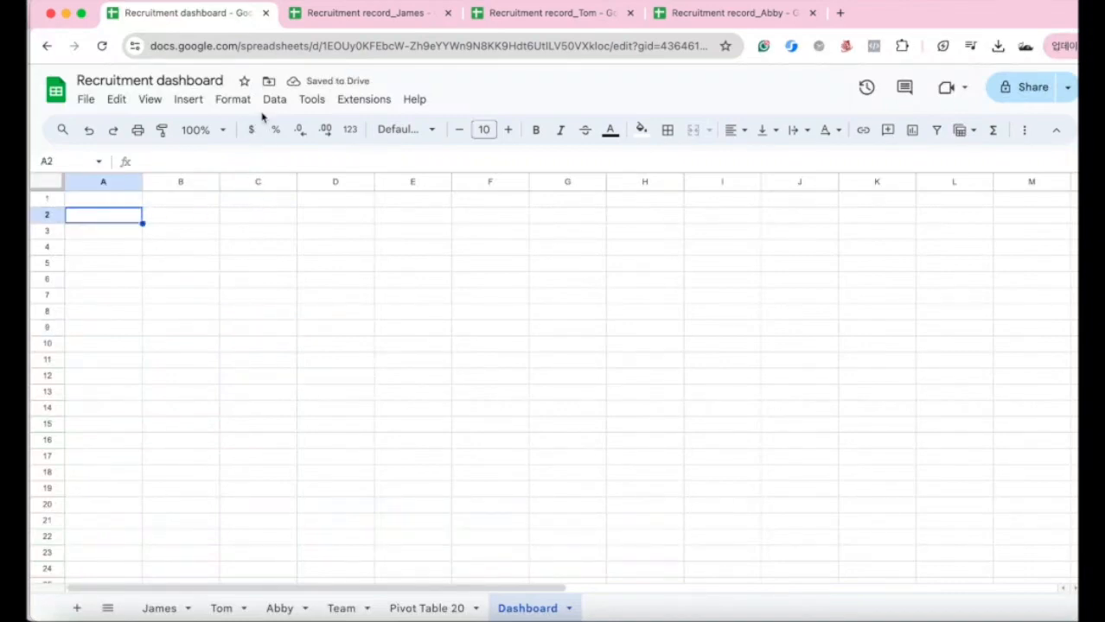
left_click(196, 101)
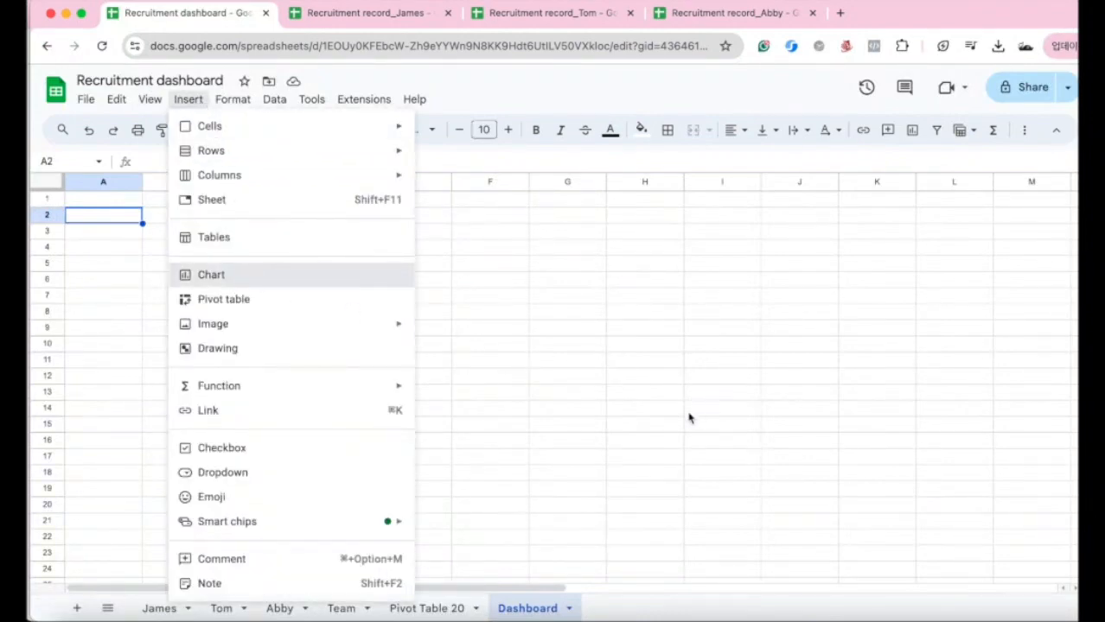
left_click_drag(552, 390, 415, 387)
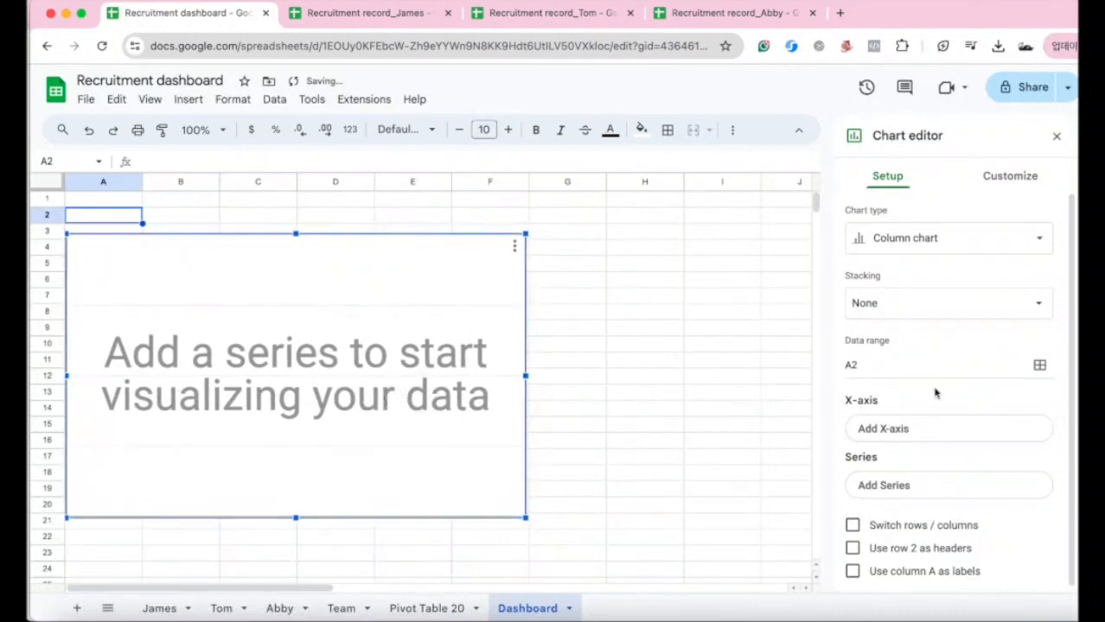
Set the chart's data range to 'Pivot Table 20'!A2:F9, the pivot table of recruiting dates by recruiter.
left_click(1039, 365)
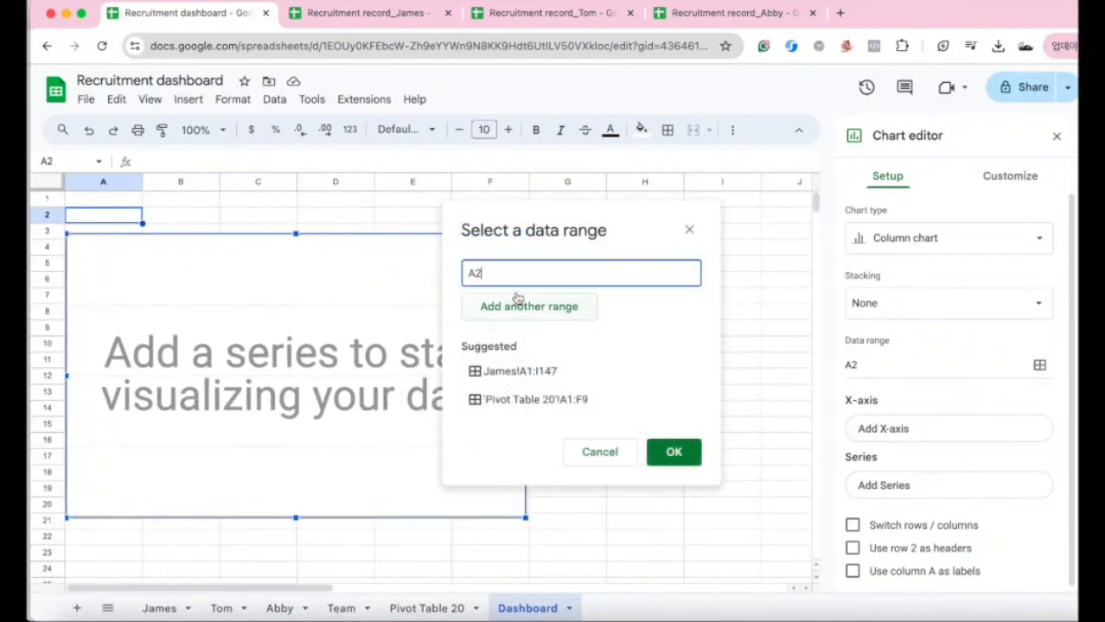
left_click(421, 608)
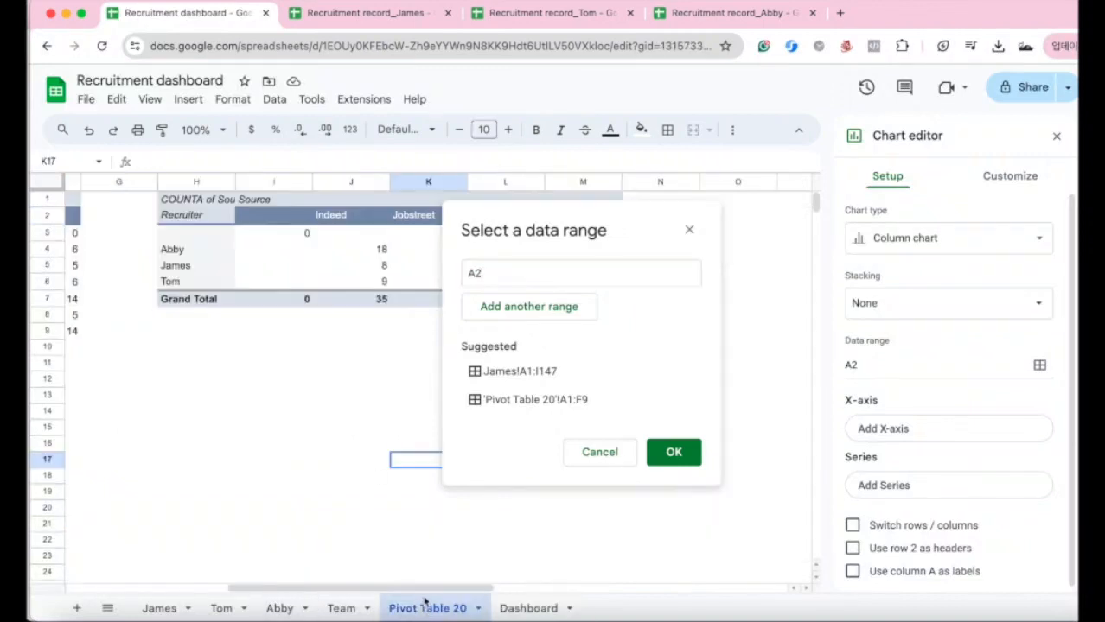
left_click_drag(365, 587, 185, 586)
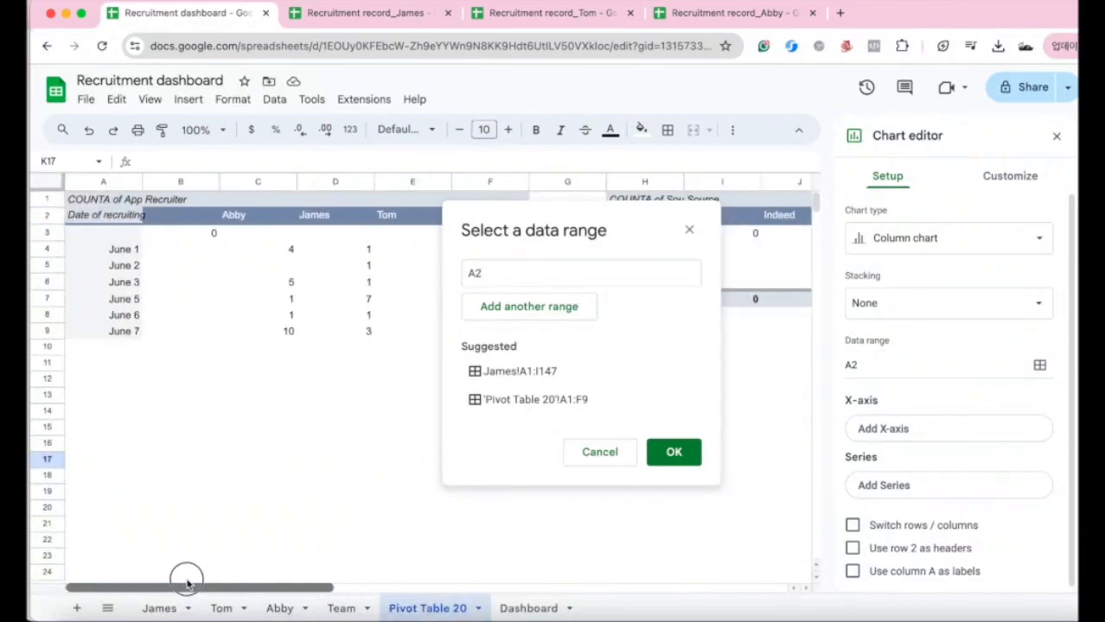
left_click_drag(543, 223, 610, 333)
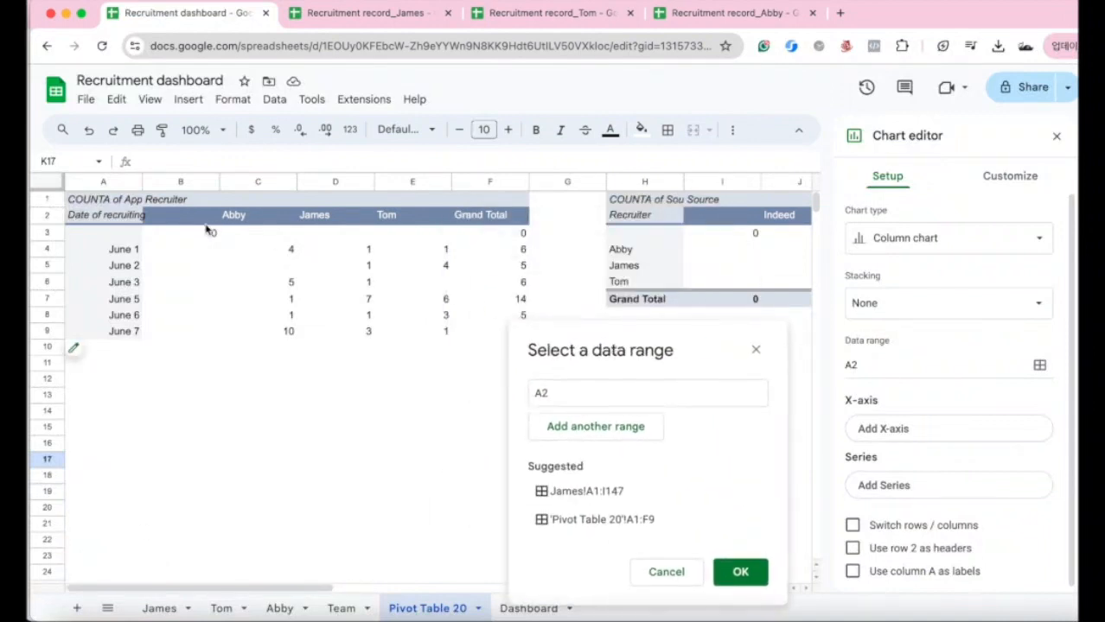
left_click_drag(108, 214, 494, 337)
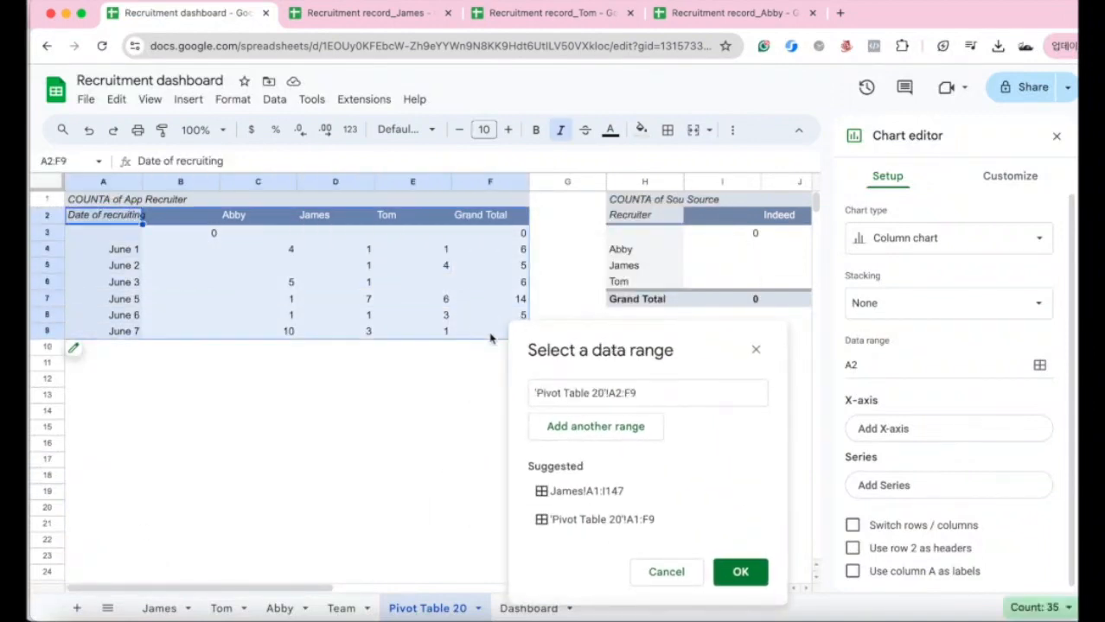
left_click(743, 568)
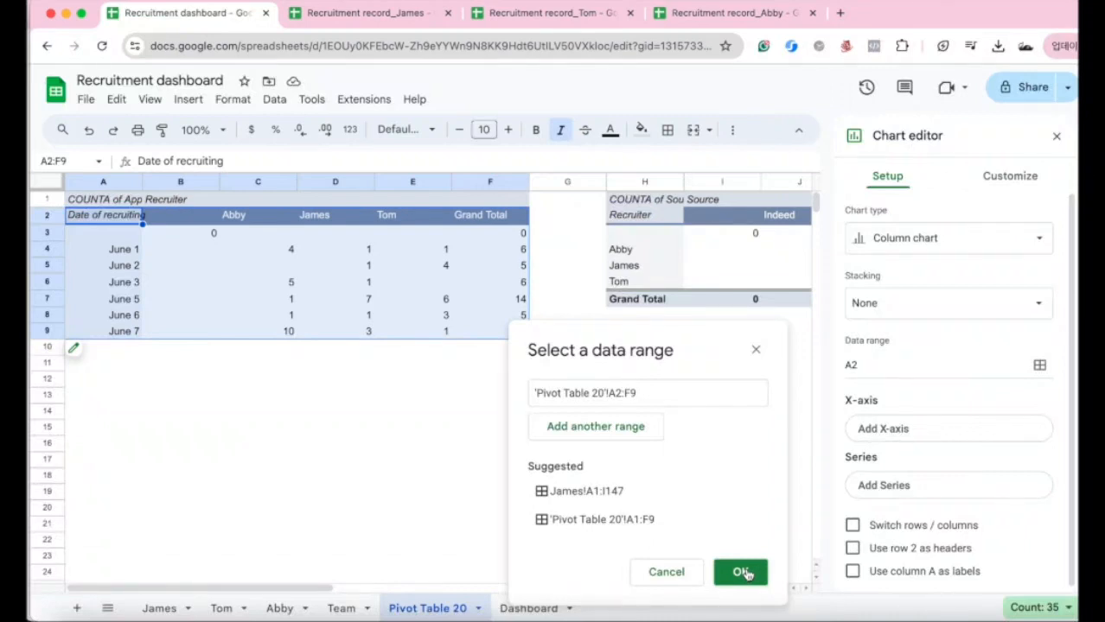
left_click(742, 574)
Set Date of recruiting as the chart's X-axis and remove it from the series.
left_click(916, 429)
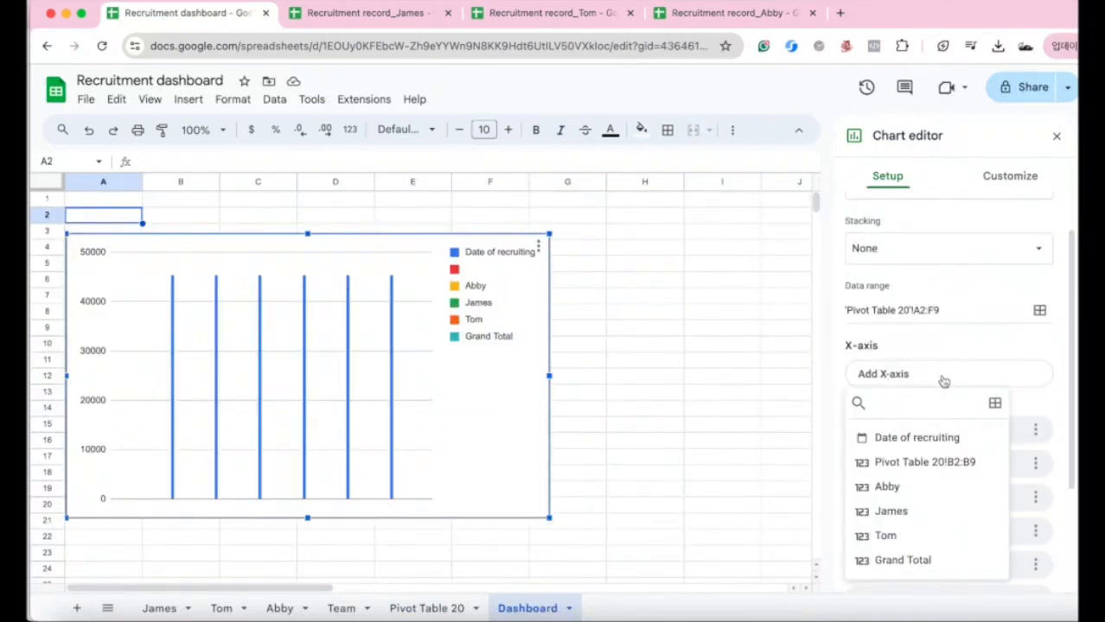
left_click(917, 438)
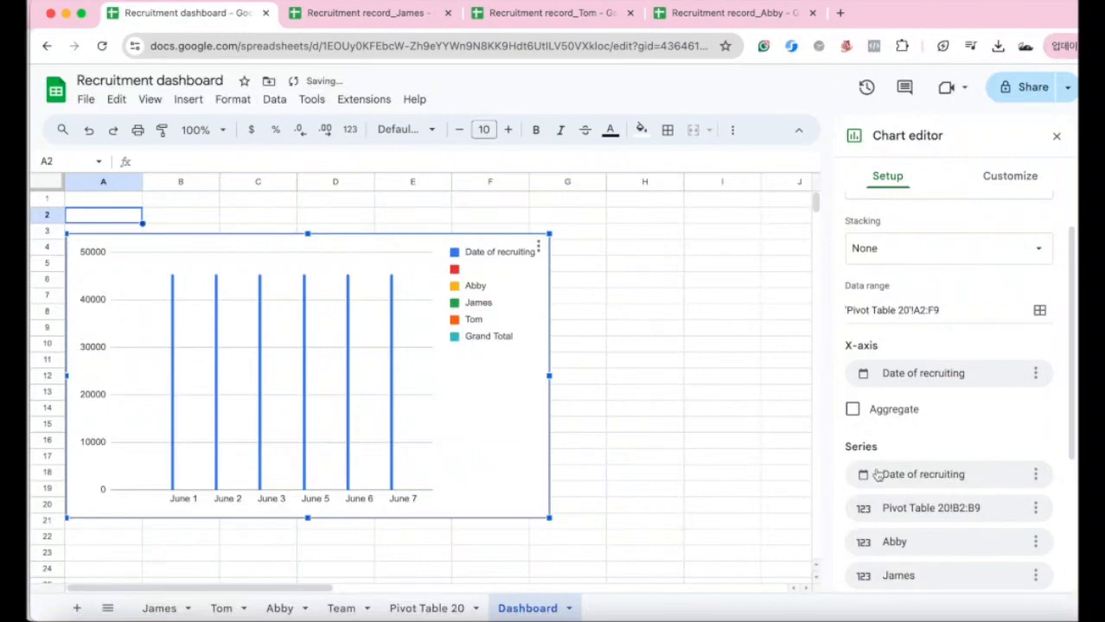
scroll(930, 490, "down", 1)
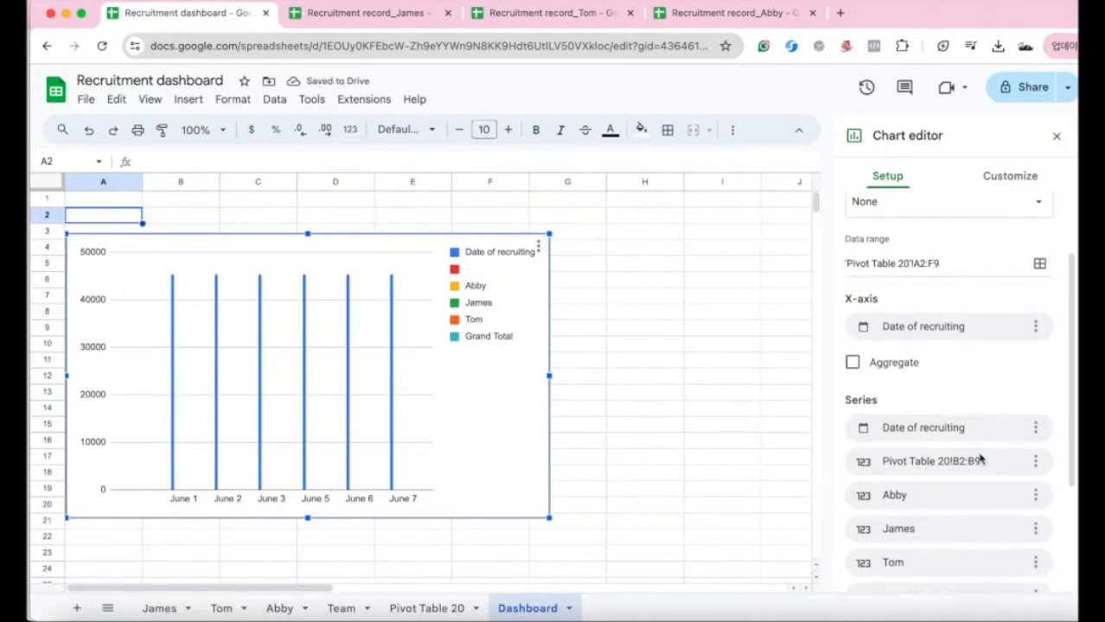
left_click(1035, 427)
left_click(985, 458)
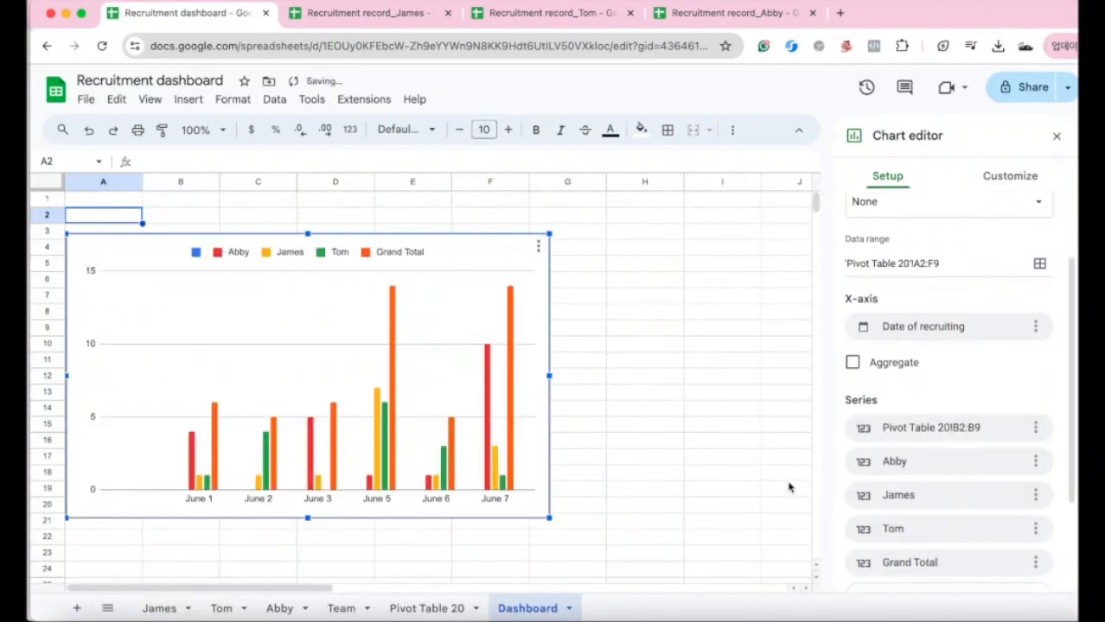
Change the column chart to a Combo chart.
scroll(996, 238, "up", 1)
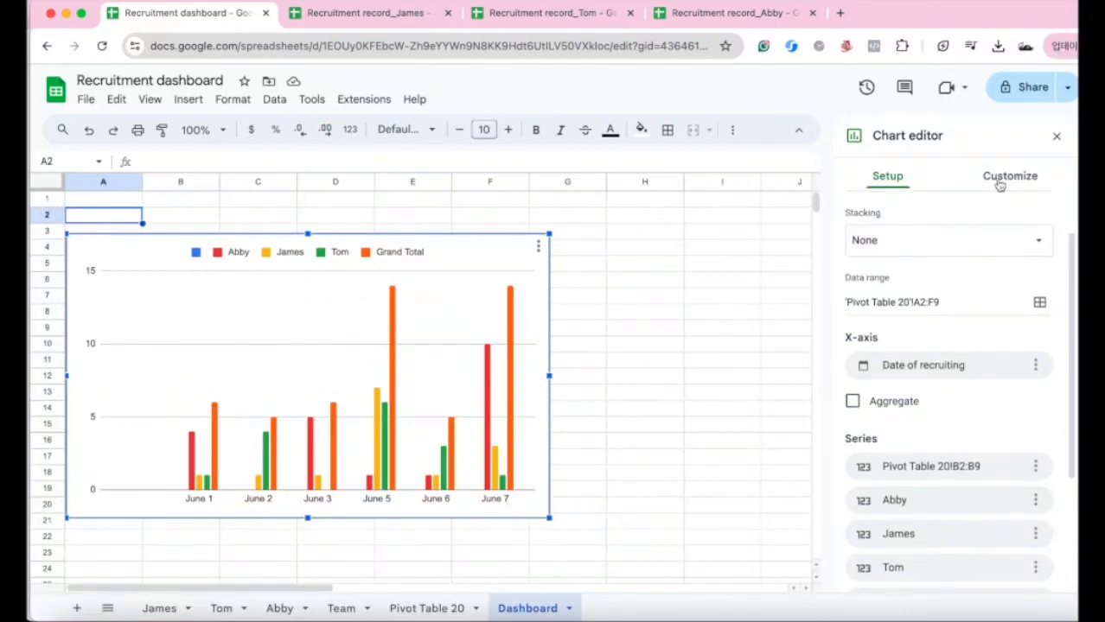
left_click(1003, 177)
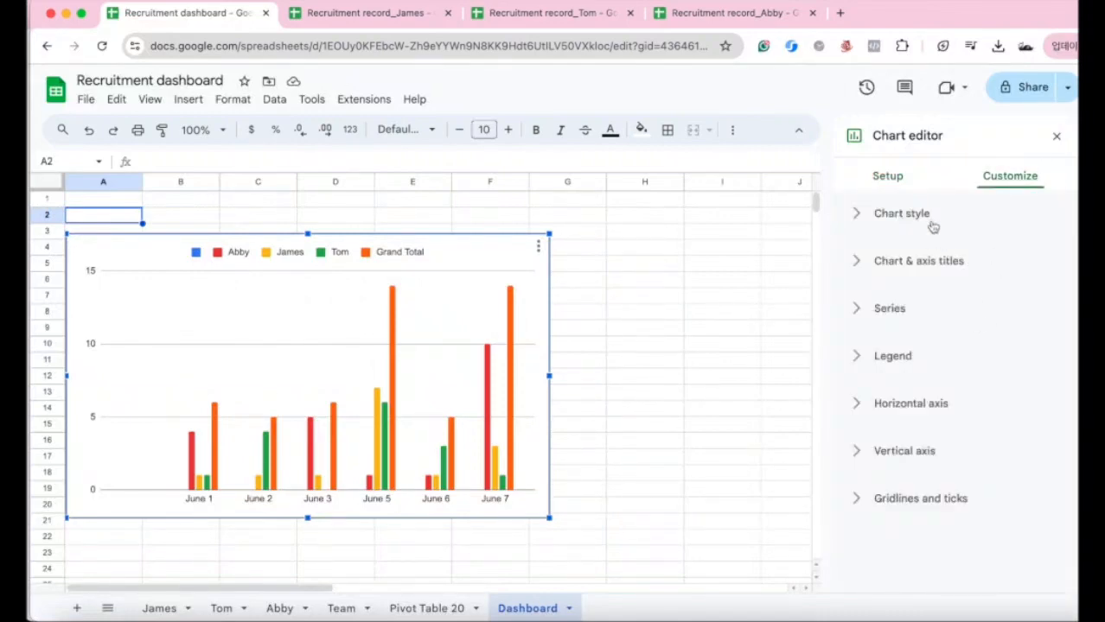
left_click(890, 178)
scroll(1010, 370, "down", 1)
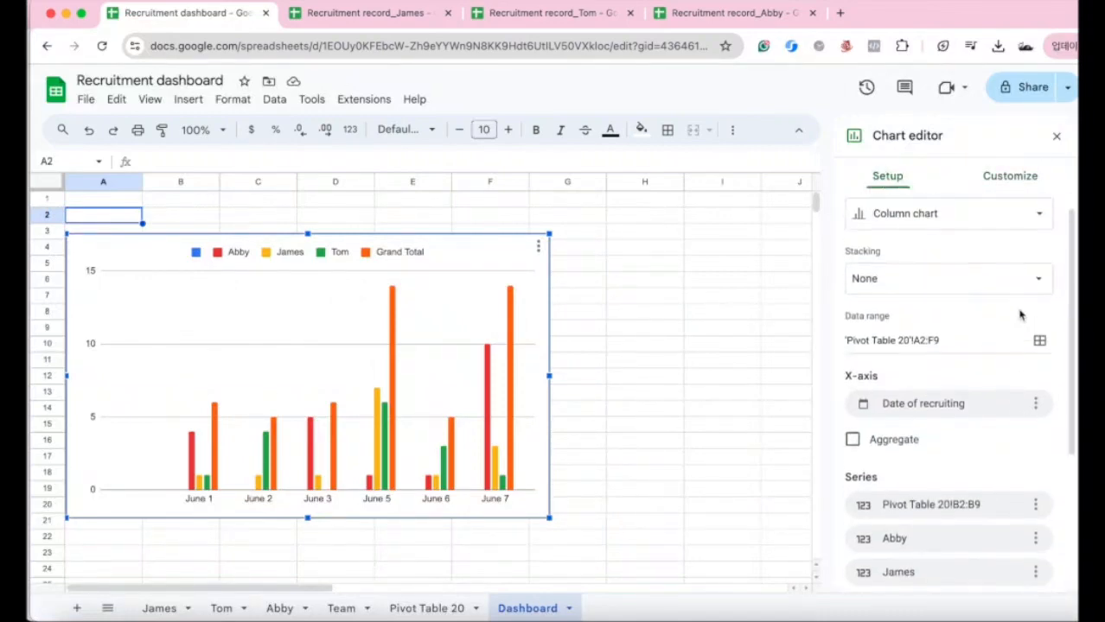
scroll(1015, 307, "up", 1)
left_click(989, 249)
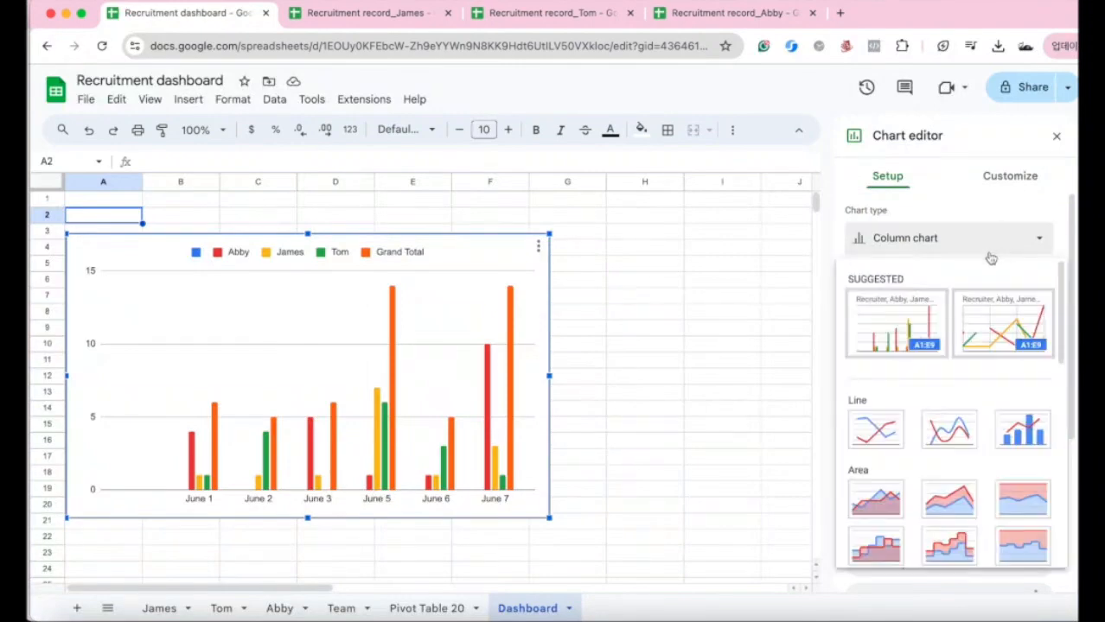
left_click(1023, 432)
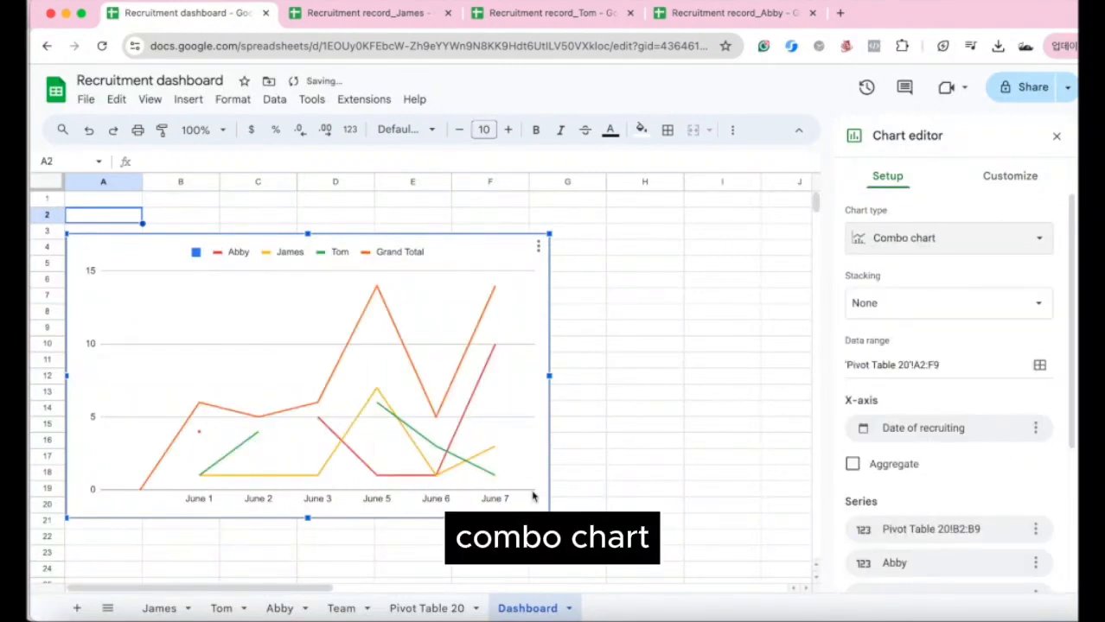
Format the red recruiter series of the combo chart as Columns and turn on its data labels.
left_click(1002, 178)
left_click(904, 361)
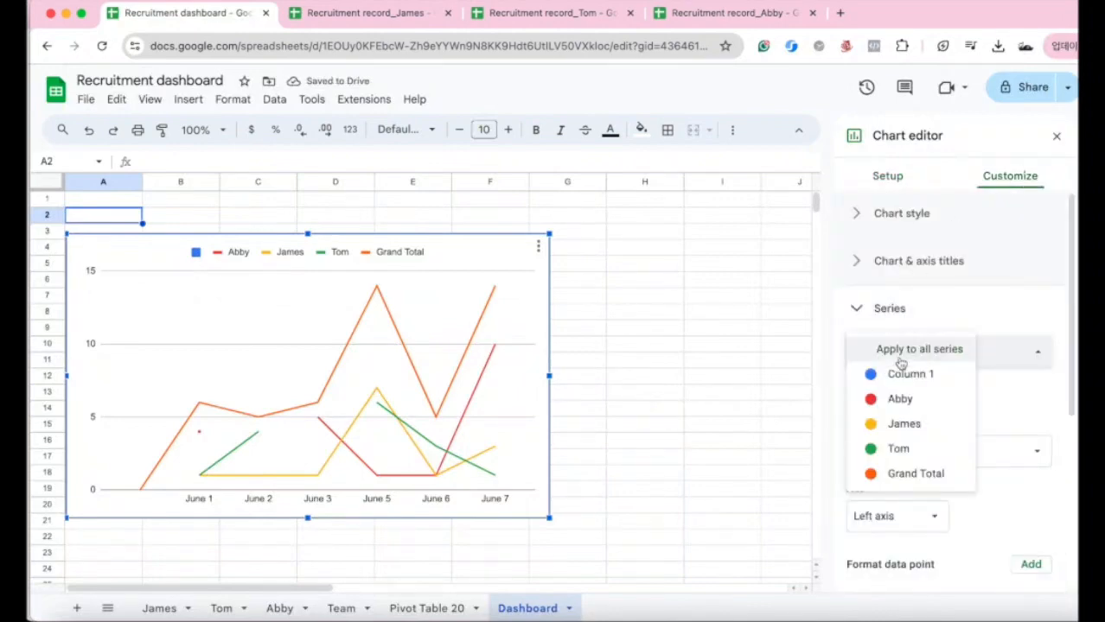
left_click(926, 403)
left_click(925, 457)
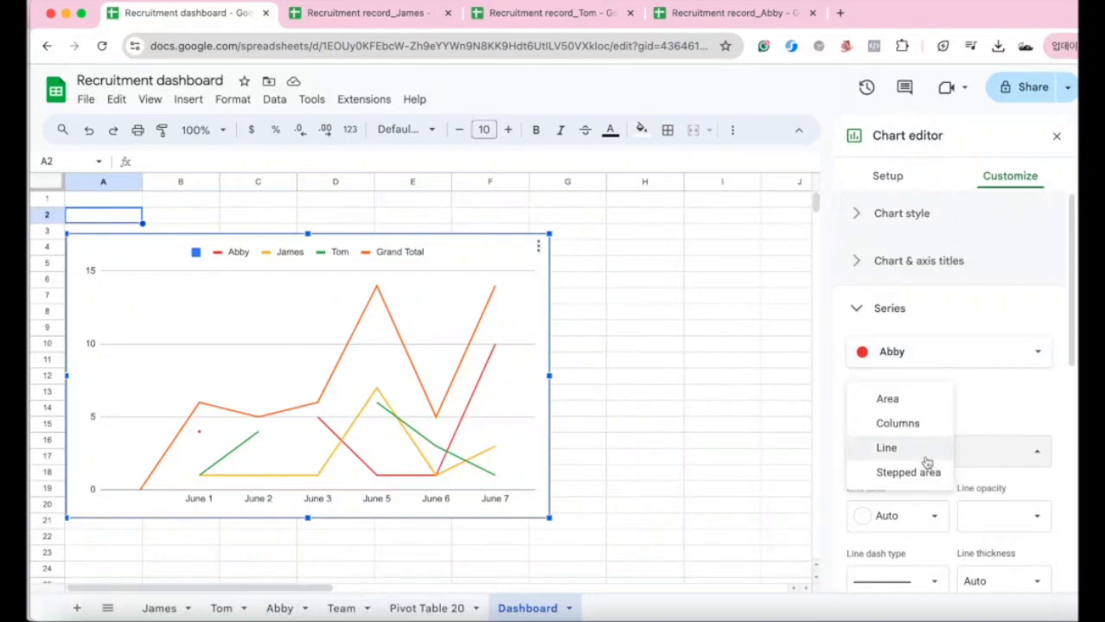
left_click(899, 423)
scroll(1006, 468, "down", 5)
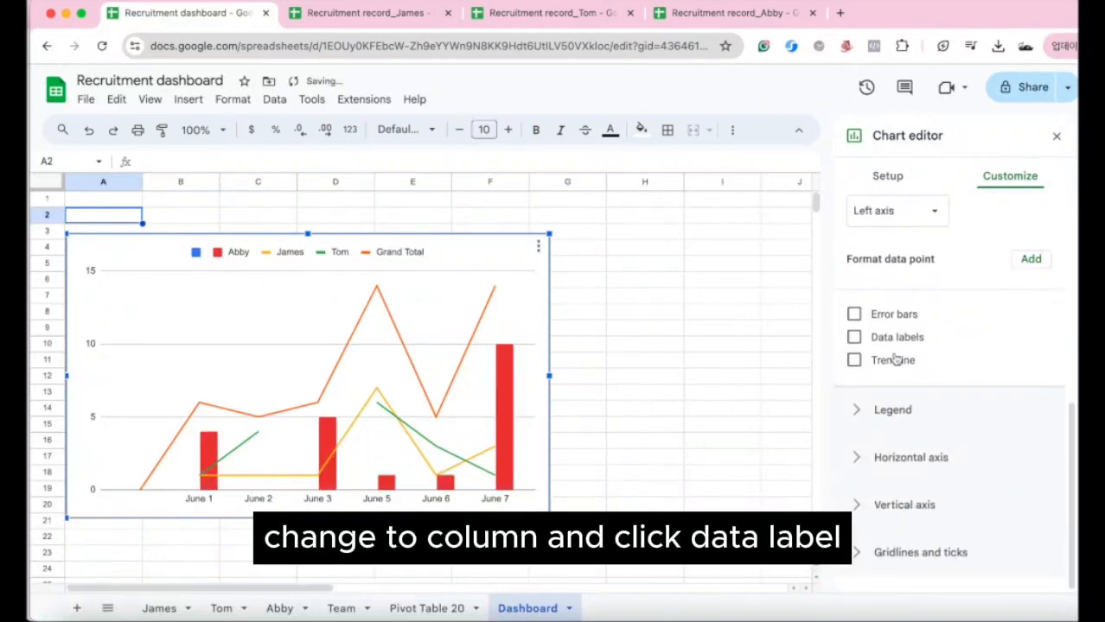
left_click(894, 338)
Format the yellow recruiter series of the combo chart as Columns and turn on its data labels.
scroll(963, 380, "up", 3)
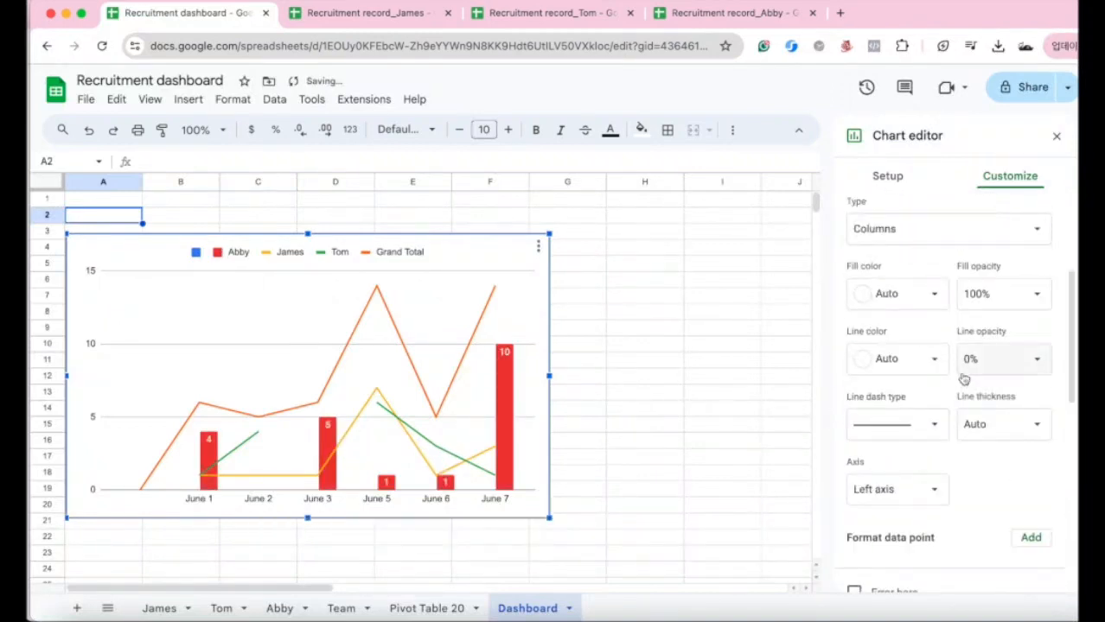
scroll(937, 277, "up", 3)
left_click(938, 217)
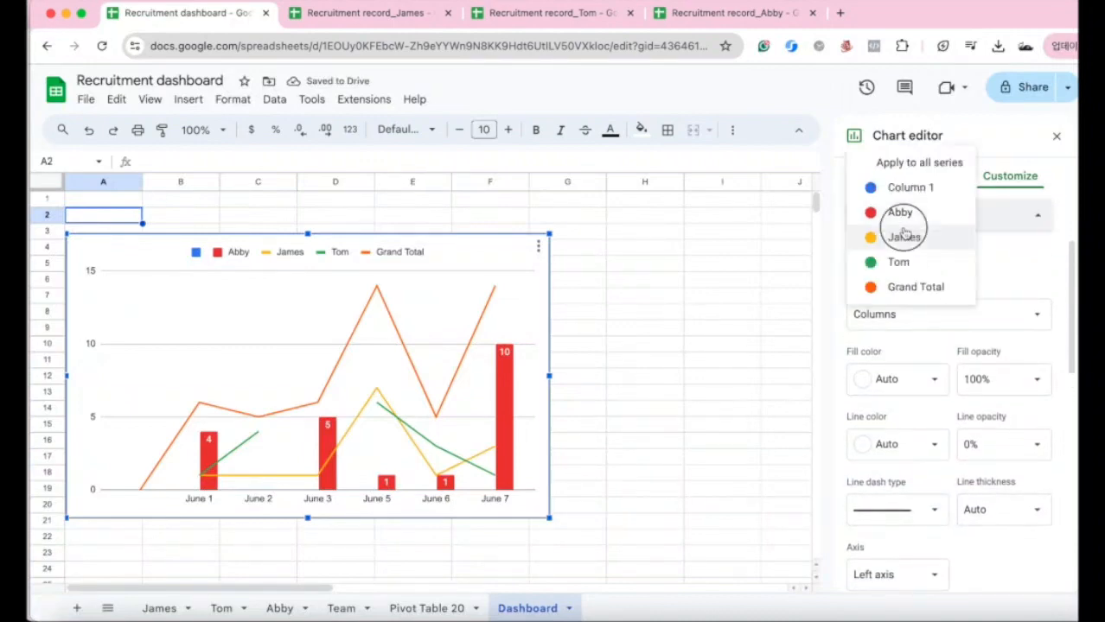
left_click(905, 247)
left_click(908, 316)
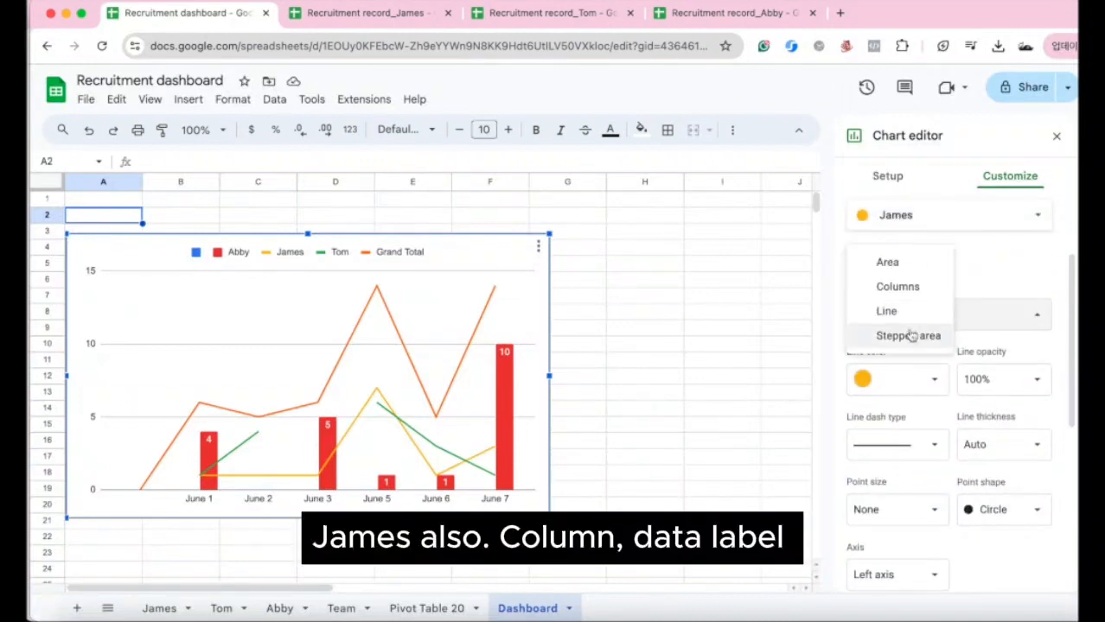
left_click(905, 292)
scroll(937, 462, "down", 3)
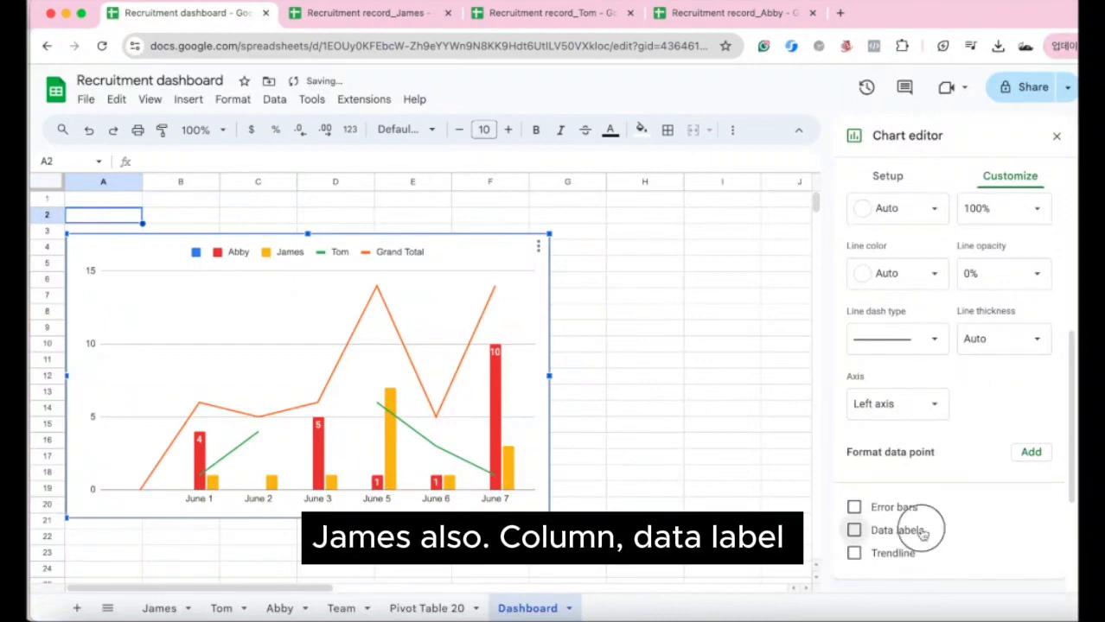
left_click(910, 528)
Format the green recruiter series of the combo chart as Columns and turn on its data labels.
scroll(963, 428, "up", 5)
left_click(918, 351)
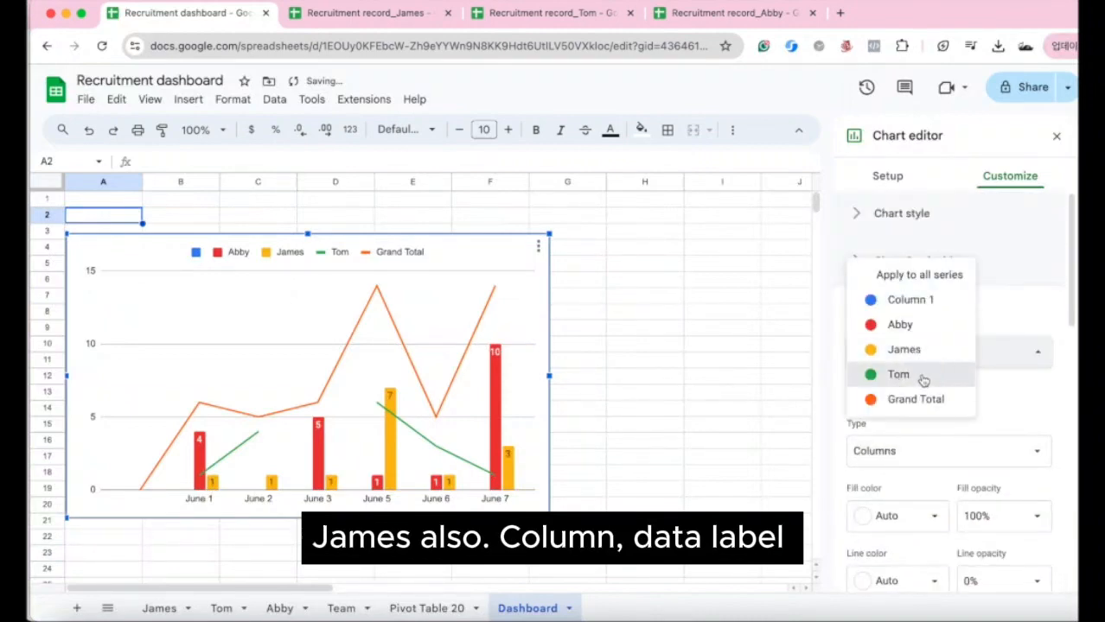
left_click(923, 375)
scroll(937, 500, "down", 1)
left_click(927, 410)
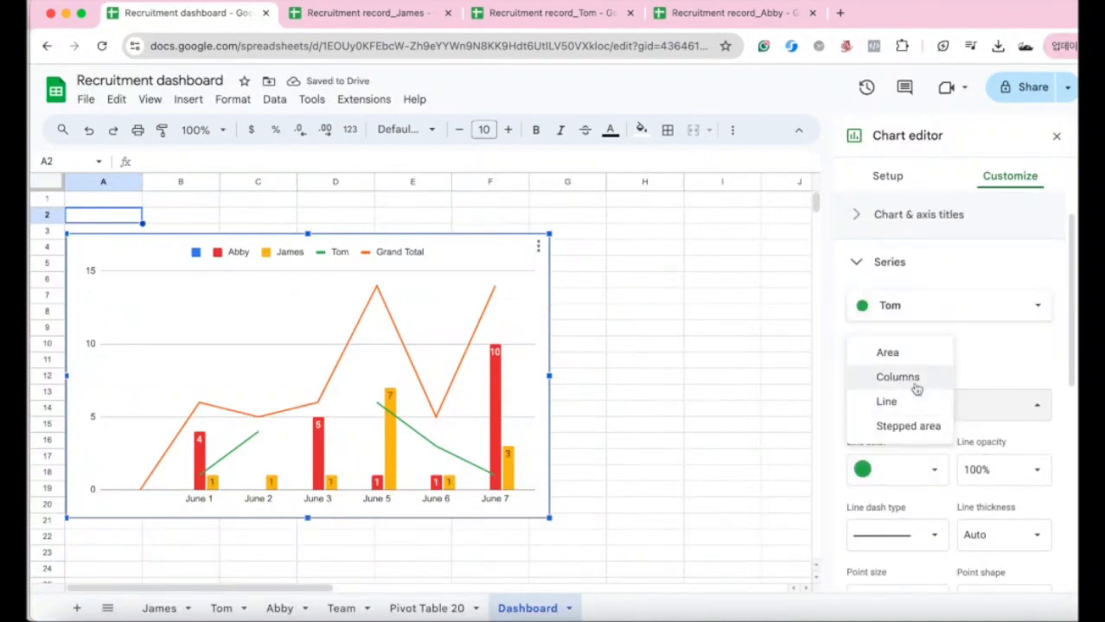
left_click(915, 377)
scroll(960, 469, "down", 3)
left_click(900, 545)
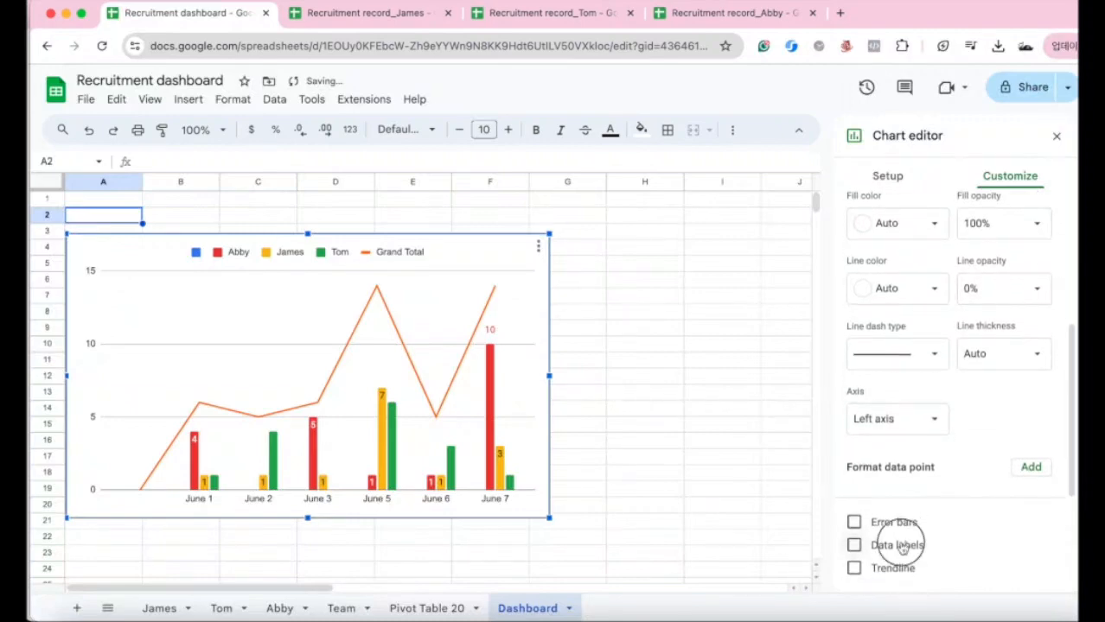
Set the stacking of the combo chart to Standard.
left_click(895, 176)
scroll(996, 313, "up", 4)
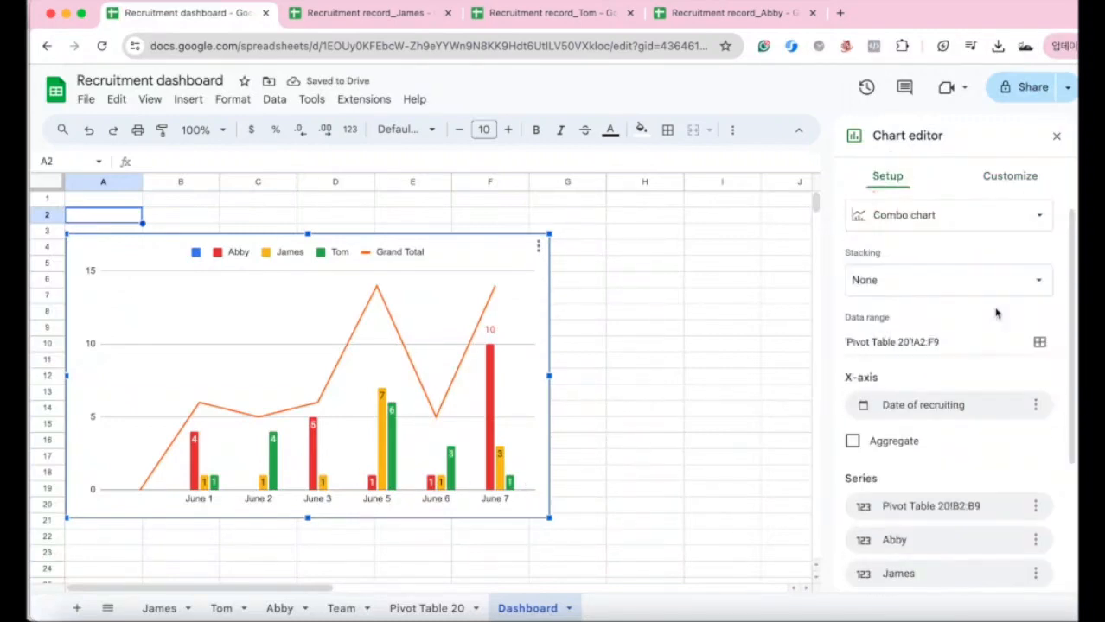
left_click(953, 285)
left_click(954, 302)
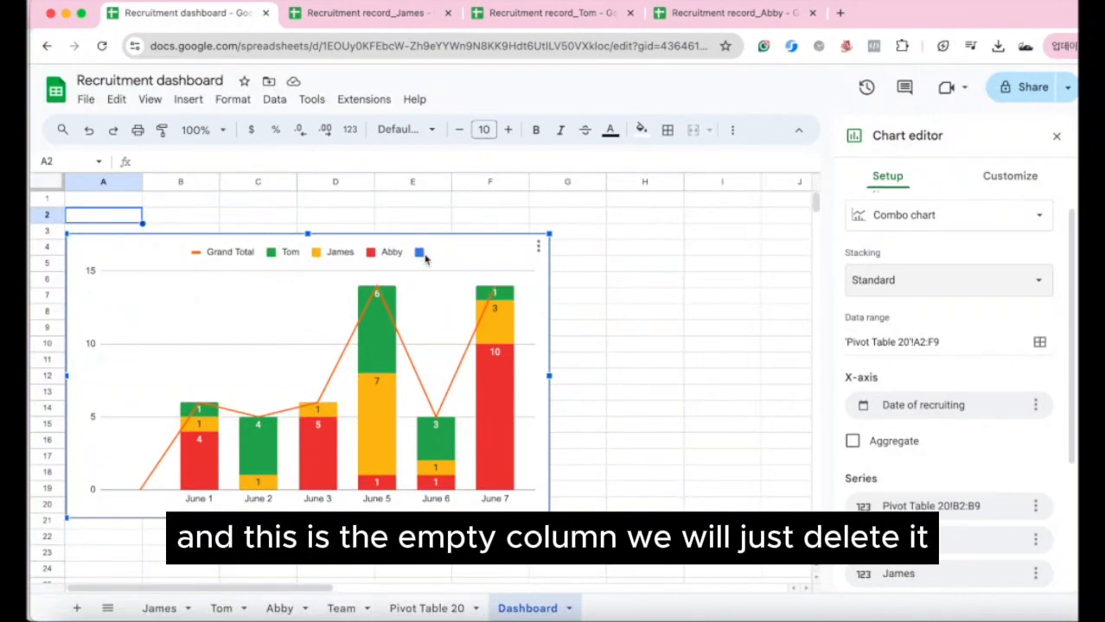
Remove the empty Pivot Table 20!B2:B9 series from the combo chart.
scroll(1031, 407, "down", 3)
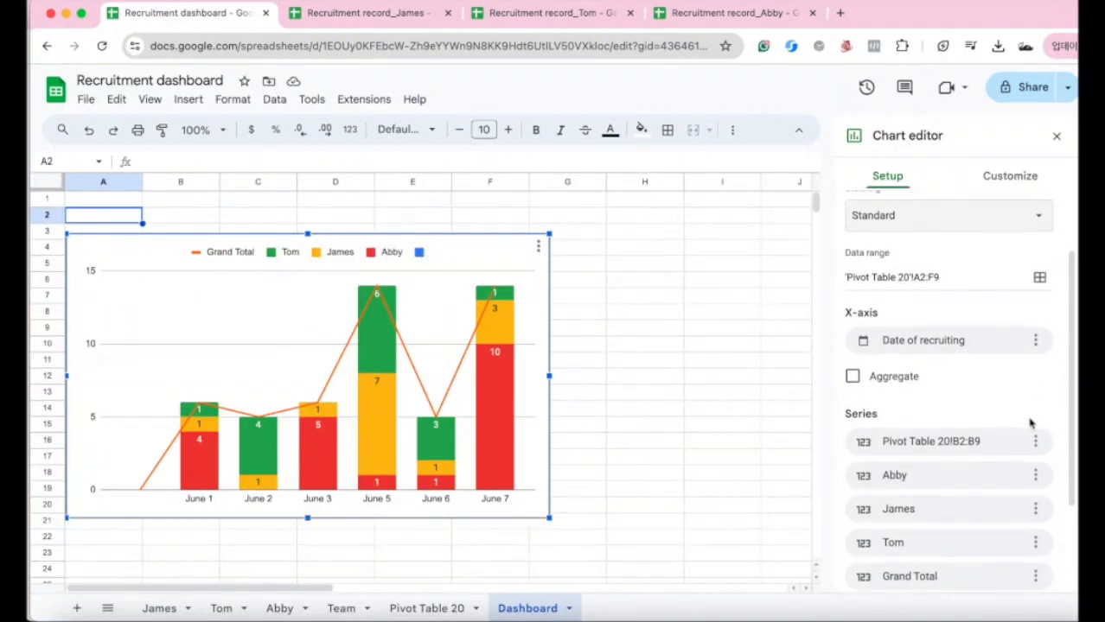
left_click(1036, 397)
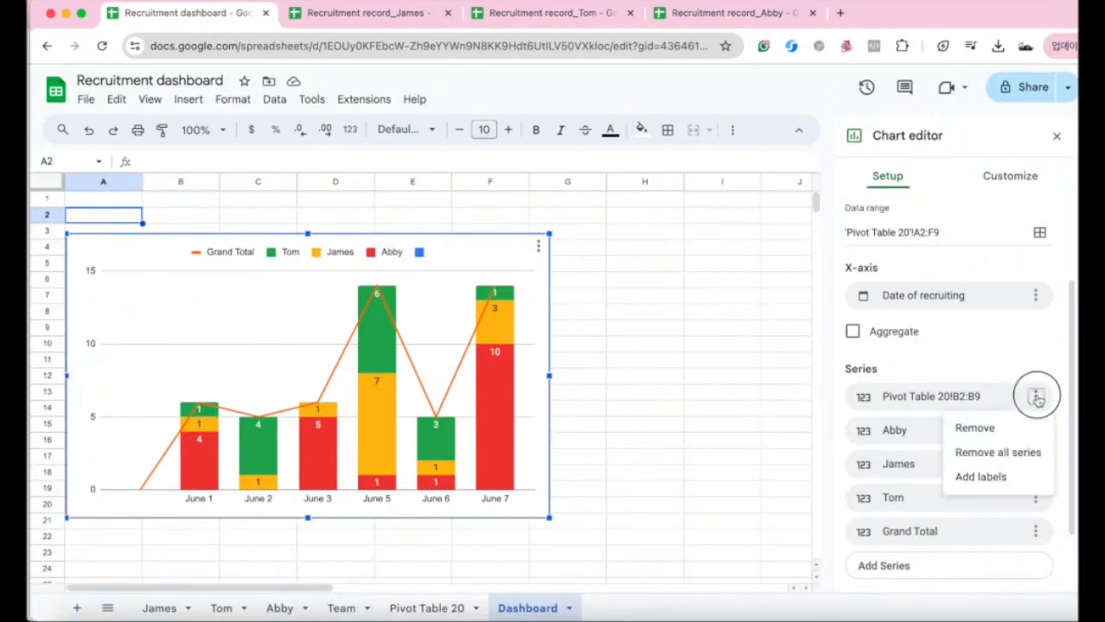
left_click(974, 428)
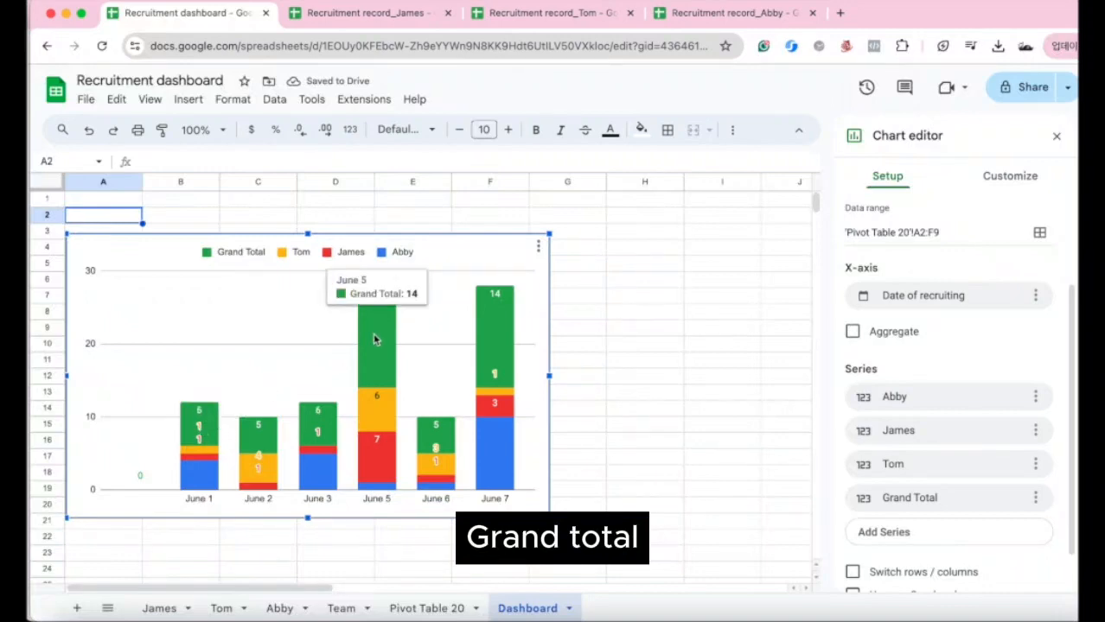
left_click(1010, 176)
left_click(950, 318)
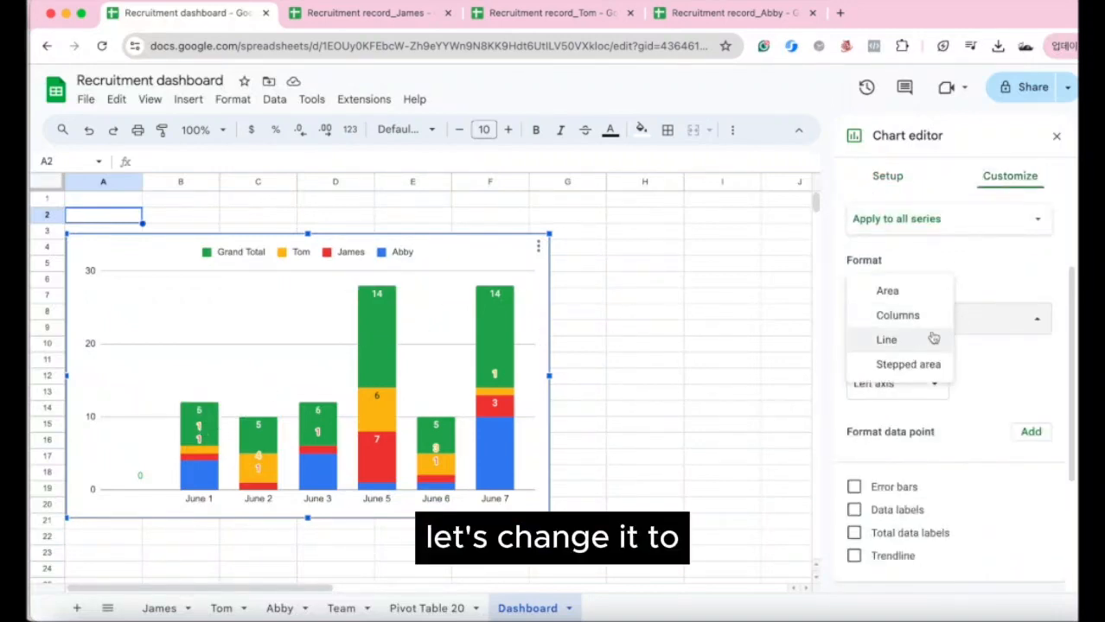
left_click(931, 338)
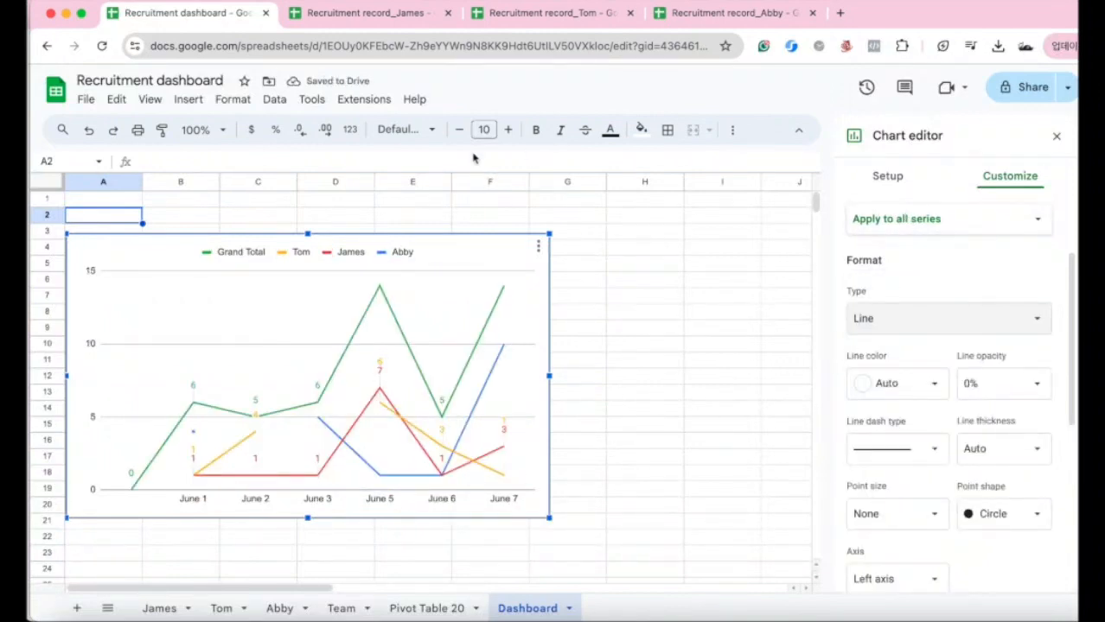
left_click(88, 130)
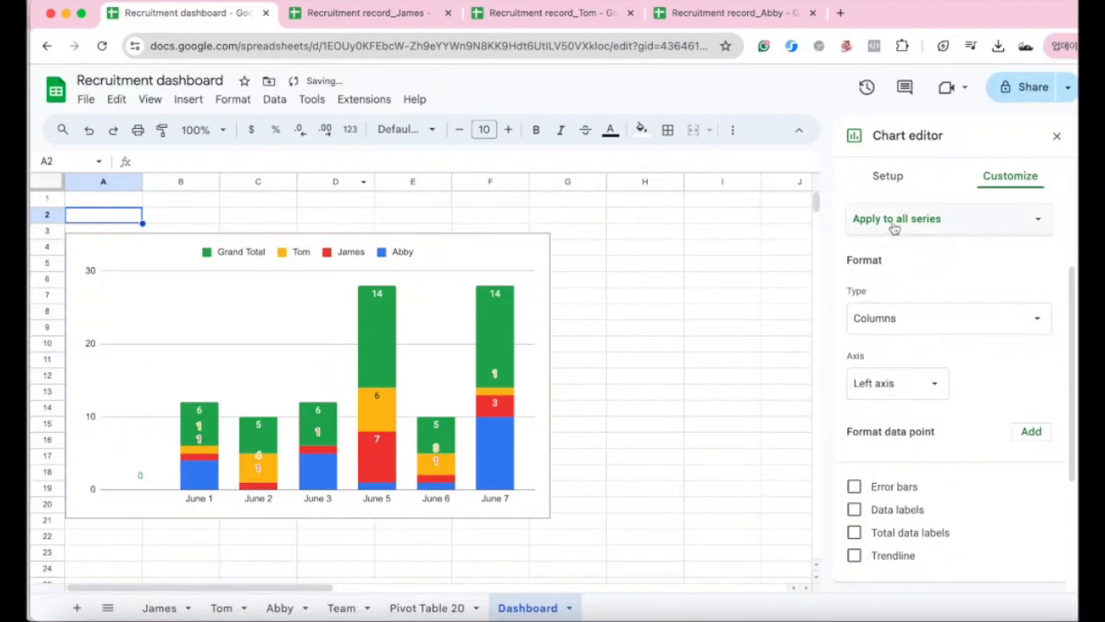
Format only the Grand Total series of the stacked date chart as Line.
scroll(959, 280, "up", 1)
left_click(937, 259)
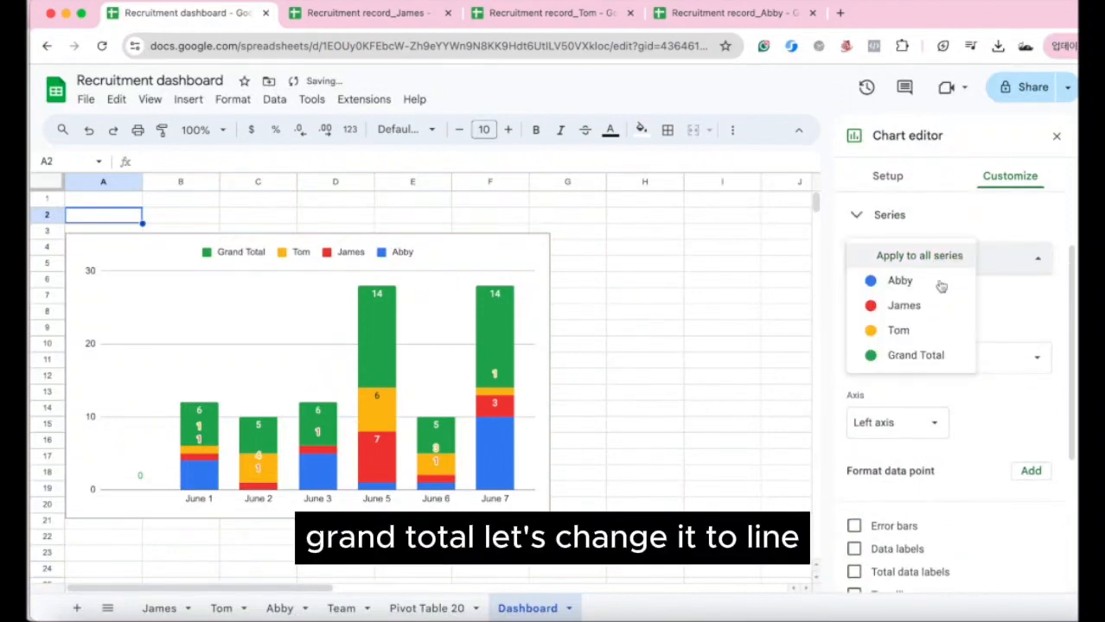
left_click(940, 365)
left_click(937, 370)
left_click(907, 380)
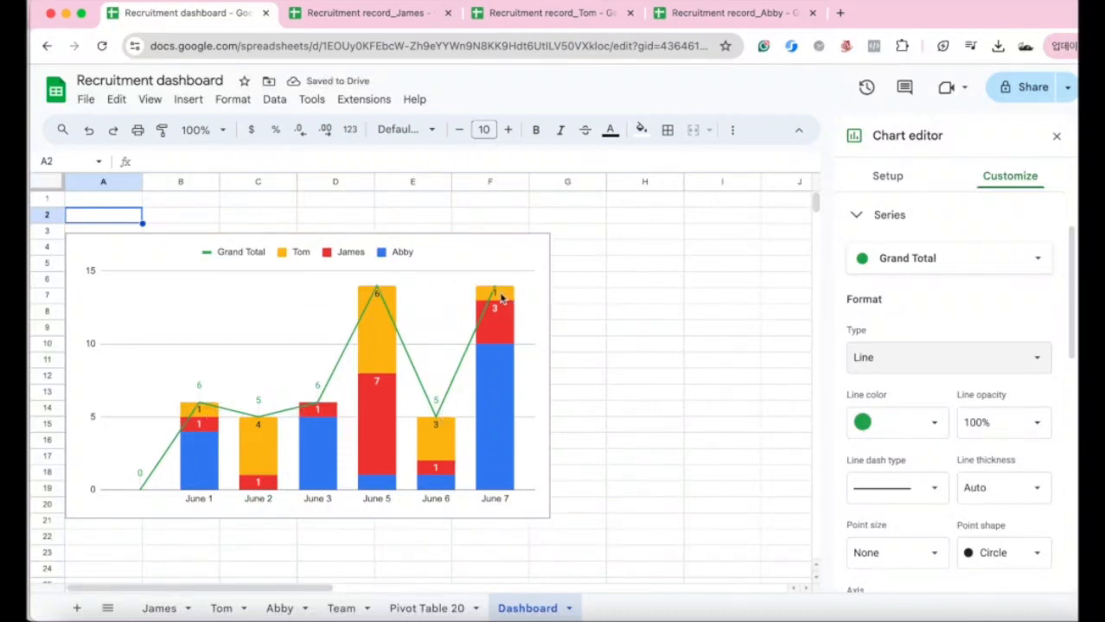
left_click(502, 458)
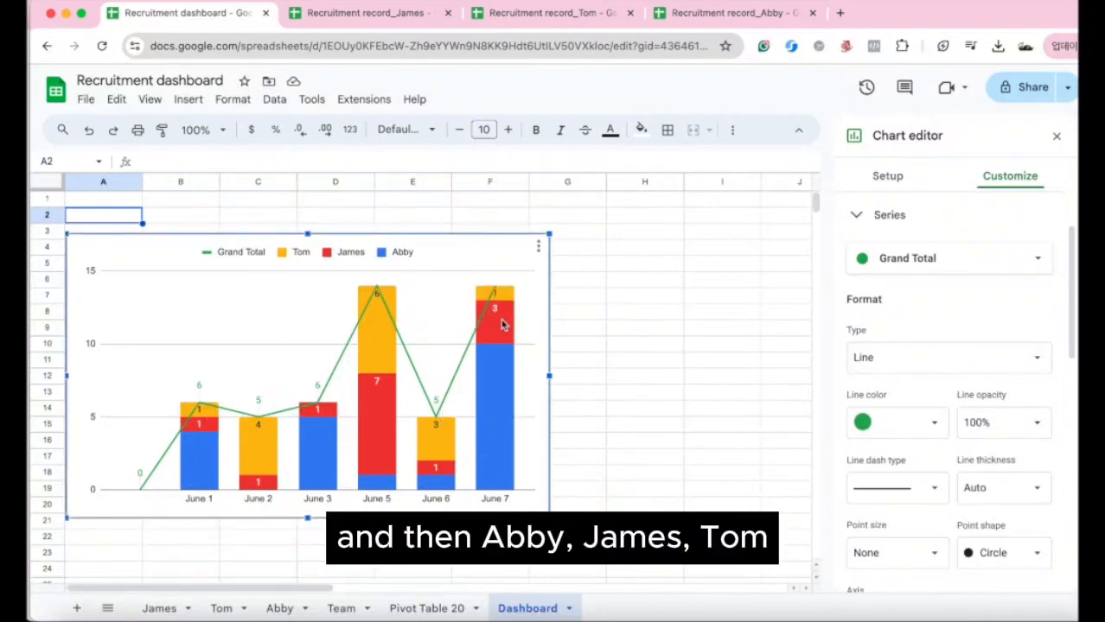
scroll(622, 432, "down", 1)
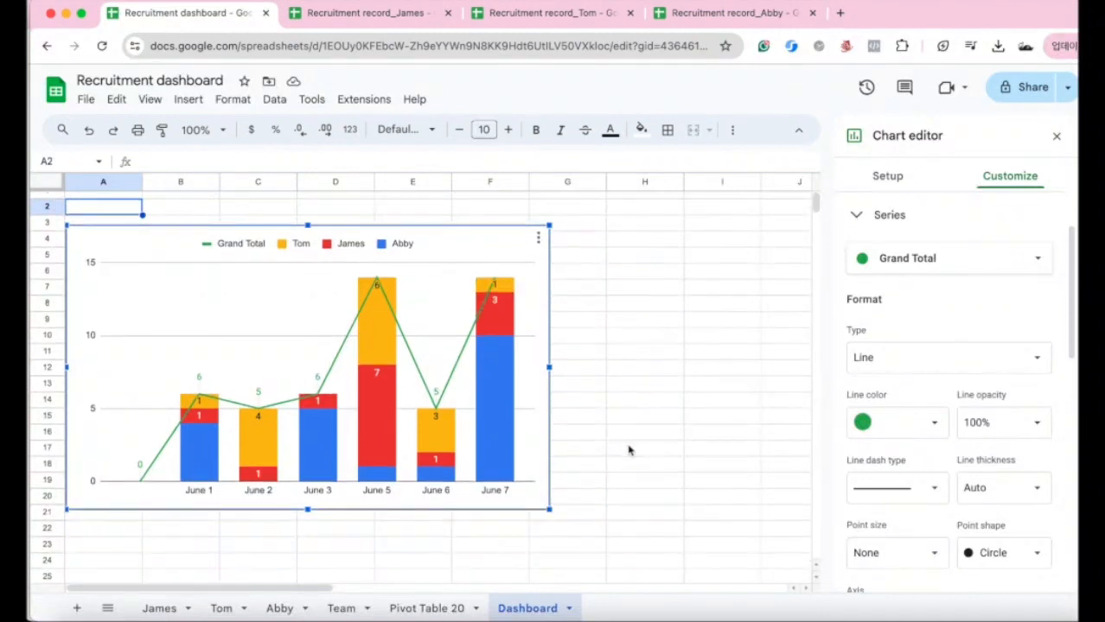
scroll(630, 451, "up", 1)
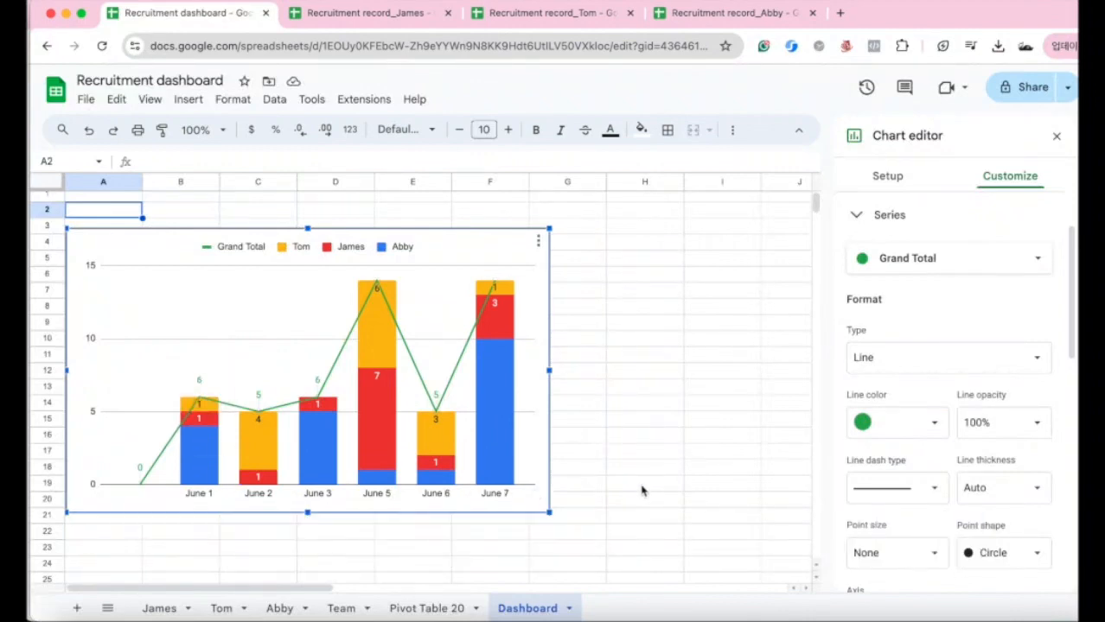
Insert a second chart on the Dashboard sheet and place it below the first one, with its upper-left corner at cell A25.
scroll(646, 490, "down", 3)
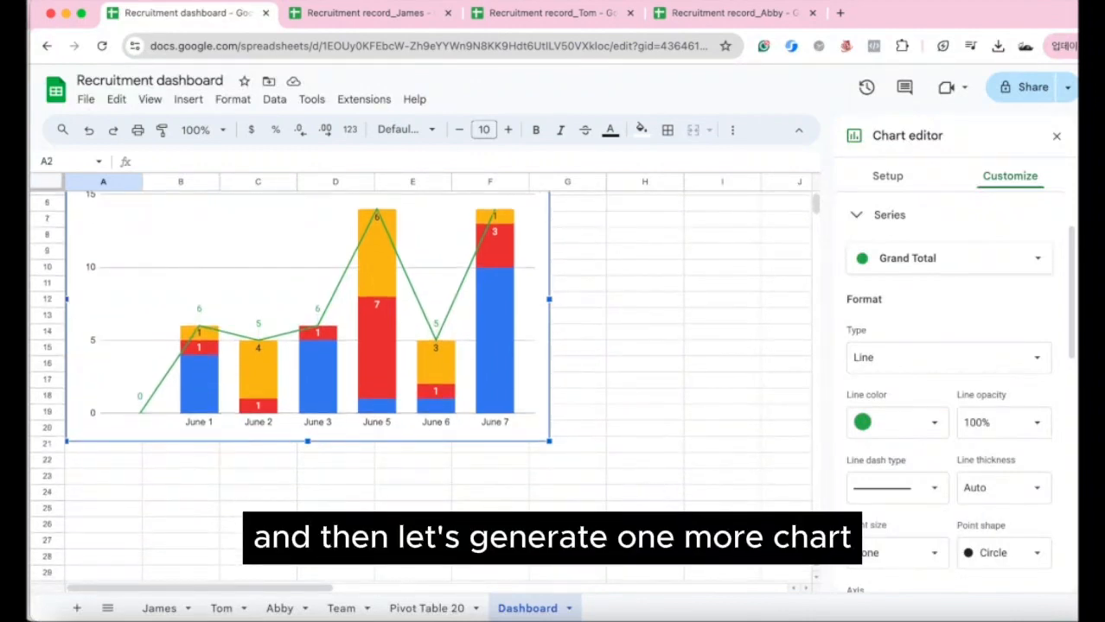
left_click(122, 476)
scroll(556, 491, "down", 2)
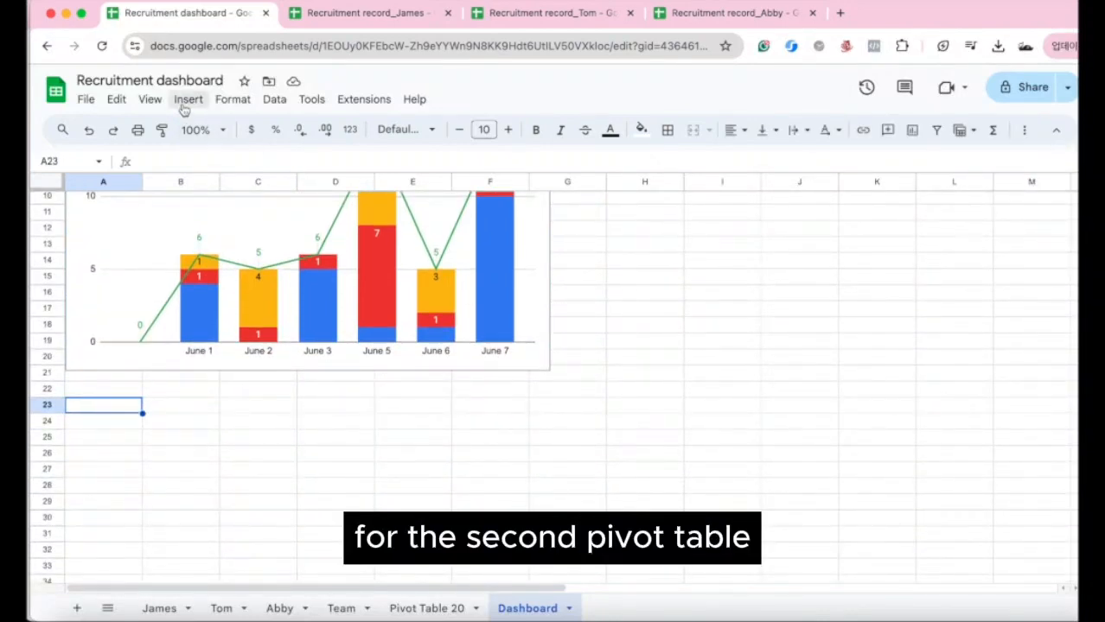
left_click(183, 107)
left_click(208, 274)
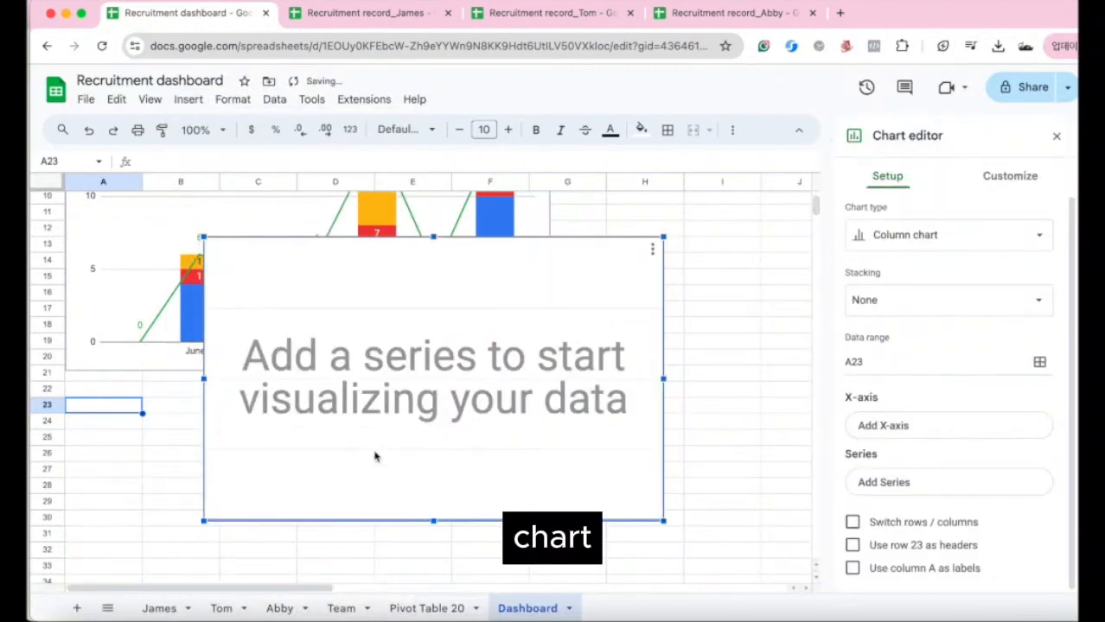
scroll(717, 451, "down", 5)
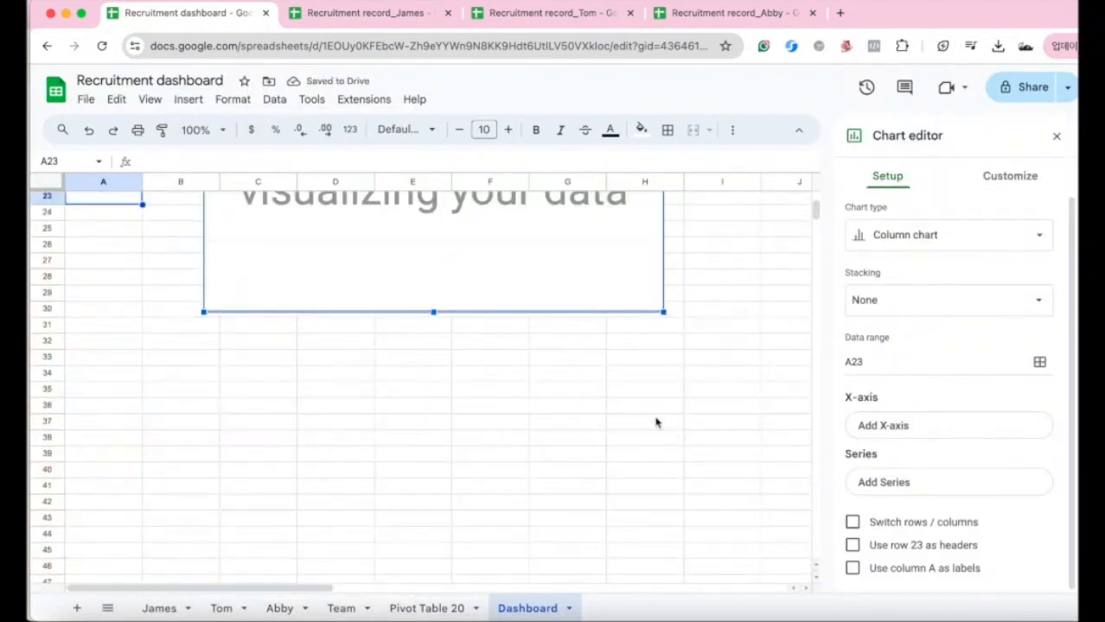
left_click_drag(434, 286, 301, 483)
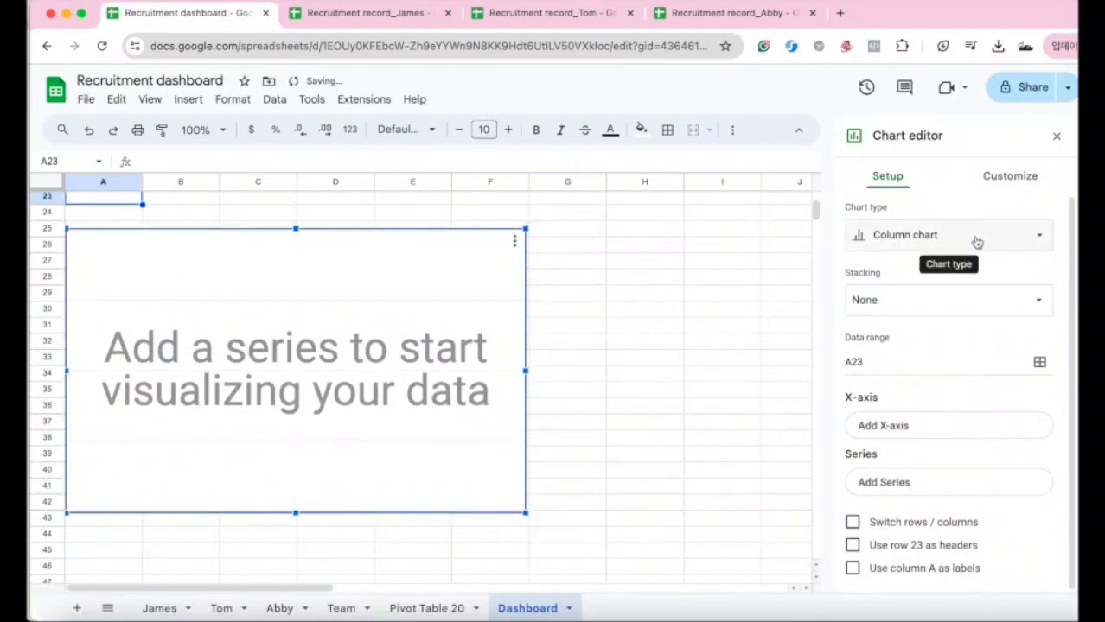
Set the new chart's data range to the second pivot table, 'Pivot Table 20'!H2:M7.
left_click(1039, 363)
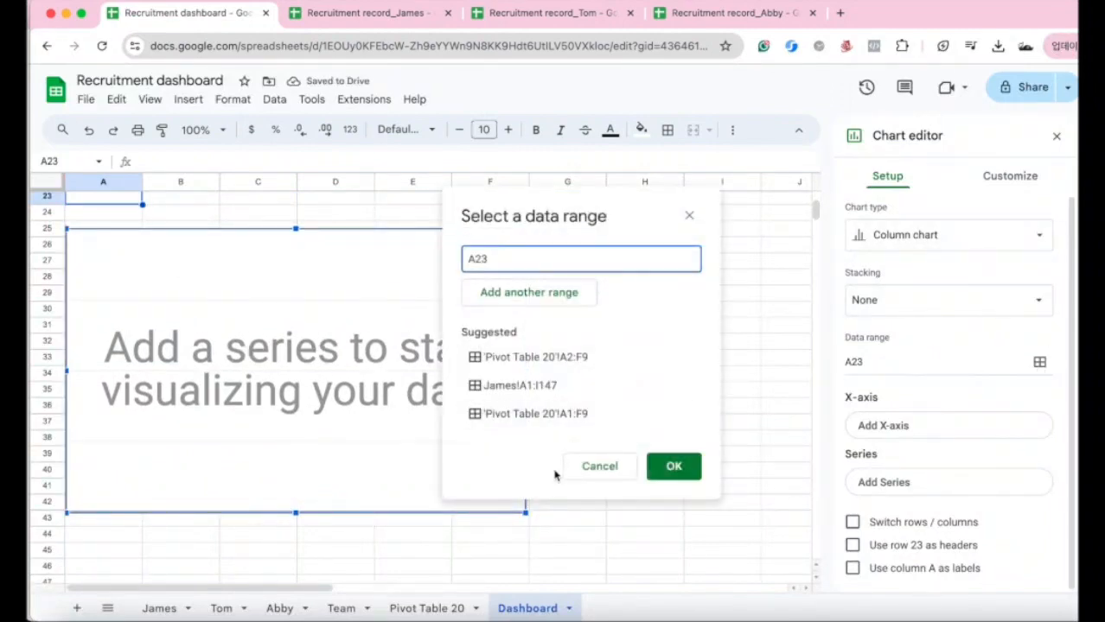
left_click(421, 611)
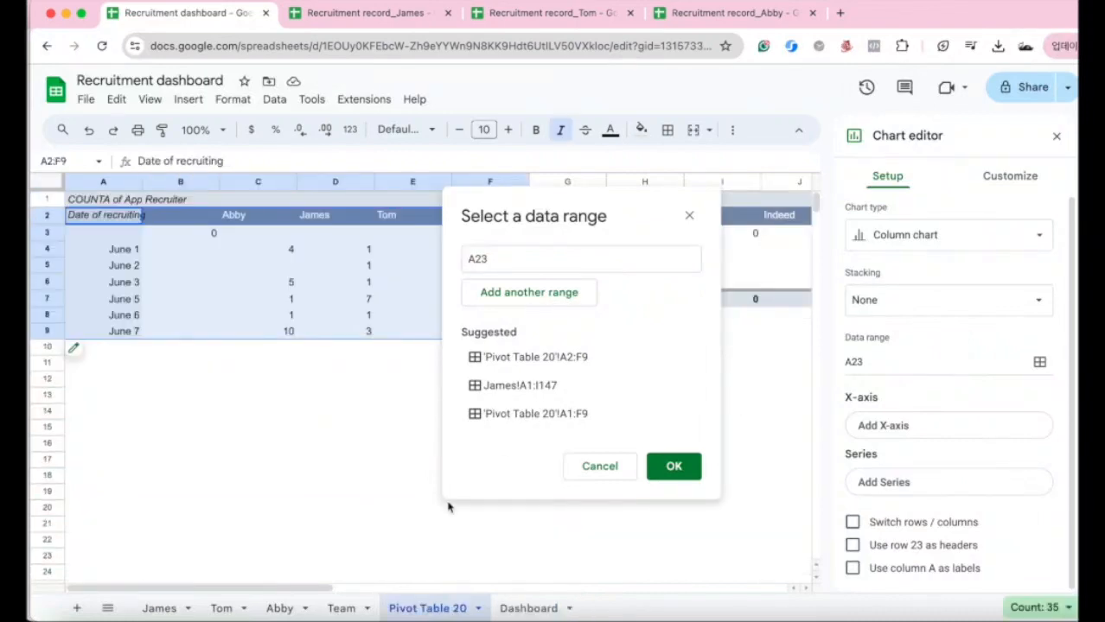
left_click_drag(574, 202, 574, 324)
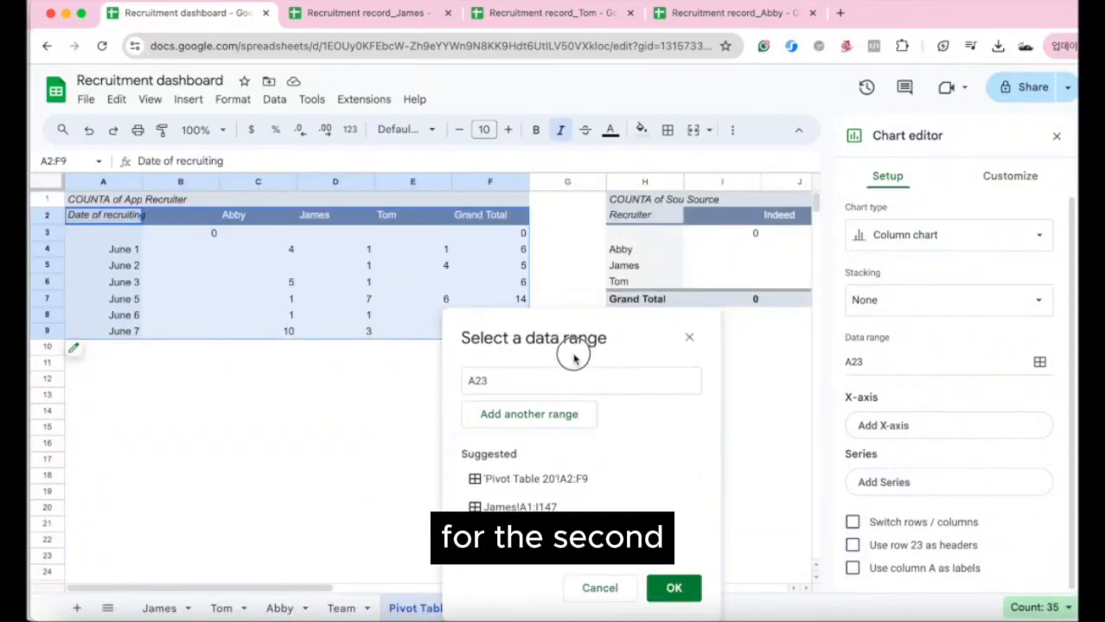
left_click_drag(317, 588, 456, 601)
left_click_drag(242, 219, 632, 297)
left_click(675, 589)
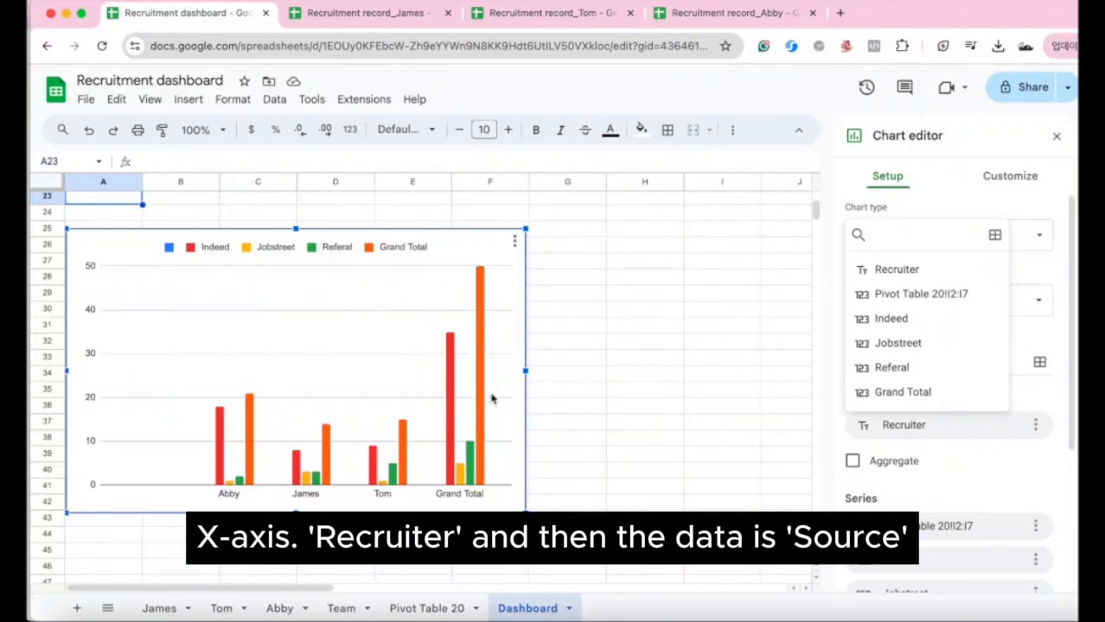
Reopen the second chart for editing and make it a Combo chart with Standard stacking.
left_click(703, 391)
left_click(465, 393)
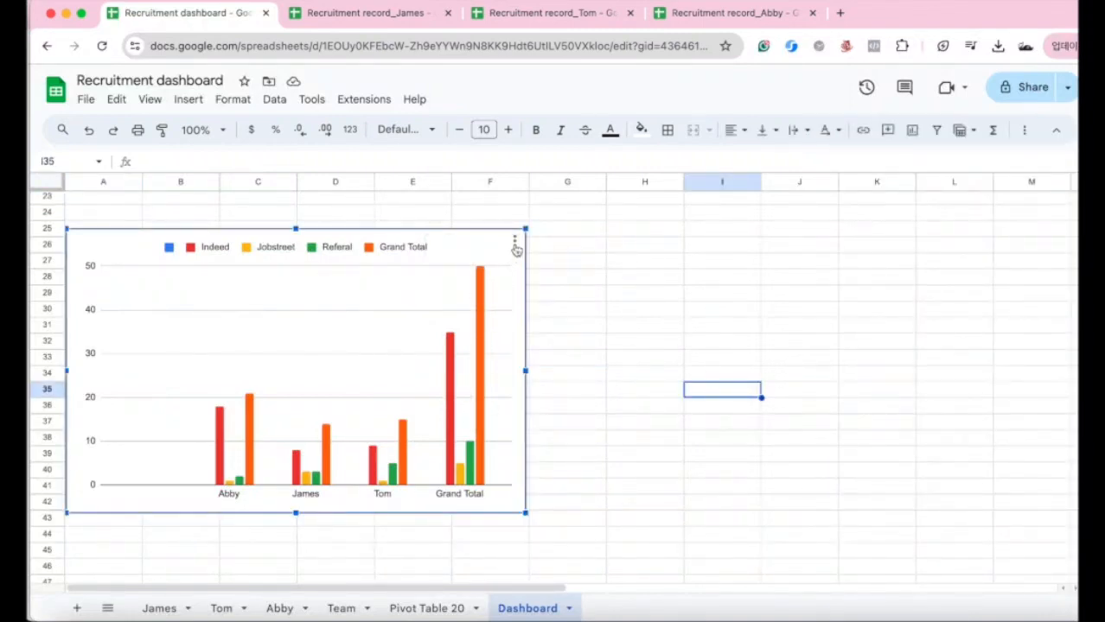
left_click(515, 245)
left_click(542, 262)
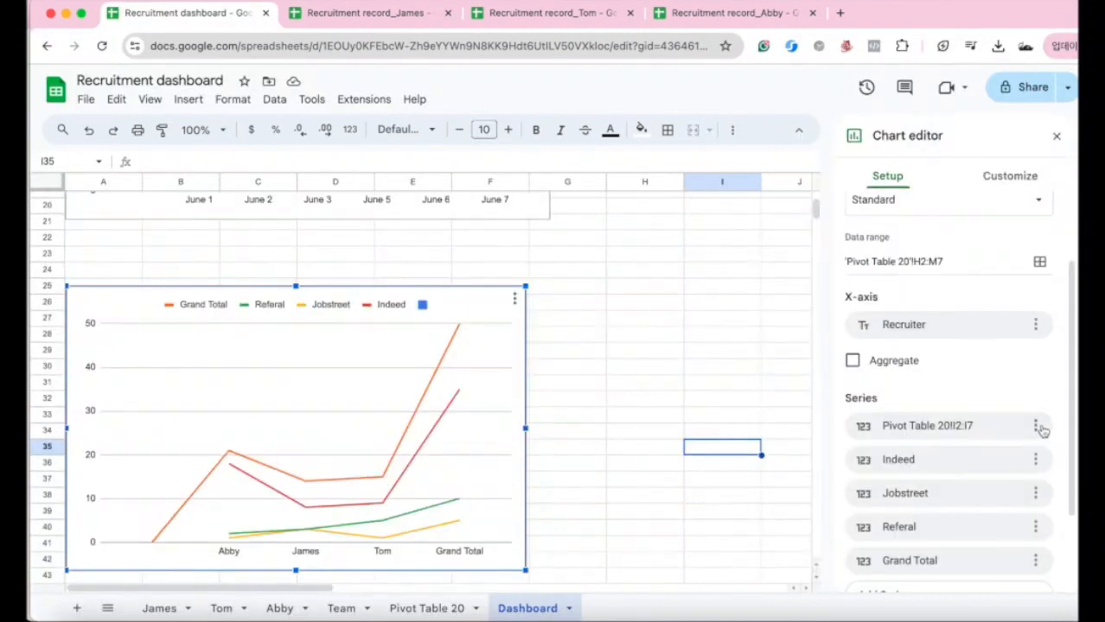
Remove the empty Pivot Table 20!I2:I7 series from the second chart.
left_click(1036, 426)
left_click(1013, 459)
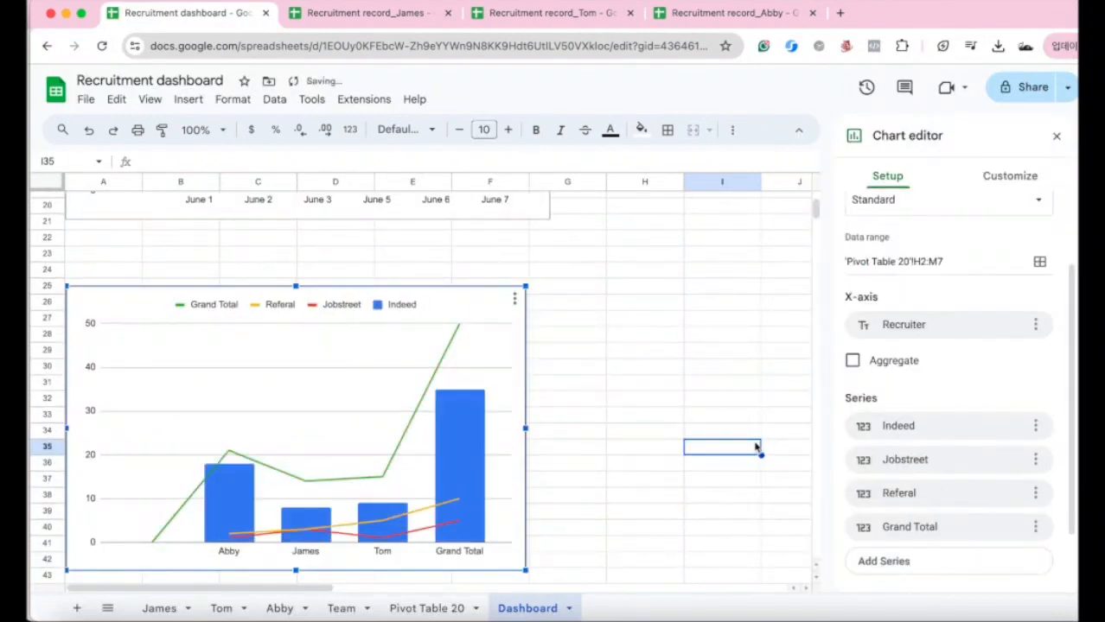
scroll(947, 416, "up", 2)
Format all series of the second combo chart as Columns.
left_click(1007, 176)
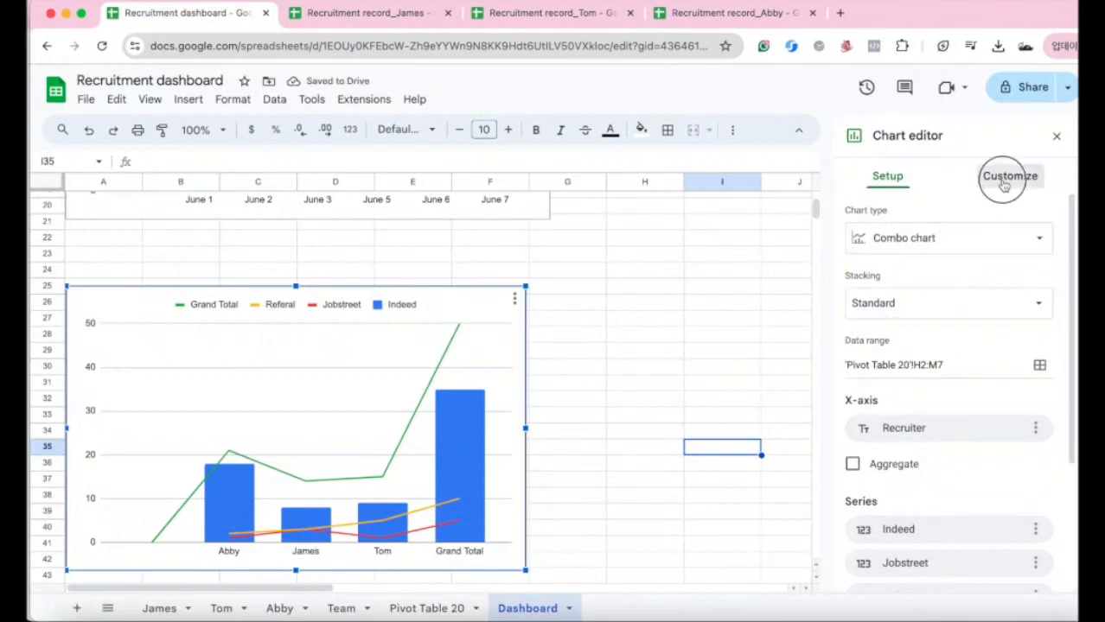
left_click(938, 353)
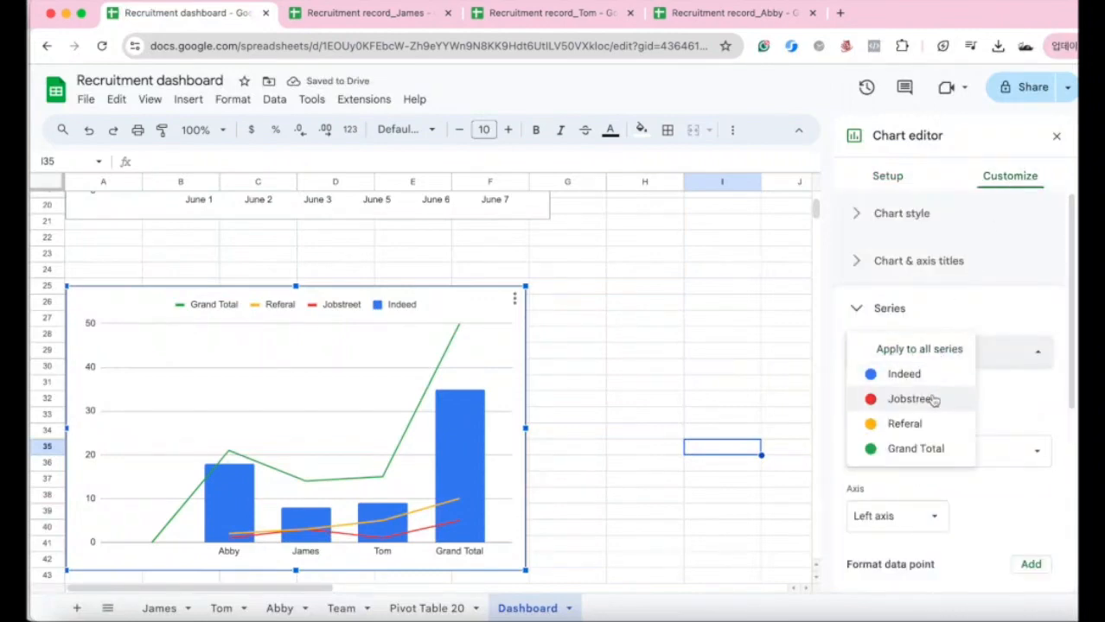
left_click(890, 374)
scroll(994, 432, "down", 1)
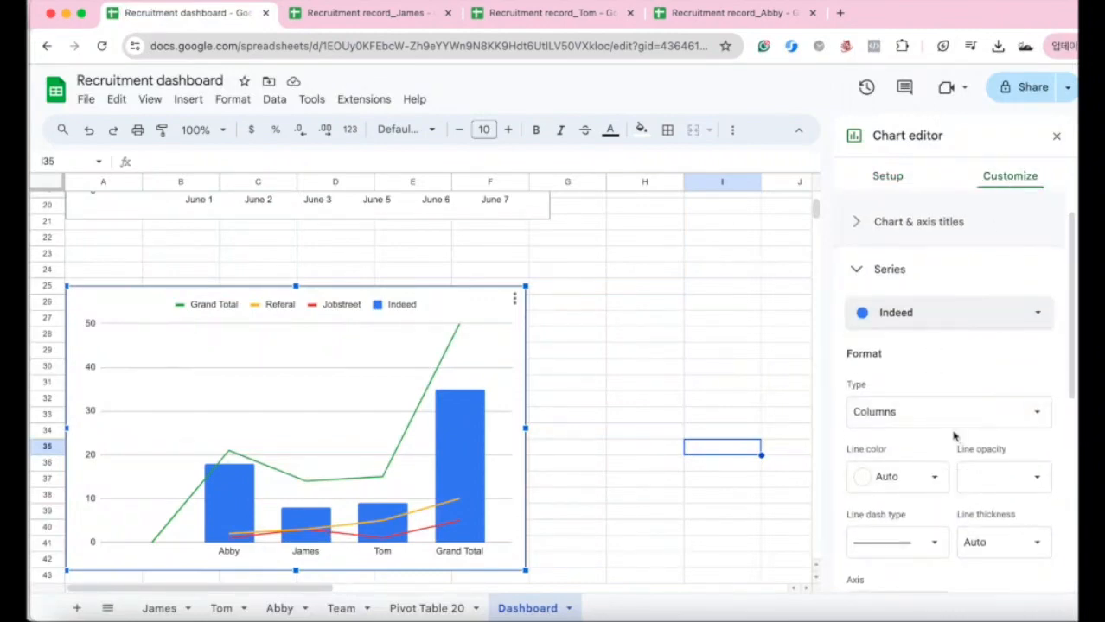
scroll(942, 427, "down", 1)
left_click(934, 289)
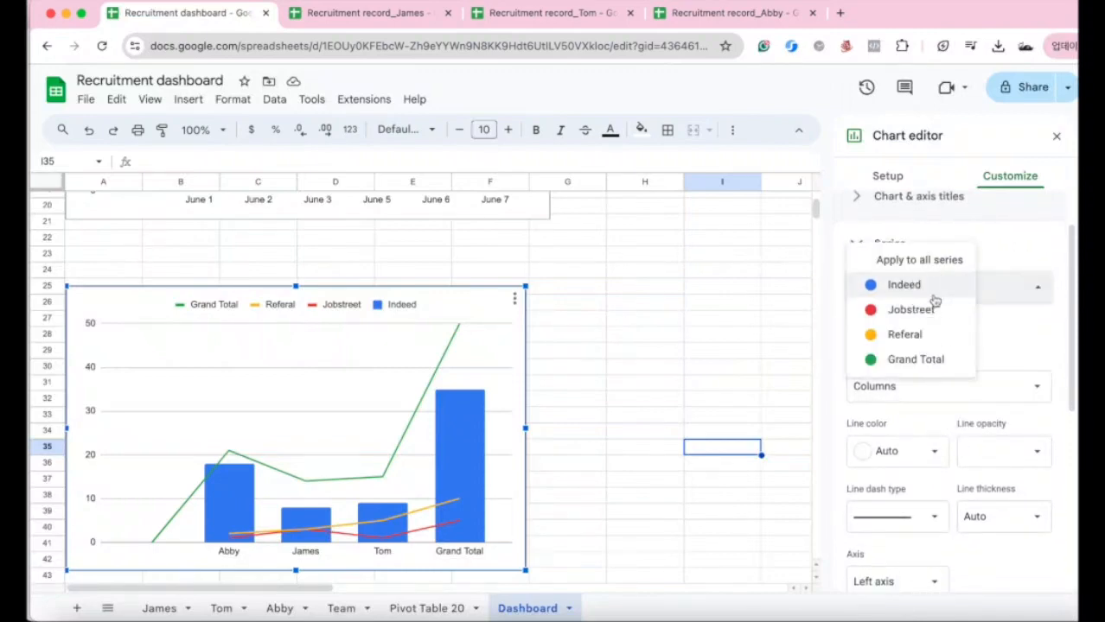
left_click(914, 261)
left_click(915, 388)
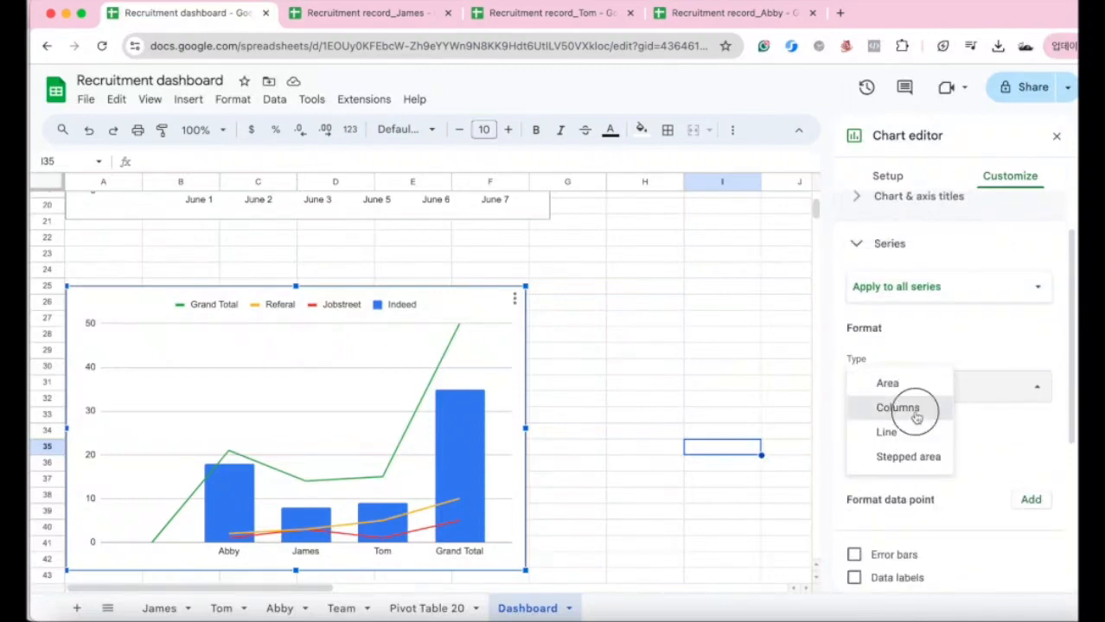
left_click(918, 407)
Format the Grand Total series of the second combo chart as a Line.
left_click(916, 288)
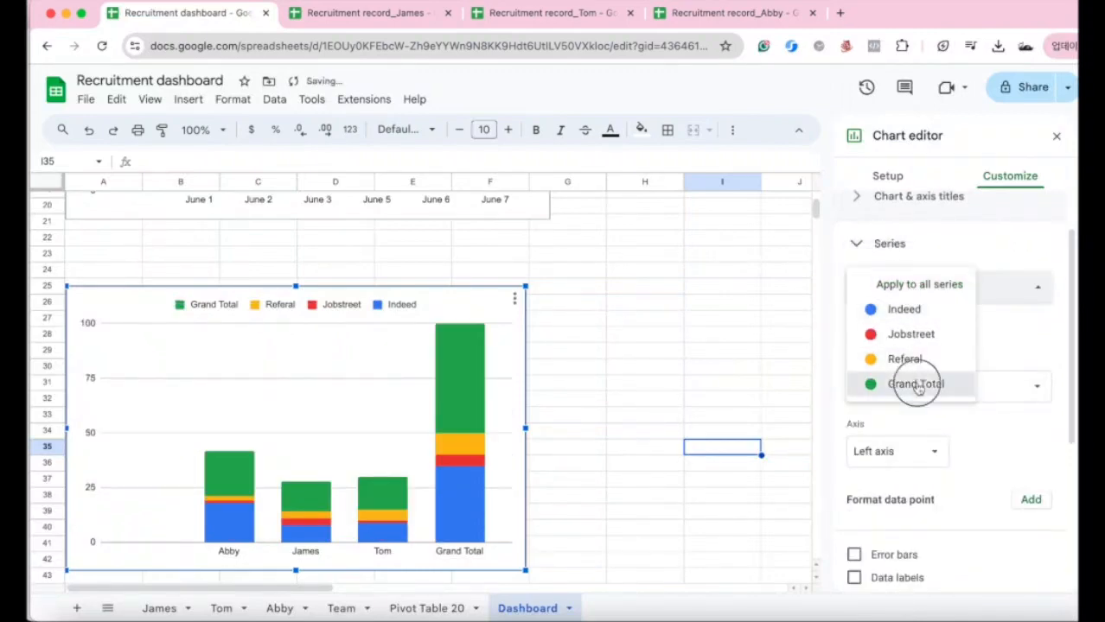
left_click(916, 384)
left_click(903, 391)
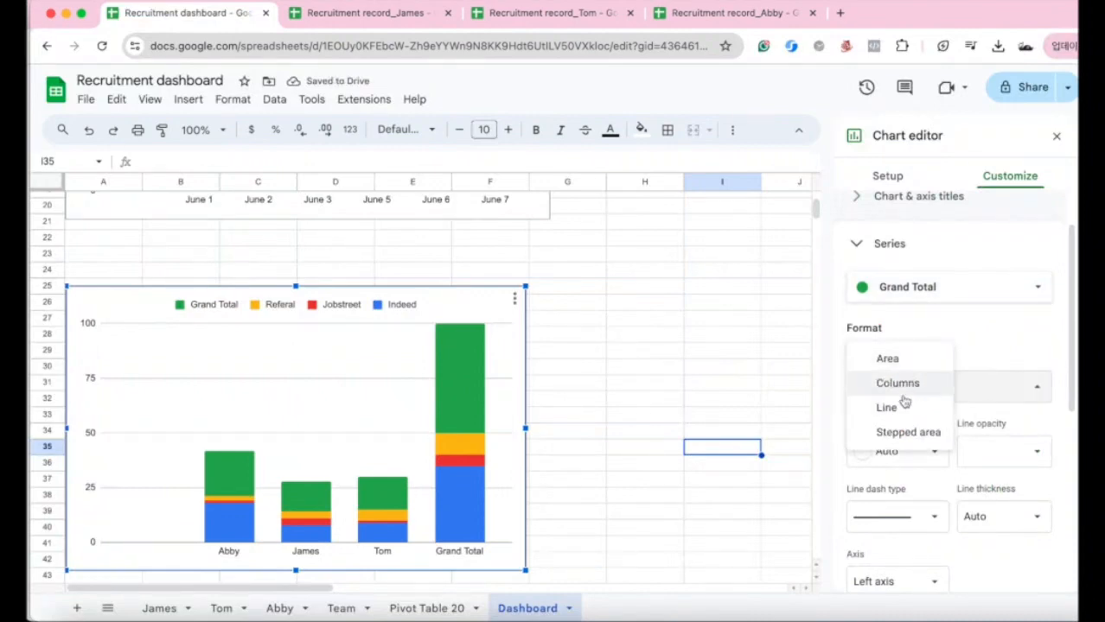
left_click(903, 407)
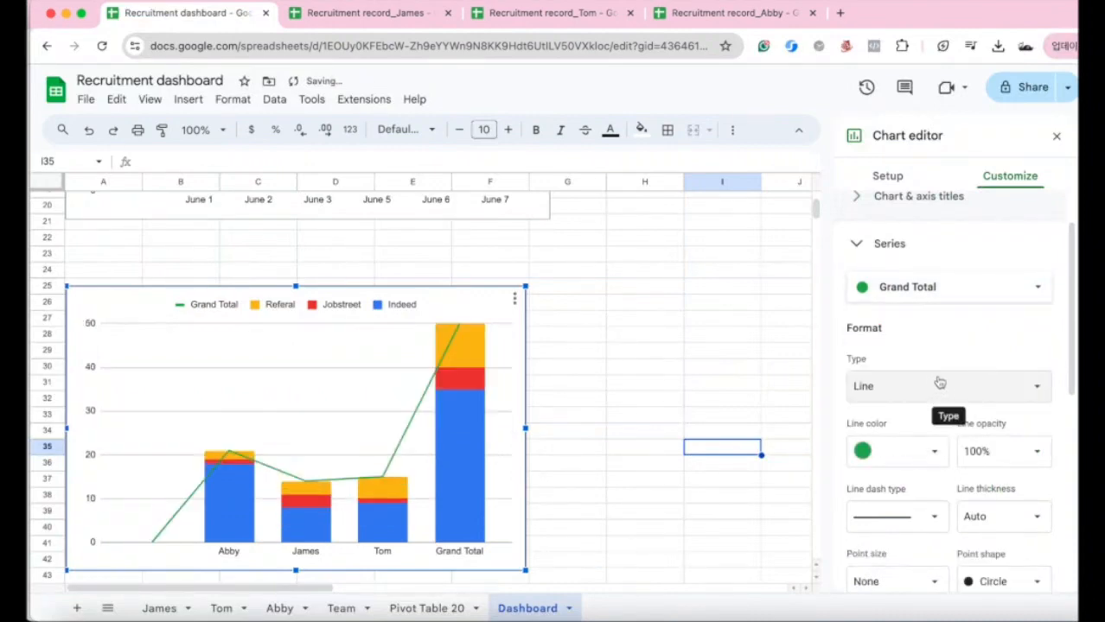
Add data labels to the Grand Total line of the second combo chart.
scroll(940, 383, "down", 2)
scroll(948, 380, "up", 3)
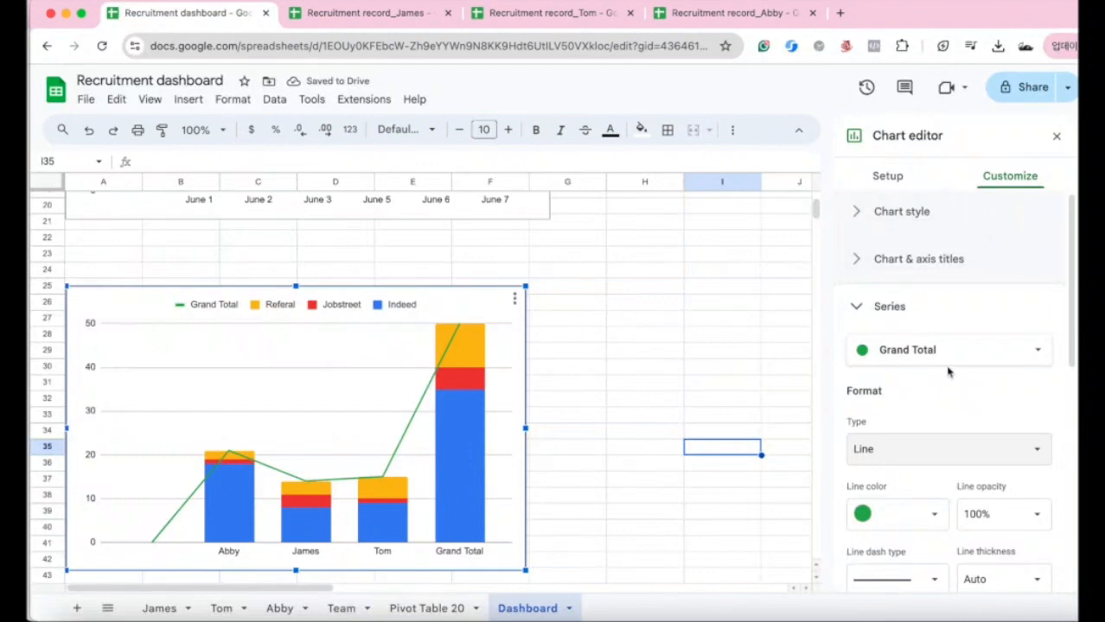
scroll(951, 378, "down", 5)
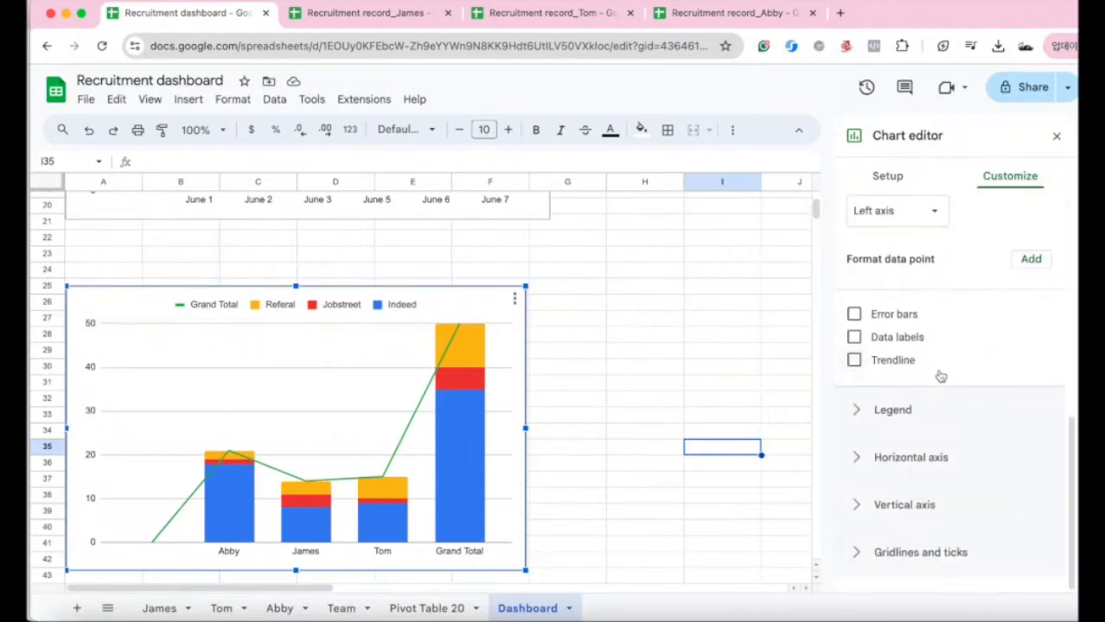
left_click(883, 337)
Switch to the Indeed series of the second combo chart and add data labels to its columns.
scroll(951, 366, "up", 2)
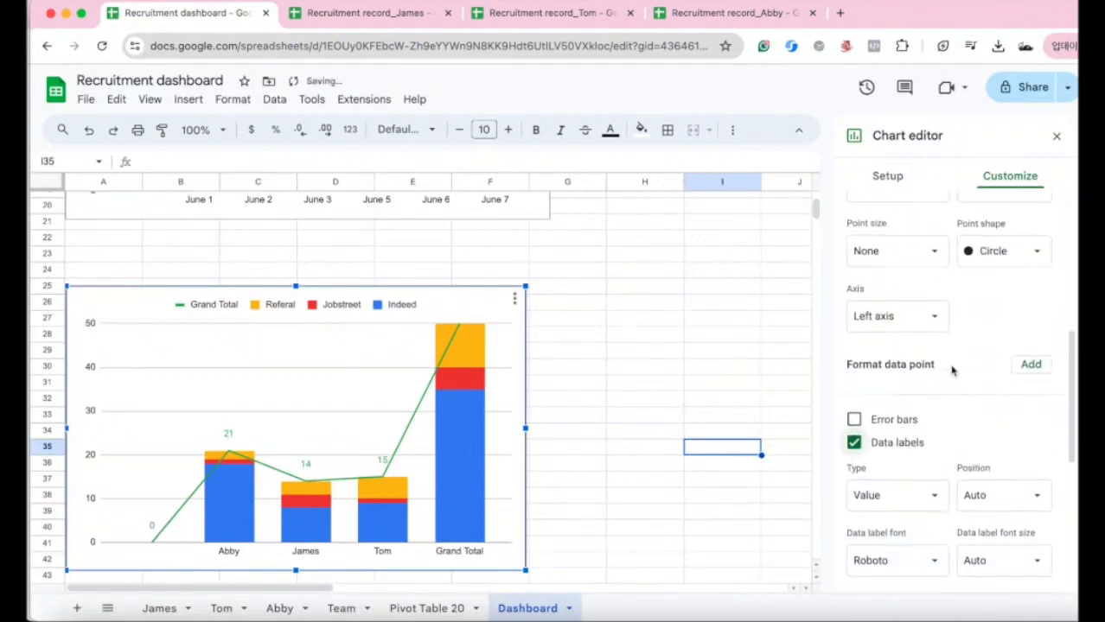
scroll(938, 339, "up", 2)
left_click(909, 285)
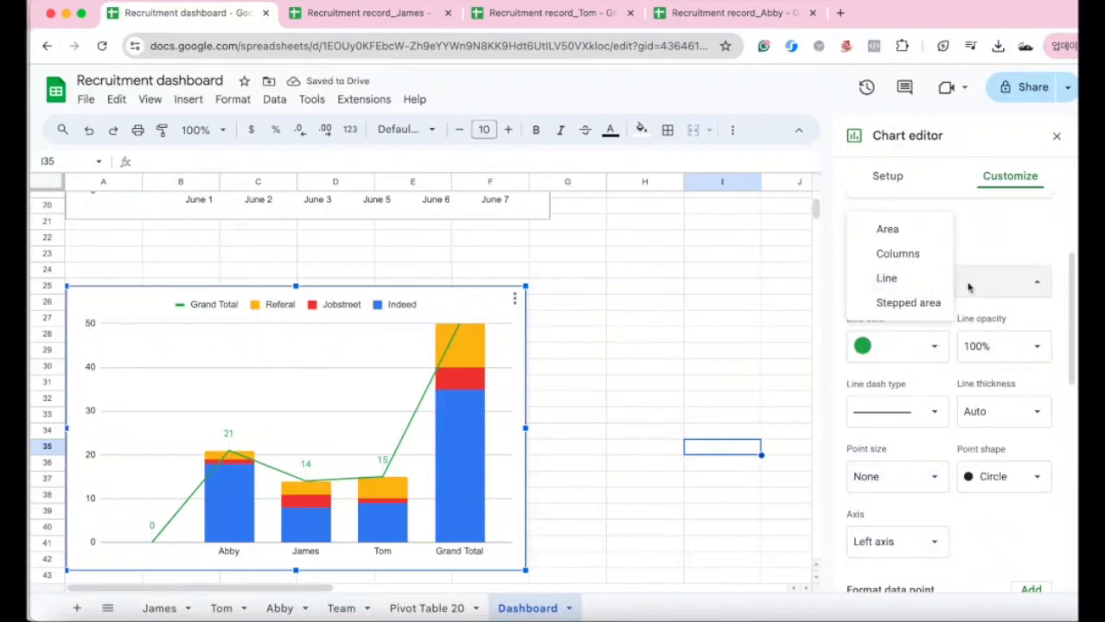
left_click(1006, 272)
scroll(985, 281, "up", 2)
left_click(939, 363)
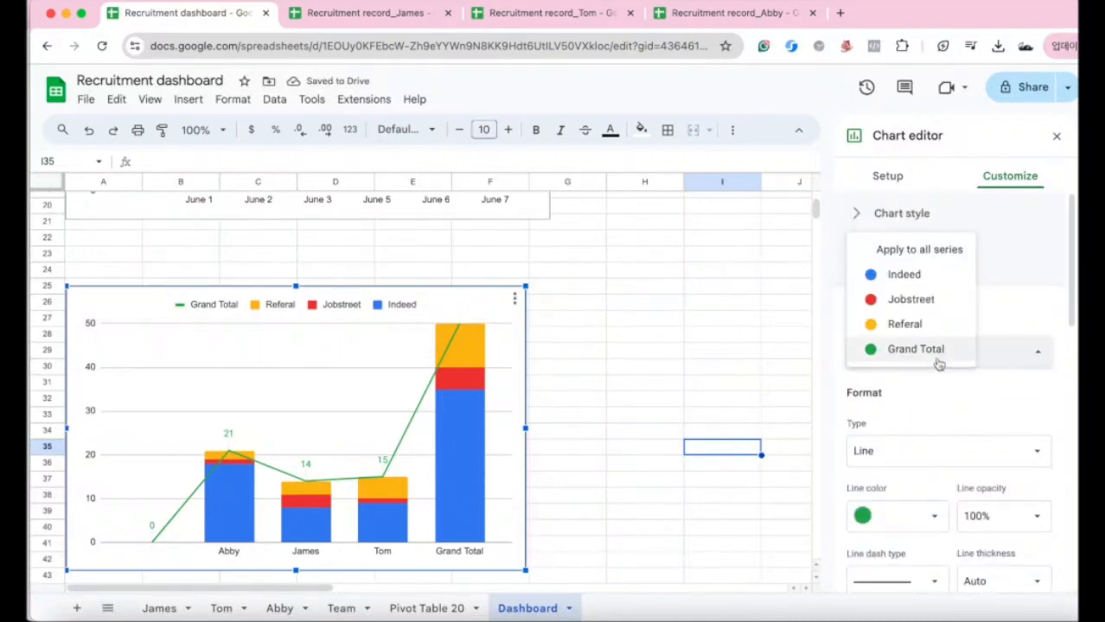
left_click(858, 283)
scroll(950, 436, "down", 3)
scroll(950, 437, "down", 3)
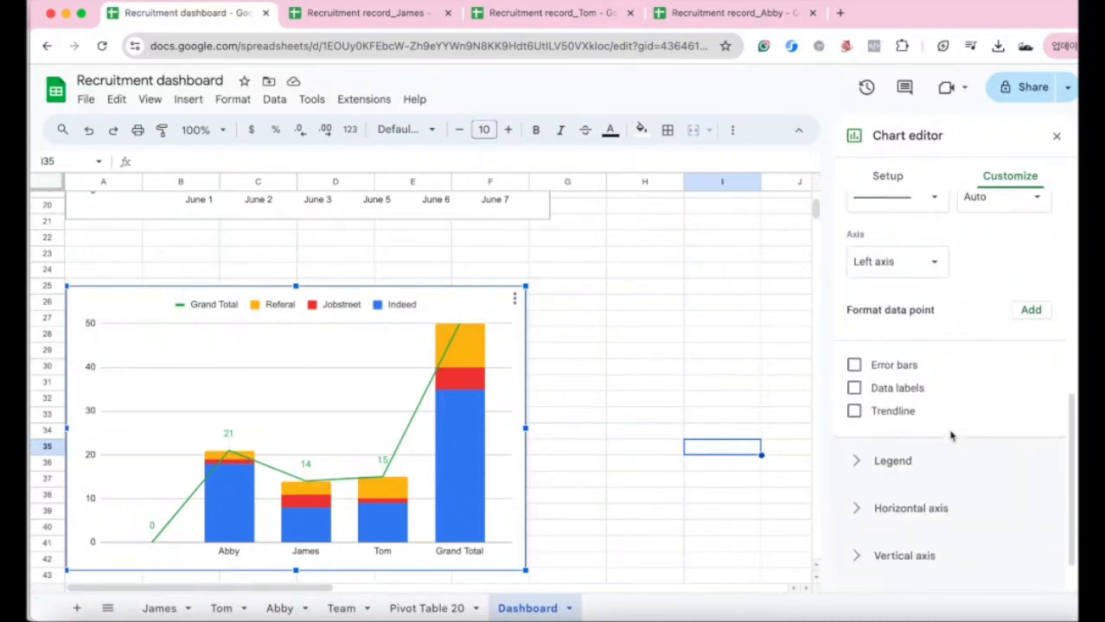
left_click(854, 388)
Switch to the Jobstreet series and add data labels to its columns.
scroll(976, 405, "up", 5)
left_click(931, 352)
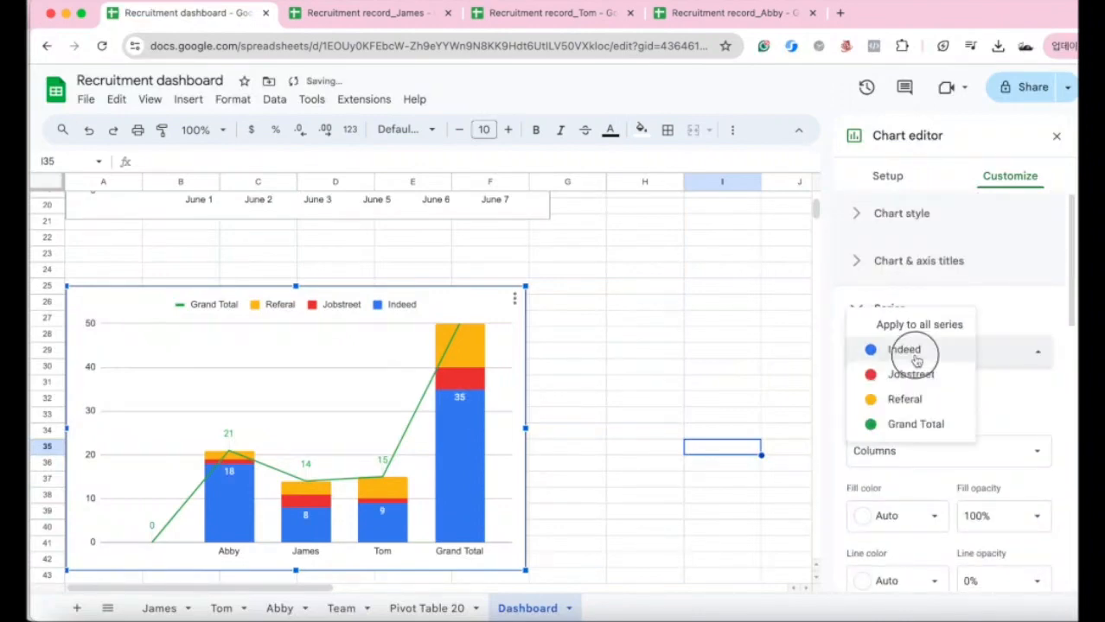
left_click(923, 377)
scroll(952, 456, "down", 5)
left_click(893, 341)
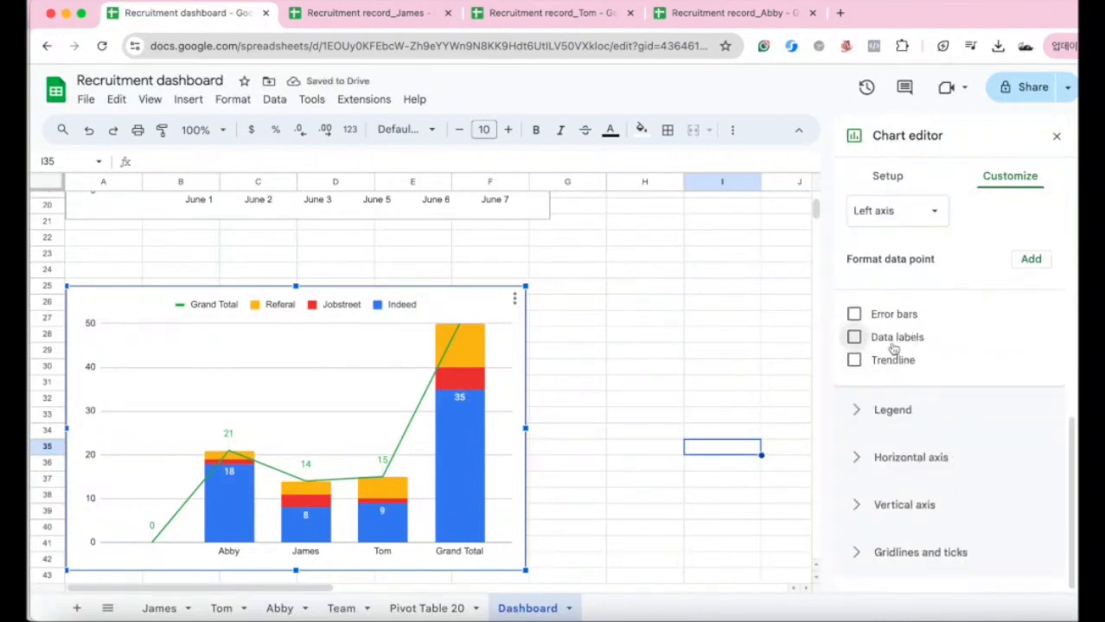
Add data labels to the Referal series, close the chart editor, and check the Indeed part of the Grand Total column.
scroll(930, 378, "up", 5)
left_click(922, 354)
left_click(917, 377)
scroll(921, 397, "down", 5)
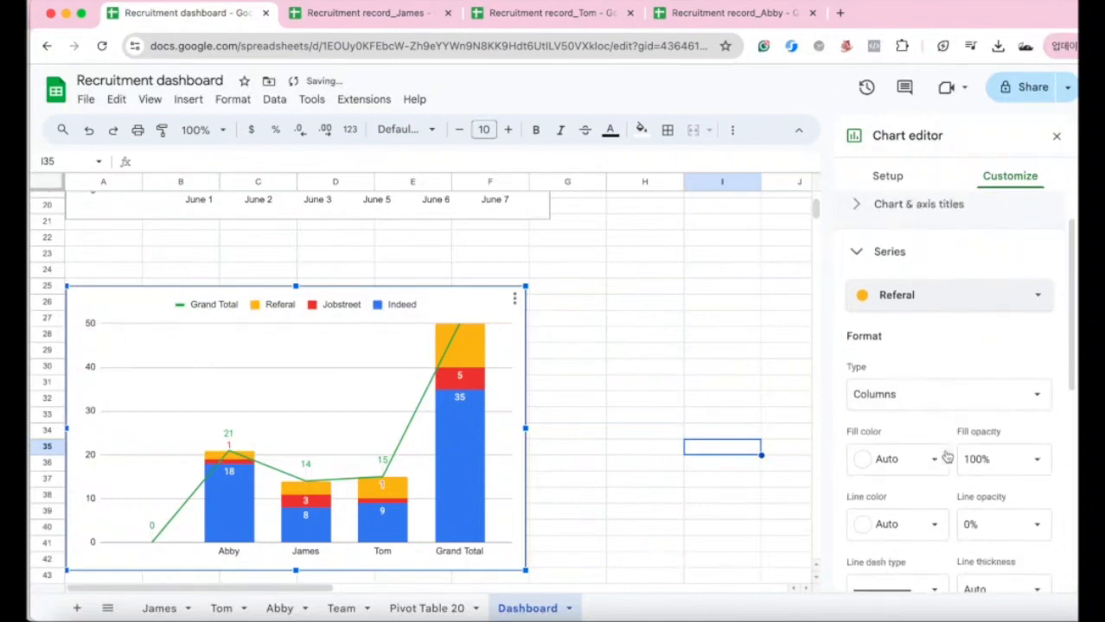
left_click(897, 519)
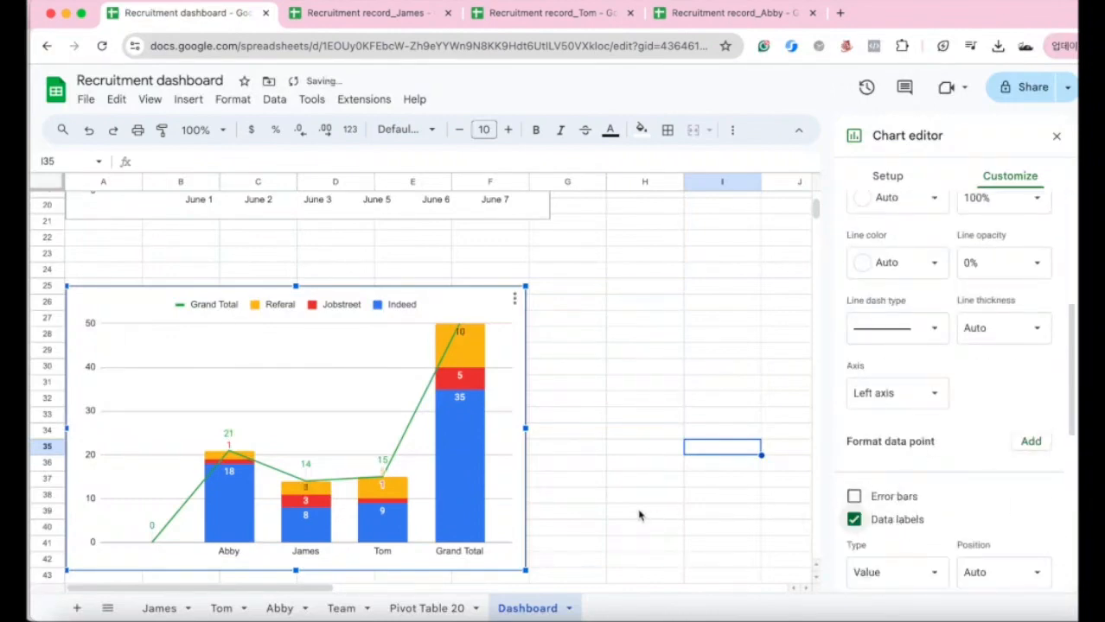
left_click(607, 512)
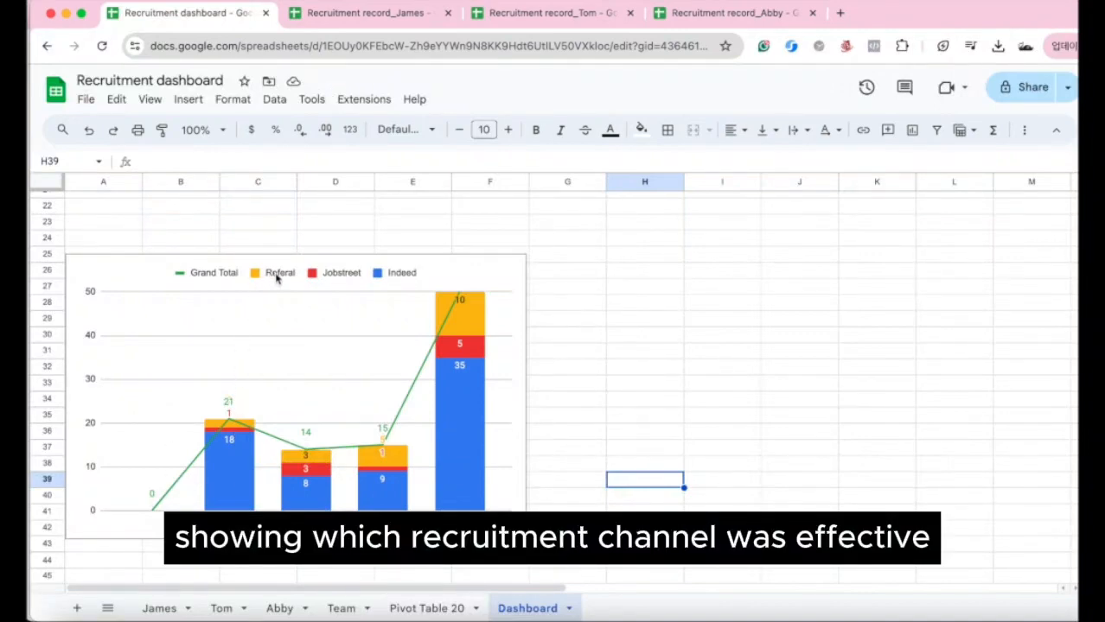
left_click(458, 449)
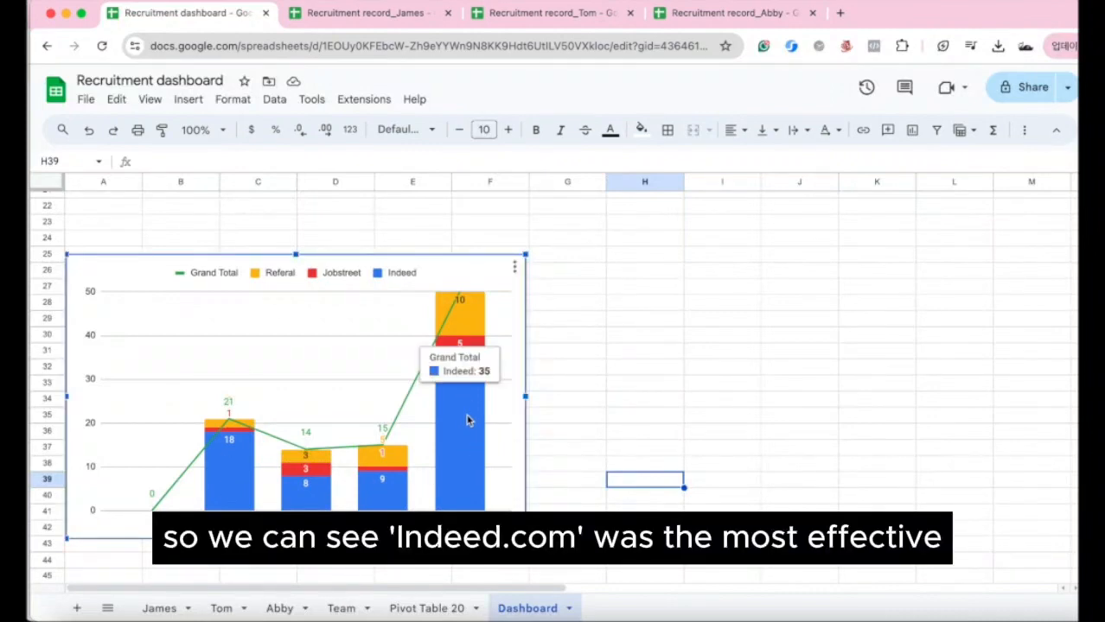